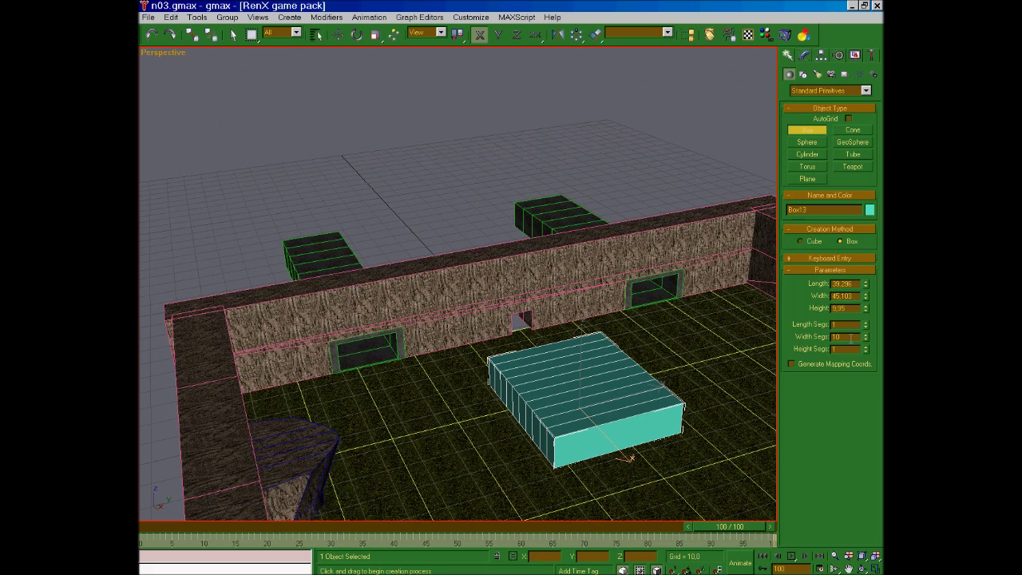
- Delete the large ten-segment box standing on the arena floor
{"action": "left_click", "coordinate": [449, 219]}
{"action": "key", "text": "Delete"}
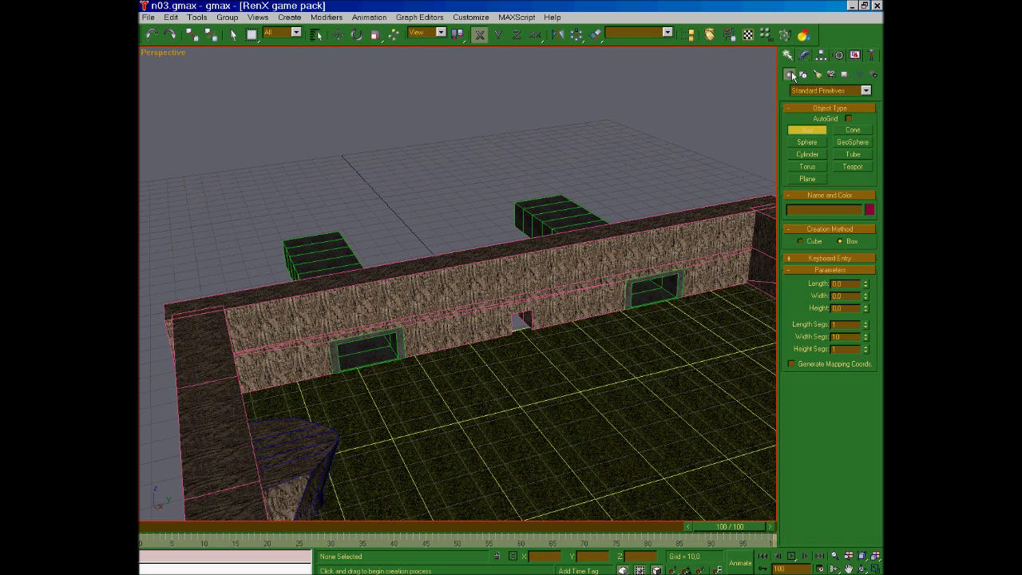
{"action": "left_click_drag", "start_coordinate": [619, 391], "coordinate": [575, 452]}
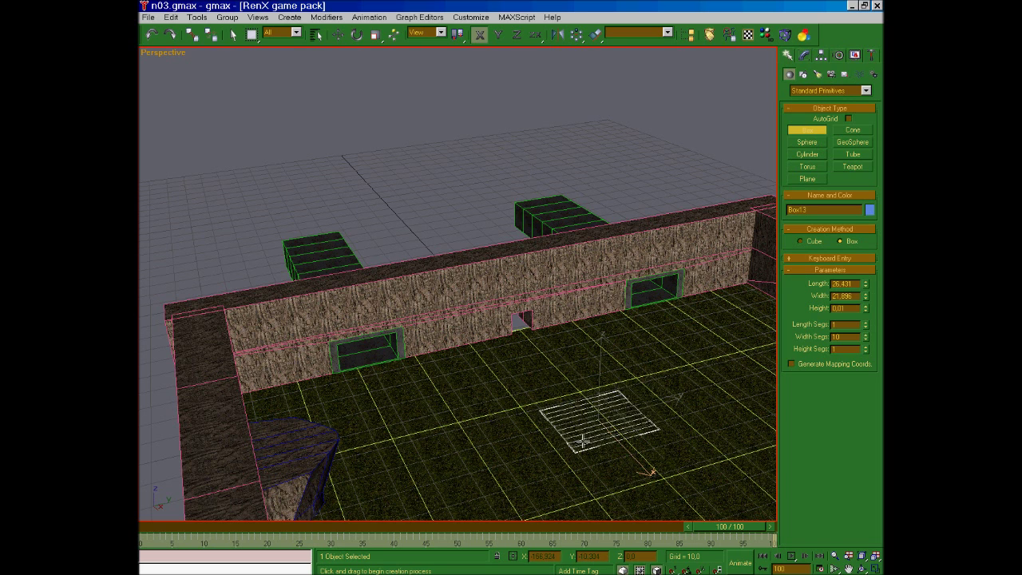
{"action": "left_click", "coordinate": [583, 427]}
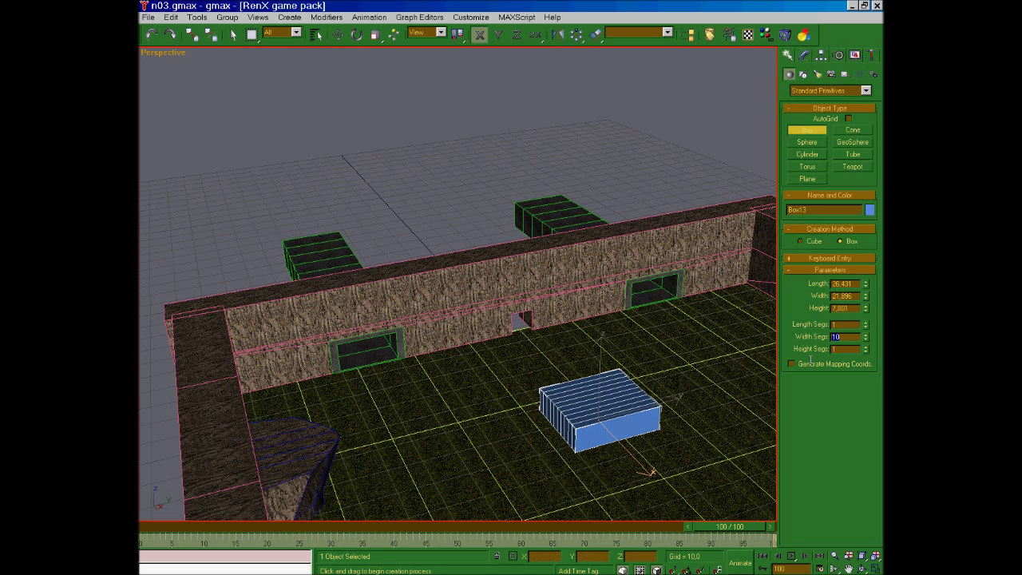
{"action": "left_click", "coordinate": [671, 386]}
{"action": "key", "text": "Delete"}
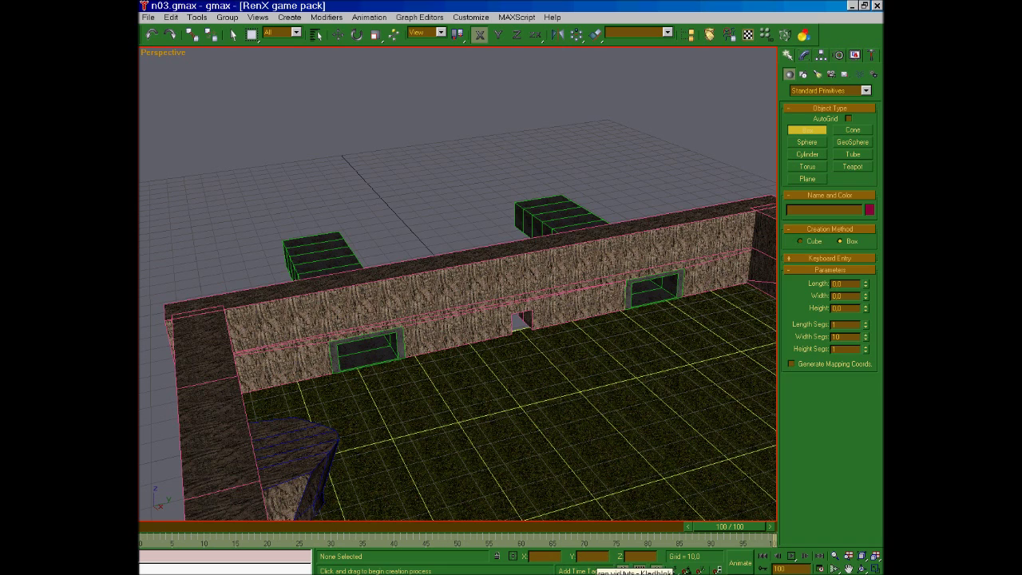
- Switch to the "ren vid tuts" Notepad file, clear all of its text and return to the gmax scene
{"action": "left_click", "coordinate": [623, 573]}
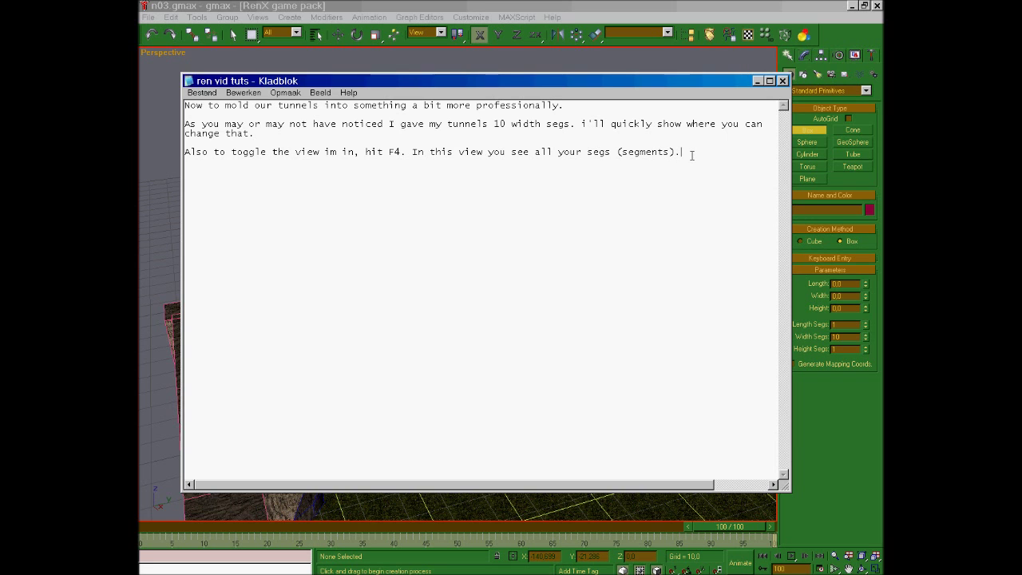
{"action": "left_click_drag", "start_coordinate": [693, 155], "coordinate": [180, 106]}
{"action": "type", "text": "Now"}
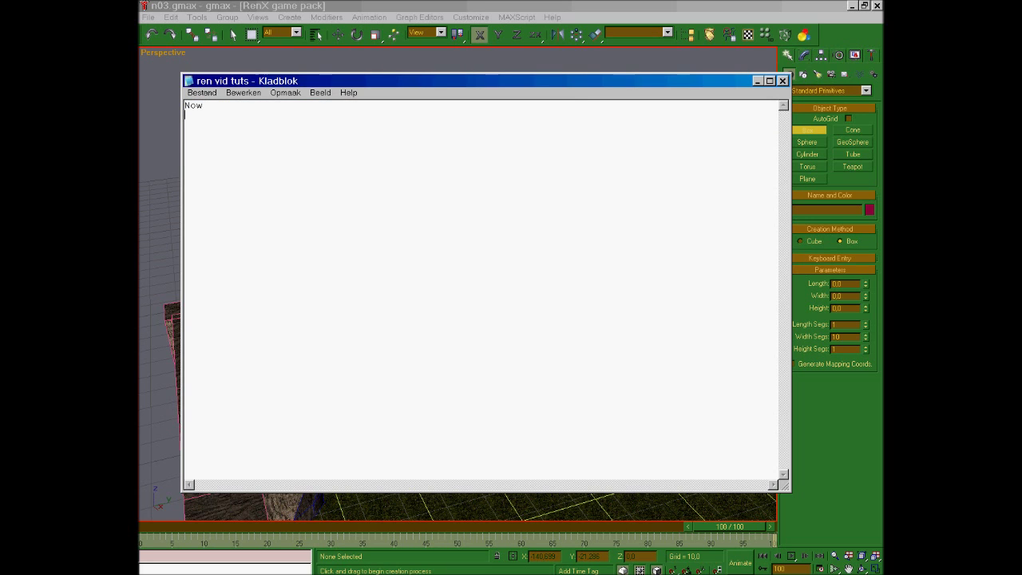
{"action": "type", "text": "  Let's start"}
{"action": "left_click_drag", "start_coordinate": [280, 126], "coordinate": [160, 111]}
{"action": "key", "text": "Delete"}
{"action": "key", "text": "BackSpace"}
{"action": "key", "text": "BackSpace"}
{"action": "left_click", "coordinate": [237, 9]}
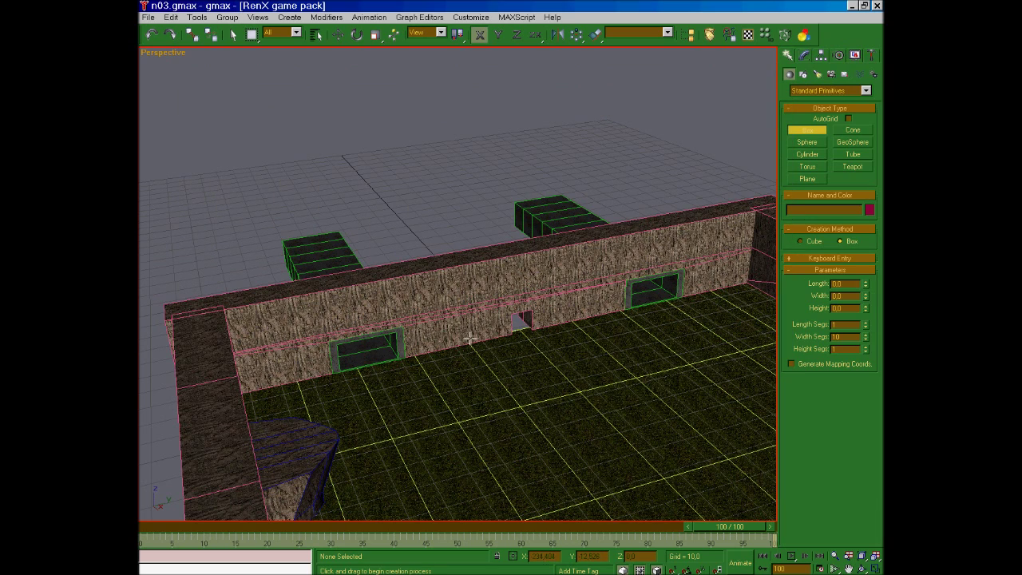
- Examine the two tunnels and how they meet the outer side of the arena wall
{"action": "left_click", "coordinate": [862, 568]}
{"action": "left_click_drag", "start_coordinate": [399, 336], "coordinate": [589, 327]}
{"action": "scroll", "coordinate": [473, 326], "scroll_direction": "down", "scroll_amount": 5}
{"action": "left_click_drag", "start_coordinate": [472, 326], "coordinate": [530, 301]}
{"action": "scroll", "coordinate": [529, 301], "scroll_direction": "up", "scroll_amount": 5}
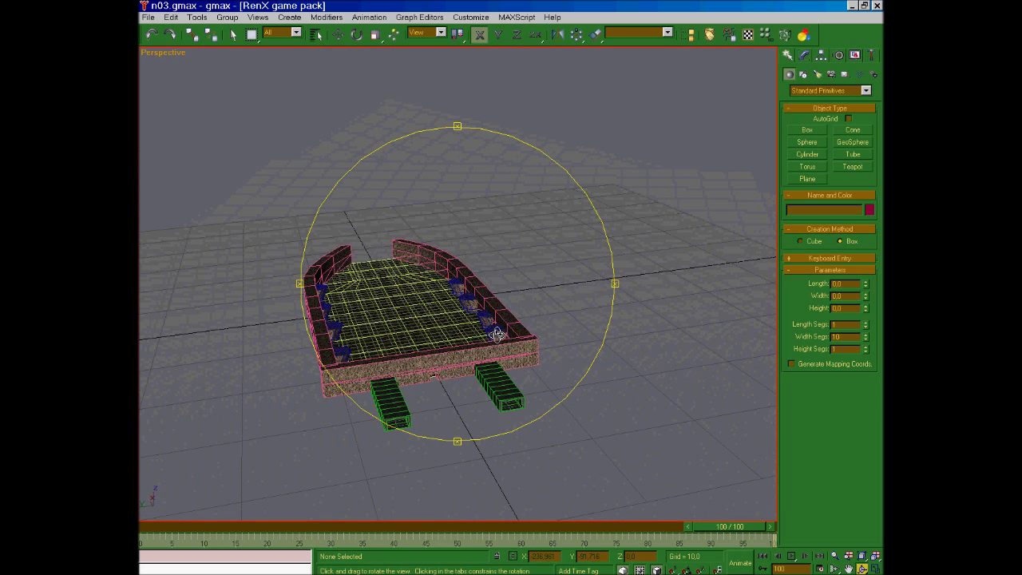
{"action": "left_click", "coordinate": [848, 569]}
{"action": "left_click_drag", "start_coordinate": [687, 476], "coordinate": [632, 306]}
{"action": "scroll", "coordinate": [644, 398], "scroll_direction": "up", "scroll_amount": 5}
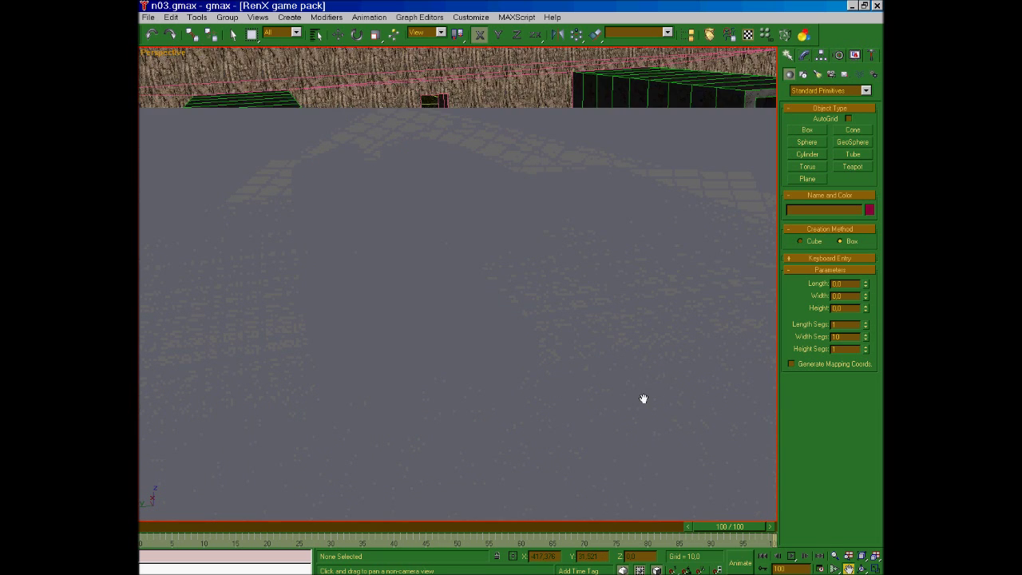
{"action": "left_click_drag", "start_coordinate": [511, 307], "coordinate": [572, 398]}
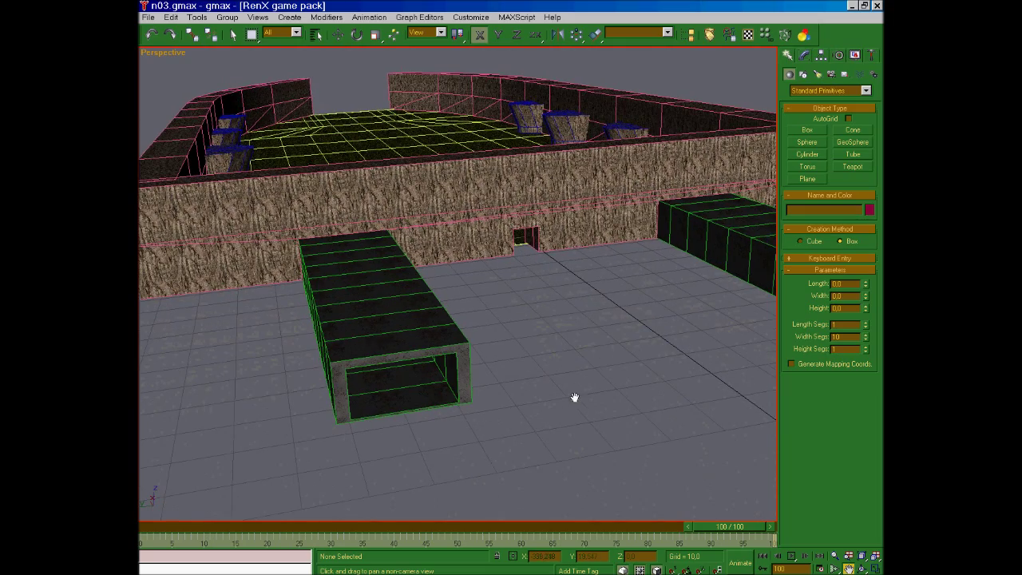
{"action": "middle_click_drag", "start_coordinate": [574, 397], "coordinate": [547, 334], "text": "alt"}
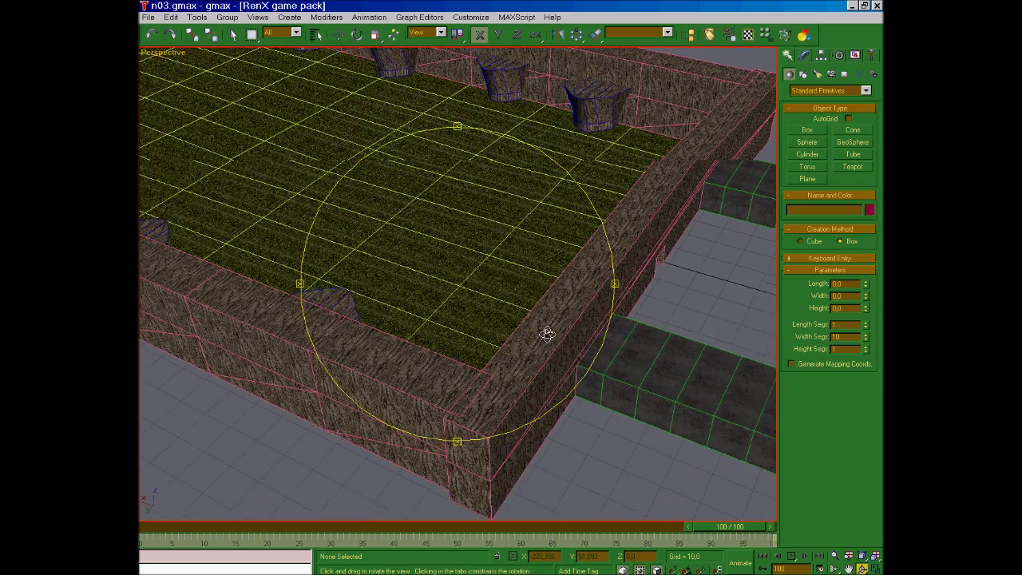
{"action": "left_click_drag", "start_coordinate": [547, 334], "coordinate": [559, 335]}
{"action": "left_click", "coordinate": [848, 568]}
{"action": "left_click_drag", "start_coordinate": [759, 455], "coordinate": [643, 432]}
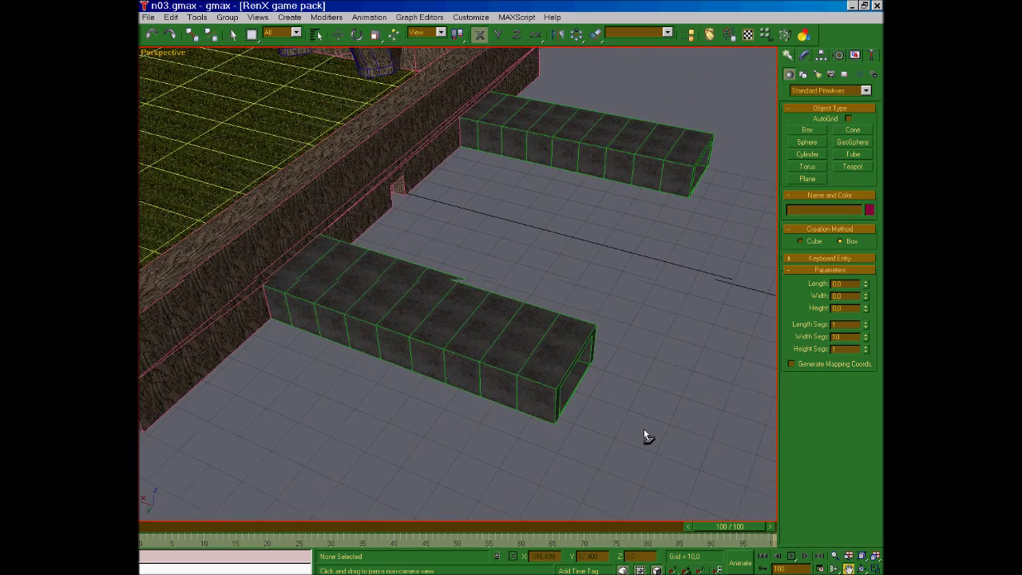
{"action": "right_click", "coordinate": [644, 432]}
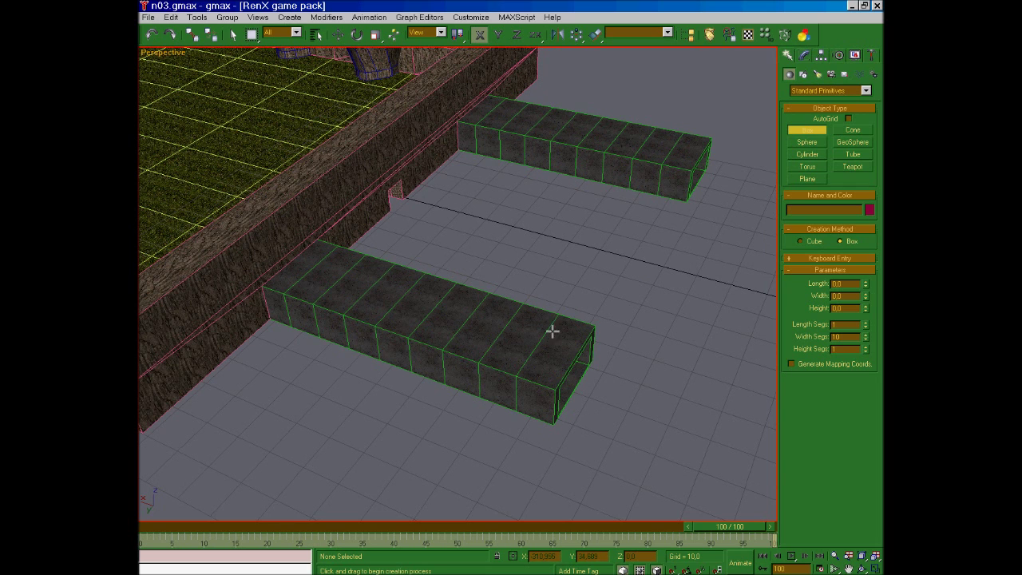
- Convert the nearer tunnel to an editable mesh and activate vertex editing for it
{"action": "right_click", "coordinate": [707, 274]}
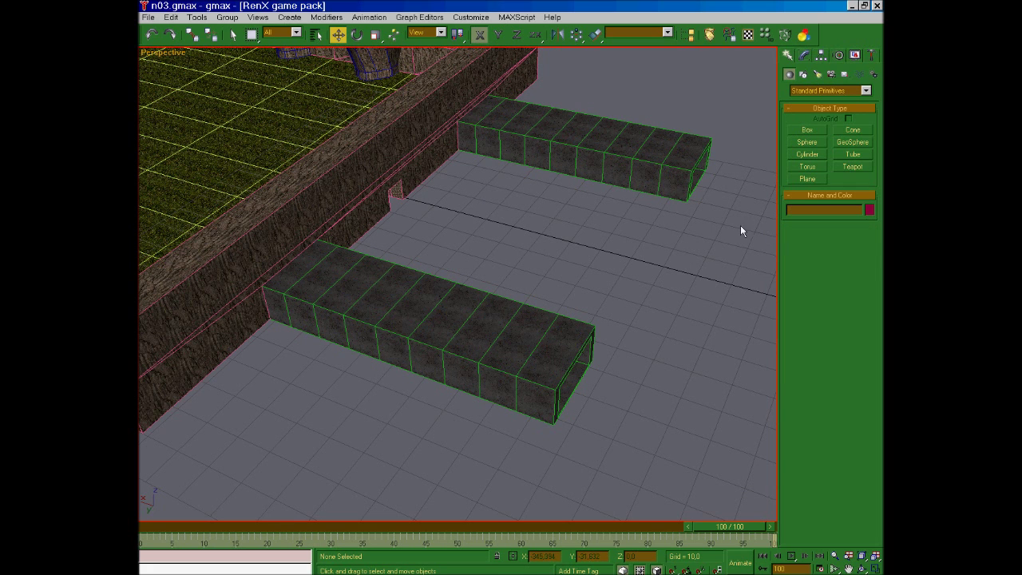
{"action": "left_click", "coordinate": [805, 55]}
{"action": "left_click", "coordinate": [461, 303]}
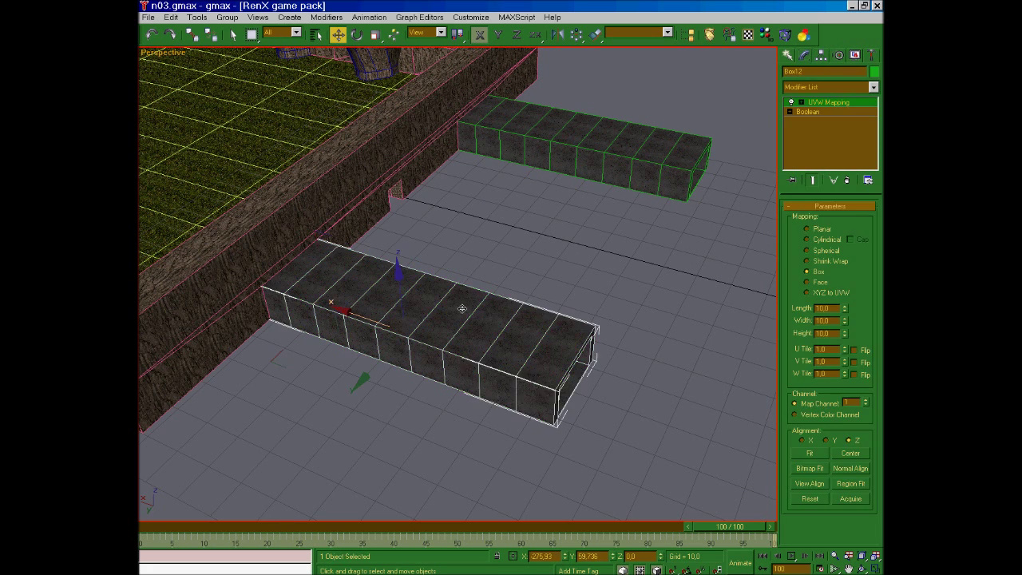
{"action": "right_click", "coordinate": [463, 301]}
{"action": "left_click", "coordinate": [582, 406]}
{"action": "left_click", "coordinate": [800, 223]}
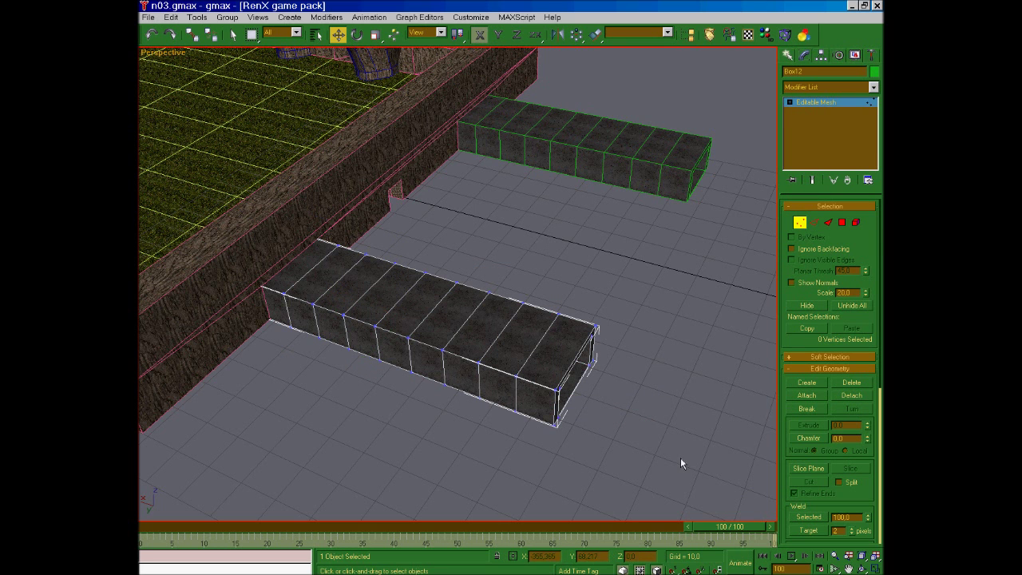
- Select the tunnel's outer 64 vertices, leaving out the rings nearest the wall, and lower them about 3.2 units
{"action": "left_click", "coordinate": [862, 568]}
{"action": "left_click_drag", "start_coordinate": [511, 280], "coordinate": [493, 290]}
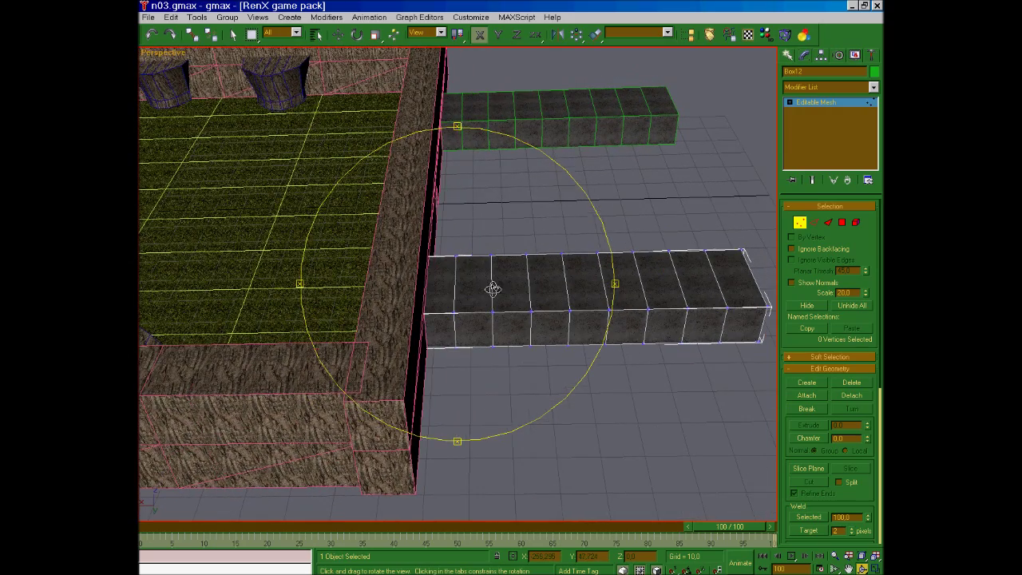
{"action": "right_click", "coordinate": [493, 290]}
{"action": "left_click", "coordinate": [850, 570]}
{"action": "left_click_drag", "start_coordinate": [684, 347], "coordinate": [371, 260]}
{"action": "right_click", "coordinate": [566, 376]}
{"action": "left_click", "coordinate": [371, 260]}
{"action": "left_click_drag", "start_coordinate": [691, 442], "coordinate": [373, 237]}
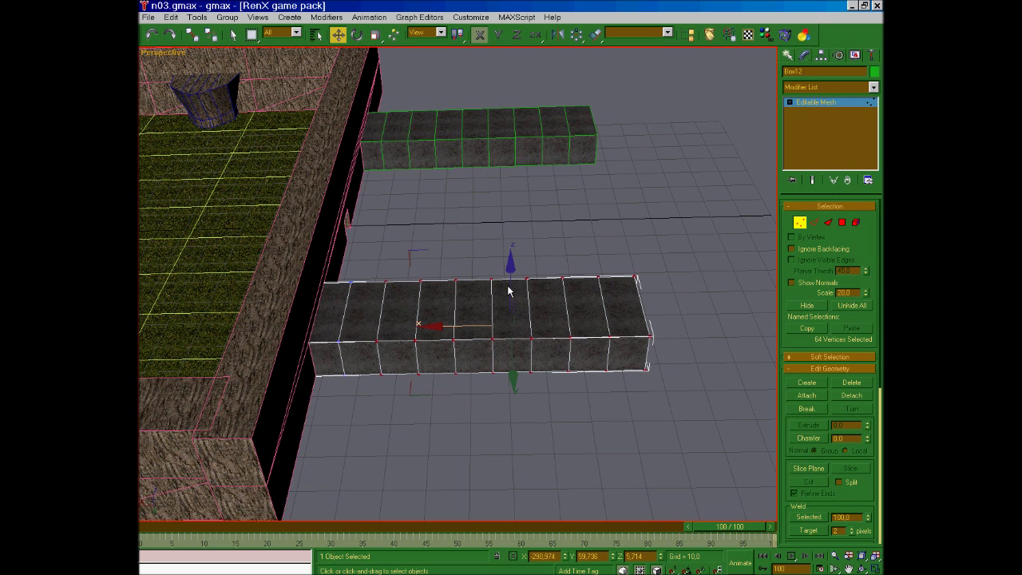
{"action": "left_click_drag", "start_coordinate": [511, 272], "coordinate": [511, 273]}
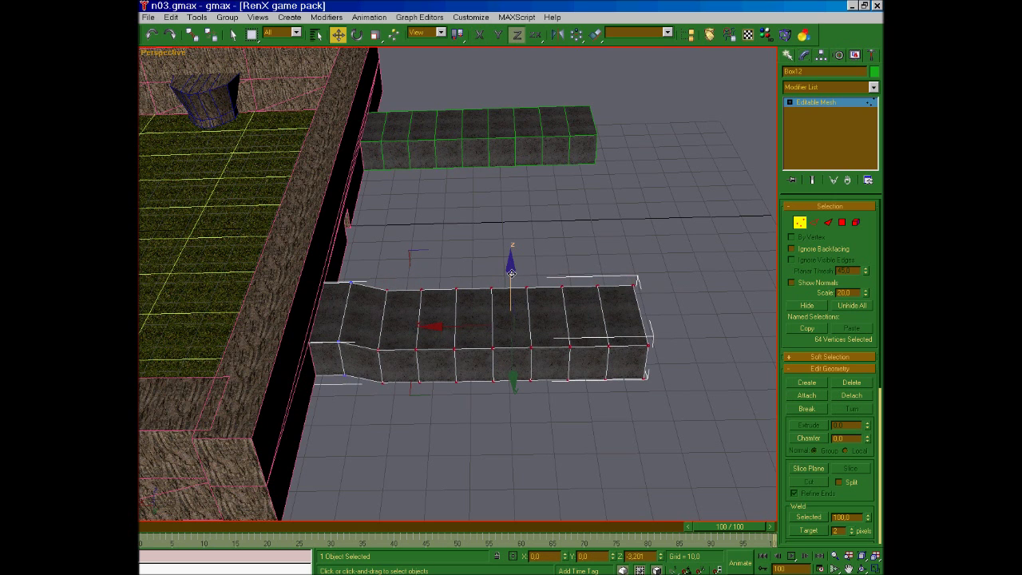
{"action": "key", "text": "ctrl+r"}
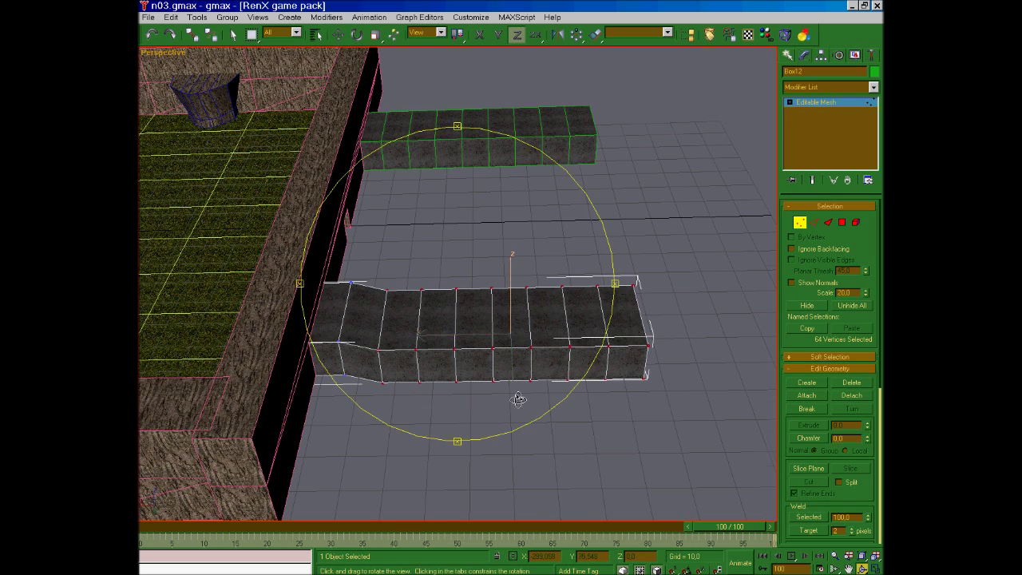
{"action": "left_click_drag", "start_coordinate": [519, 400], "coordinate": [503, 372]}
- In Notepad, write "First we will amke our tunnel go down gradually and then we're gonna make a corner in it." and a line starting "Well"
{"action": "left_click", "coordinate": [687, 573]}
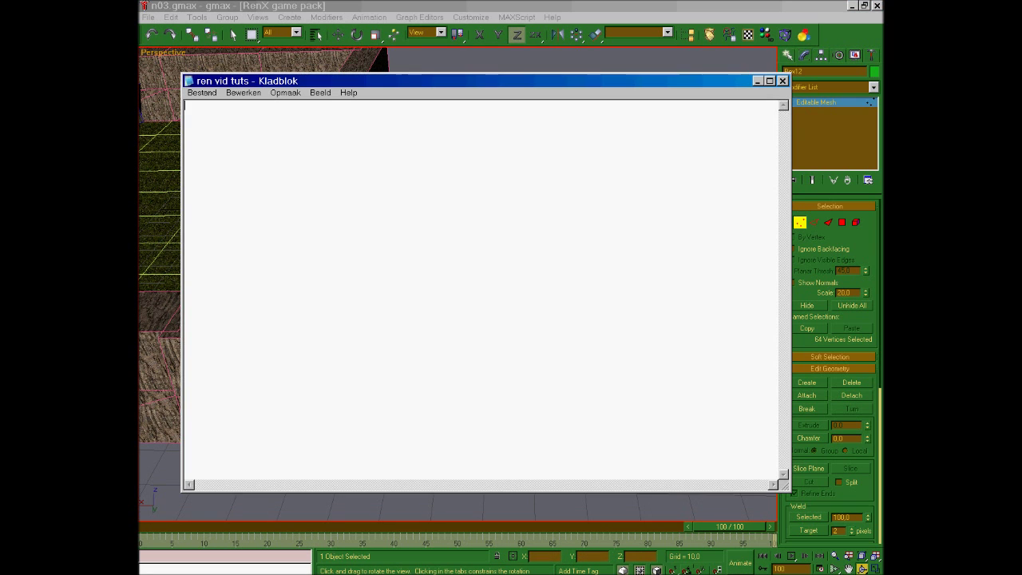
{"action": "type", "text": "First we will amke our tunnel go down gradu"}
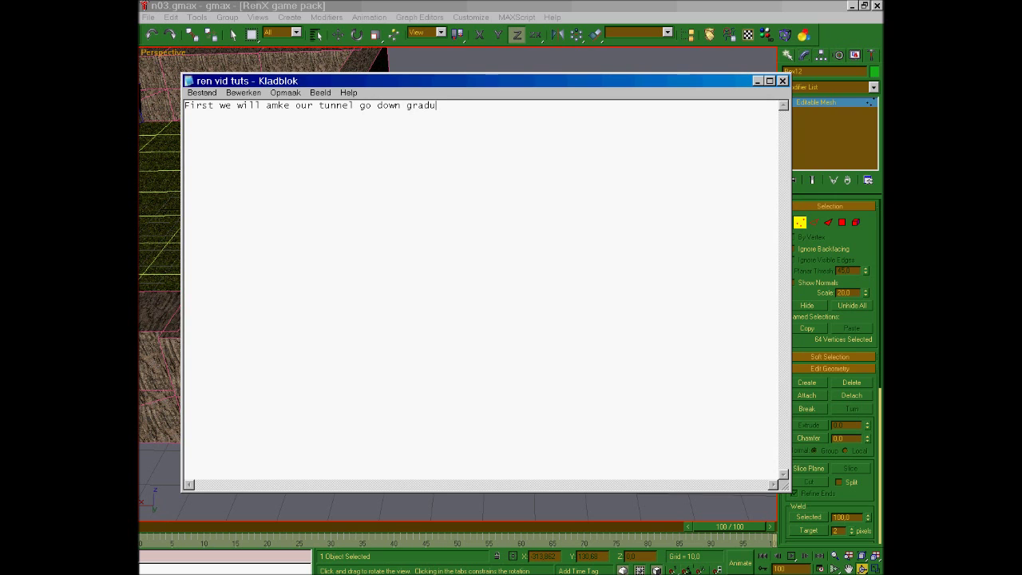
{"action": "type", "text": "ally and then we're gonna make a corner in it."}
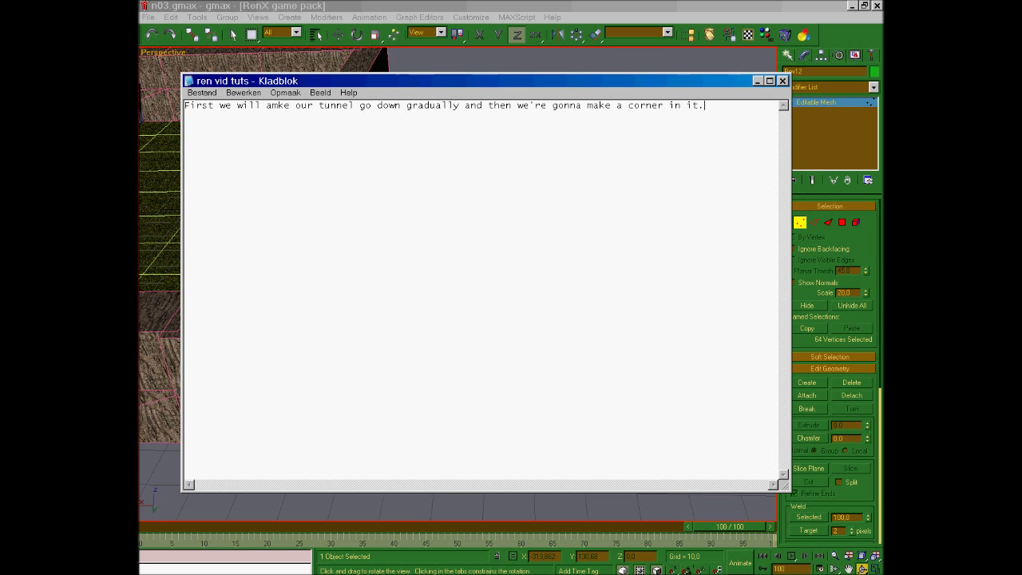
{"action": "left_click", "coordinate": [541, 7]}
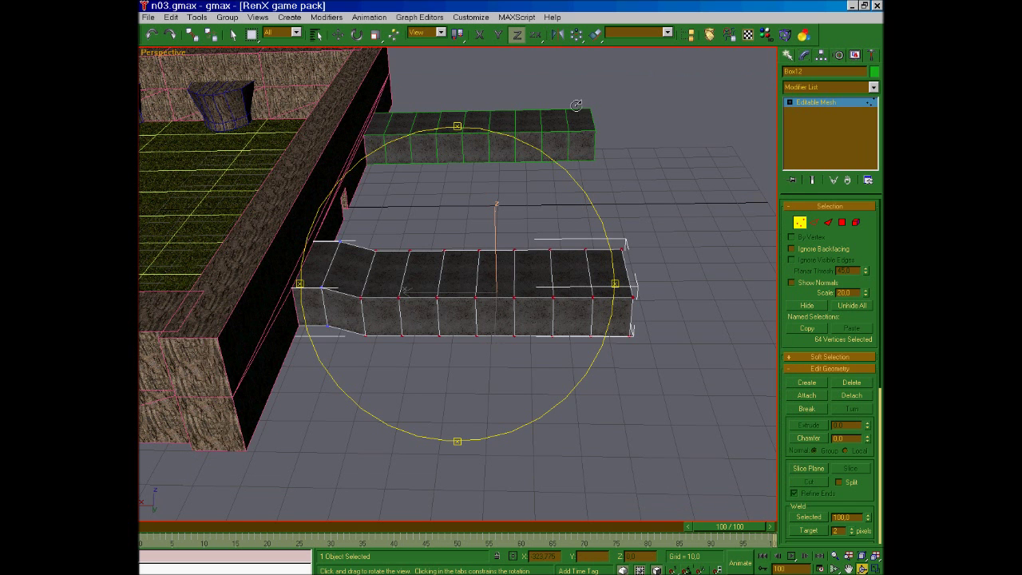
{"action": "key", "text": "alt+Tab"}
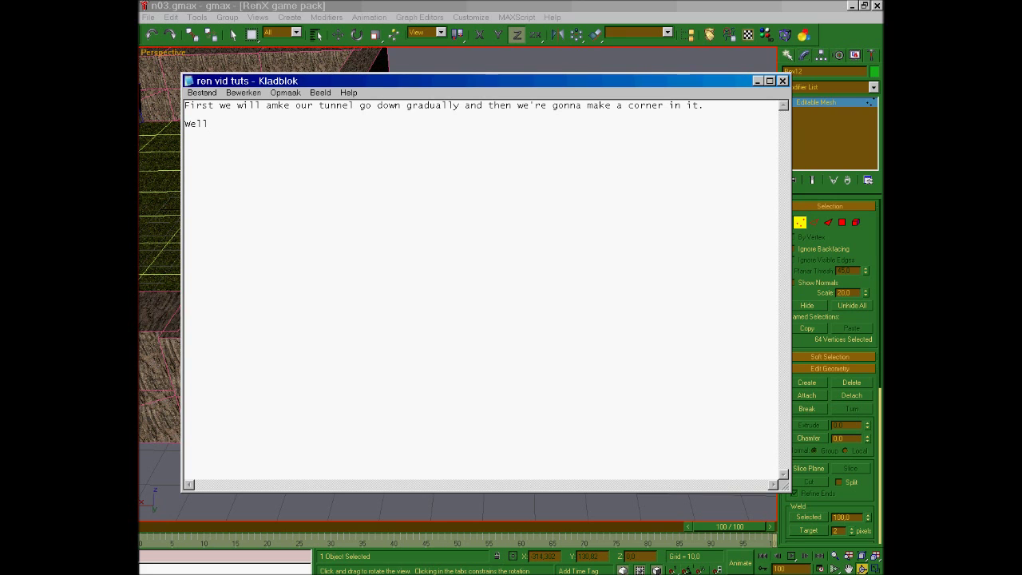
{"action": "type", "text": "'ll be"}
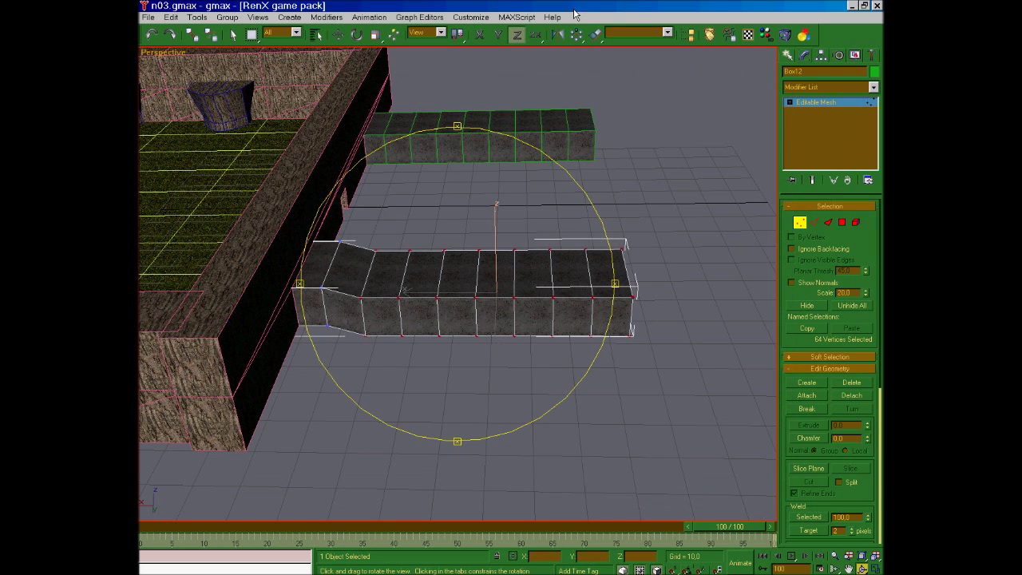
{"action": "left_click", "coordinate": [578, 8]}
- Raise the selected outer tunnel vertices about 1.1 units to soften the first drop
{"action": "left_click_drag", "start_coordinate": [564, 182], "coordinate": [573, 262]}
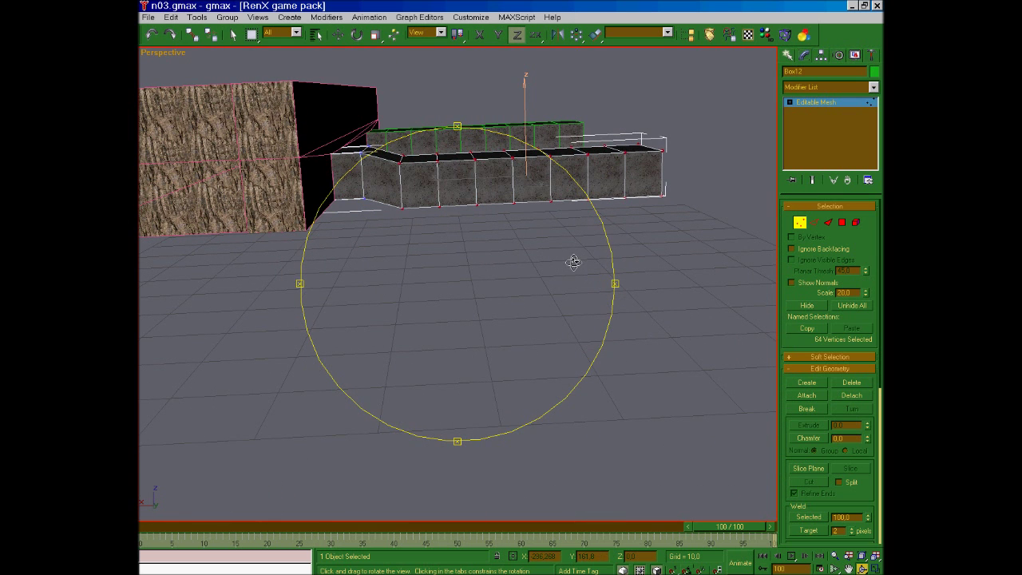
{"action": "key", "text": "w"}
{"action": "left_click_drag", "start_coordinate": [524, 105], "coordinate": [523, 100]}
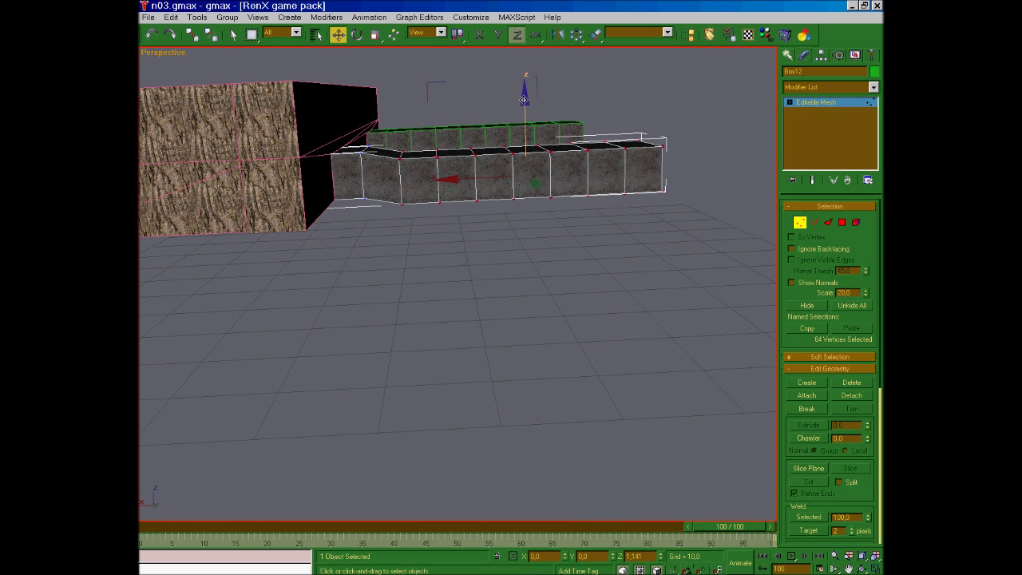
- Continue the tunnel's downward slope by lowering the vertices beyond the next ring, and again the outer 48 vertices
{"action": "left_click", "coordinate": [592, 247]}
{"action": "left_click_drag", "start_coordinate": [700, 267], "coordinate": [426, 96]}
{"action": "left_click_drag", "start_coordinate": [542, 97], "coordinate": [543, 105]}
{"action": "left_click", "coordinate": [644, 248]}
{"action": "left_click_drag", "start_coordinate": [706, 269], "coordinate": [460, 139]}
{"action": "left_click_drag", "start_coordinate": [561, 105], "coordinate": [561, 112]}
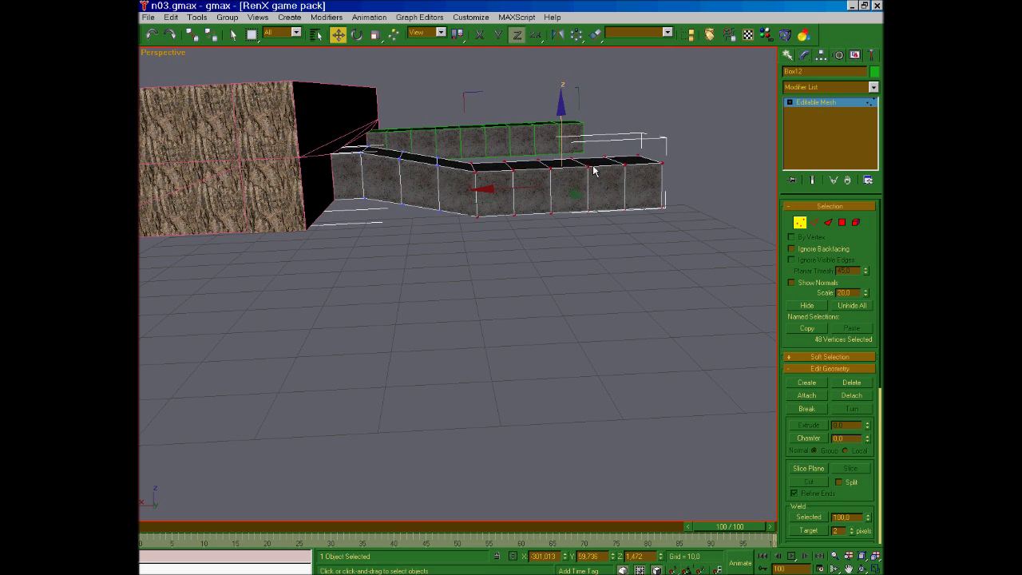
- Select the tunnel's outer 40 vertices and shift them about 5.5 units along Y toward the neighbouring tunnel
{"action": "left_click_drag", "start_coordinate": [689, 249], "coordinate": [498, 152]}
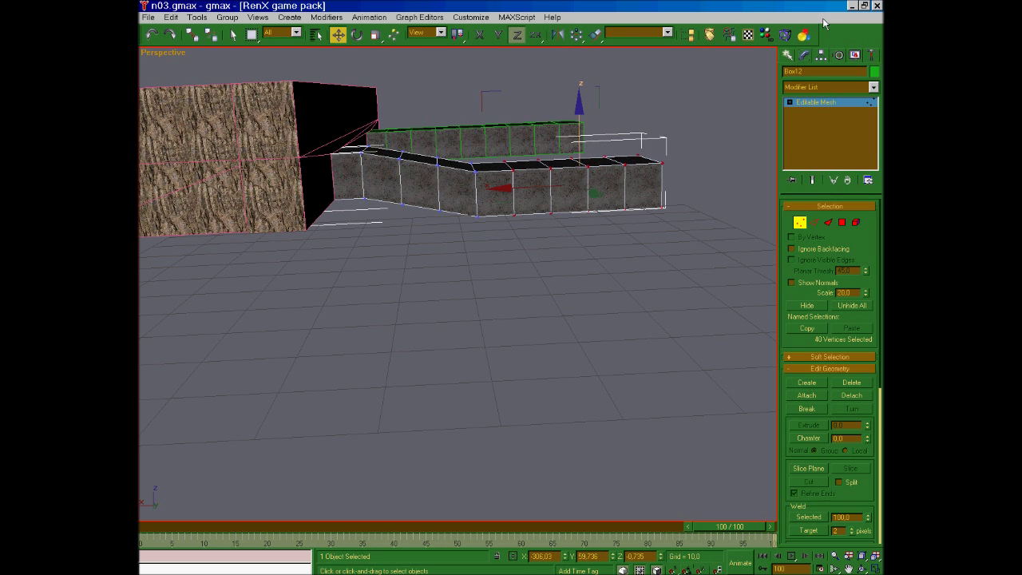
{"action": "left_click", "coordinate": [863, 568]}
{"action": "left_click_drag", "start_coordinate": [564, 256], "coordinate": [543, 283]}
{"action": "right_click", "coordinate": [501, 292]}
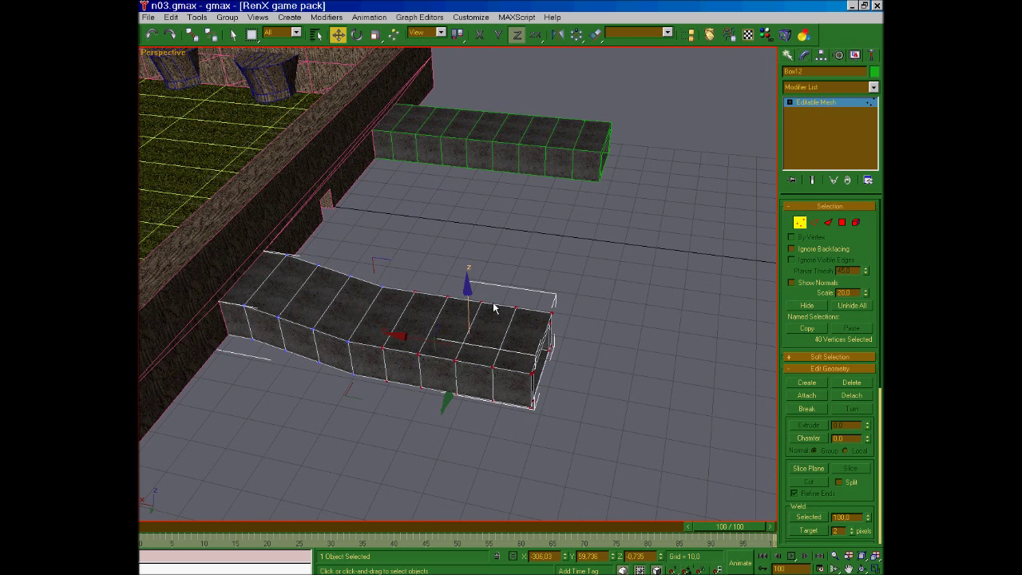
{"action": "left_click_drag", "start_coordinate": [449, 393], "coordinate": [455, 379]}
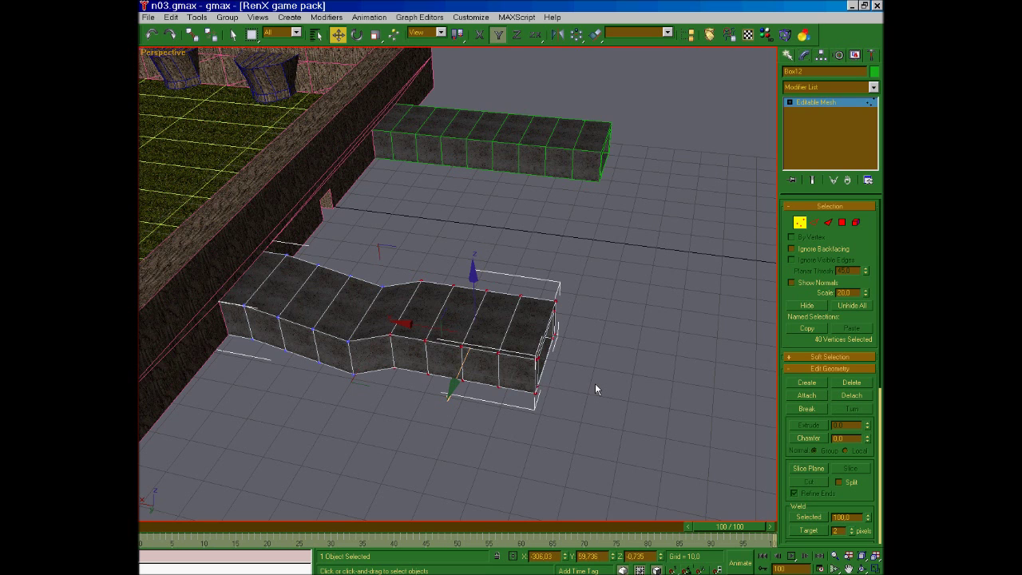
- Select the tunnel's outer 32 vertices and shift them about 7.5 units along Y in the same direction
{"action": "left_click_drag", "start_coordinate": [581, 426], "coordinate": [614, 400]}
{"action": "middle_click_drag", "start_coordinate": [554, 326], "coordinate": [540, 302], "text": "alt"}
{"action": "left_click_drag", "start_coordinate": [678, 409], "coordinate": [503, 246]}
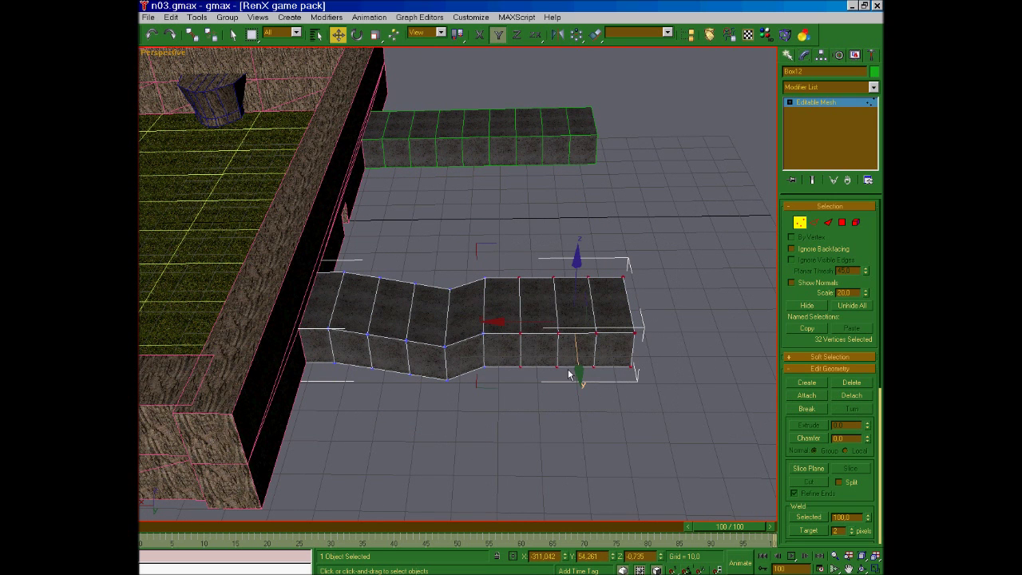
{"action": "left_click_drag", "start_coordinate": [580, 372], "coordinate": [579, 354]}
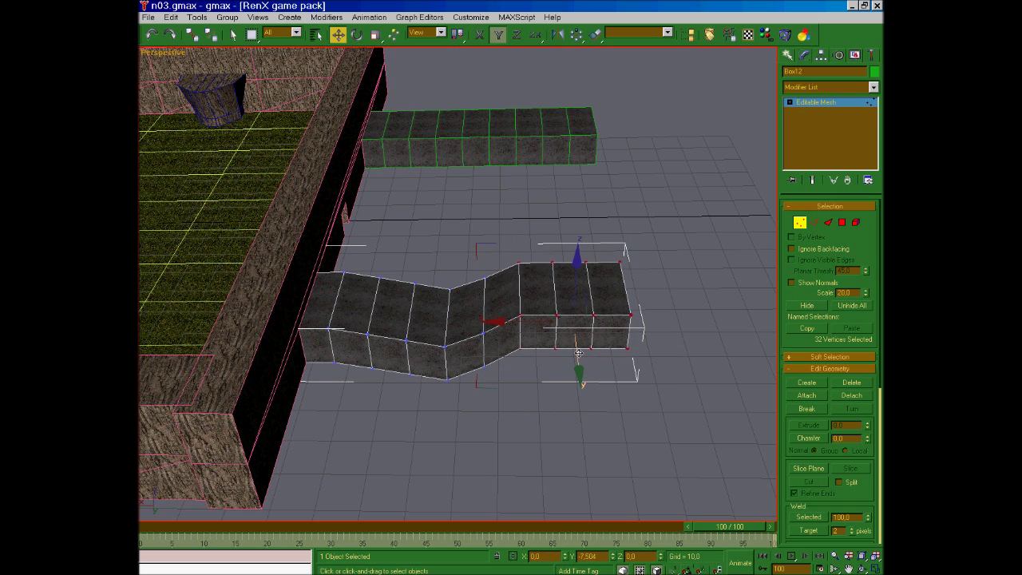
- Extend the tunnel's corner by shifting the vertices beyond the next ring, and again the outer 16 vertices, along Y
{"action": "left_click_drag", "start_coordinate": [687, 366], "coordinate": [549, 255]}
{"action": "left_click_drag", "start_coordinate": [595, 352], "coordinate": [595, 338]}
{"action": "left_click", "coordinate": [595, 347]}
{"action": "left_click_drag", "start_coordinate": [675, 352], "coordinate": [570, 231]}
{"action": "left_click_drag", "start_coordinate": [610, 345], "coordinate": [612, 332]}
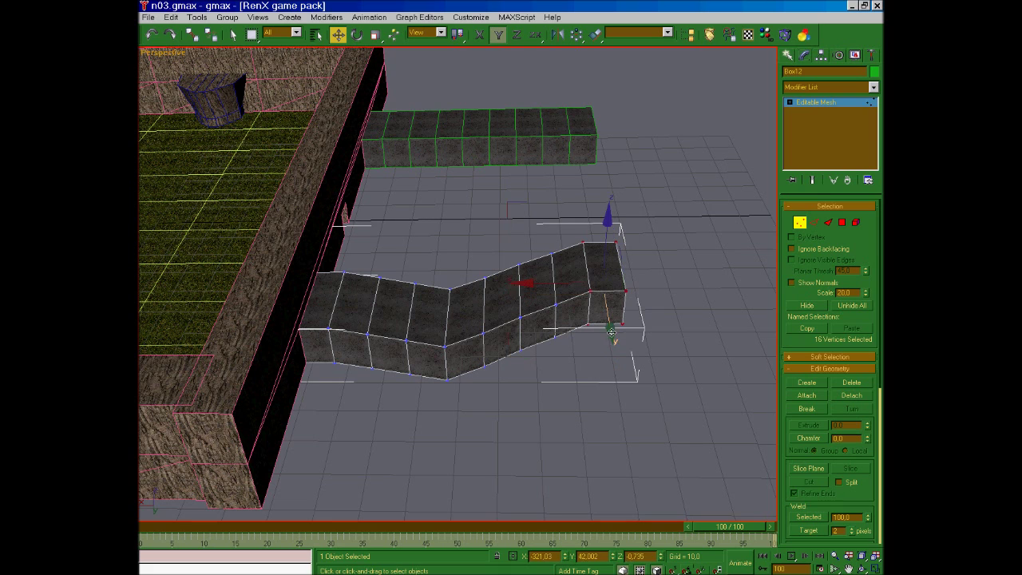
- Select the tunnel's outermost ring of 8 vertices and shift it along Y toward the neighbouring tunnel
{"action": "left_click_drag", "start_coordinate": [678, 358], "coordinate": [609, 235]}
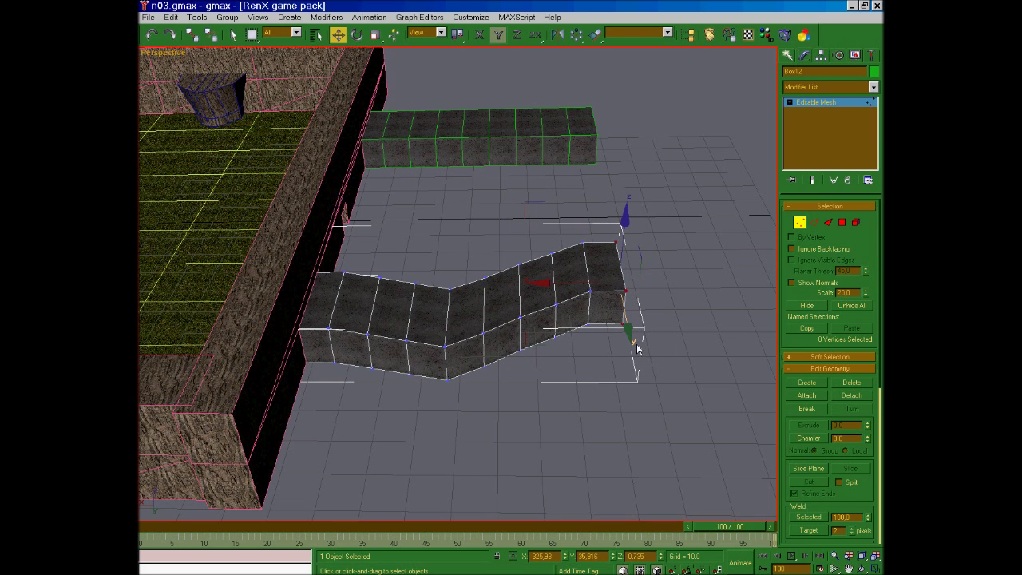
{"action": "left_click_drag", "start_coordinate": [667, 367], "coordinate": [602, 226]}
{"action": "left_click", "coordinate": [655, 418]}
- Try to slope the tunnel further by lowering its outer 40 vertices and its outer 32 vertices along Z
{"action": "left_click_drag", "start_coordinate": [644, 430], "coordinate": [468, 211]}
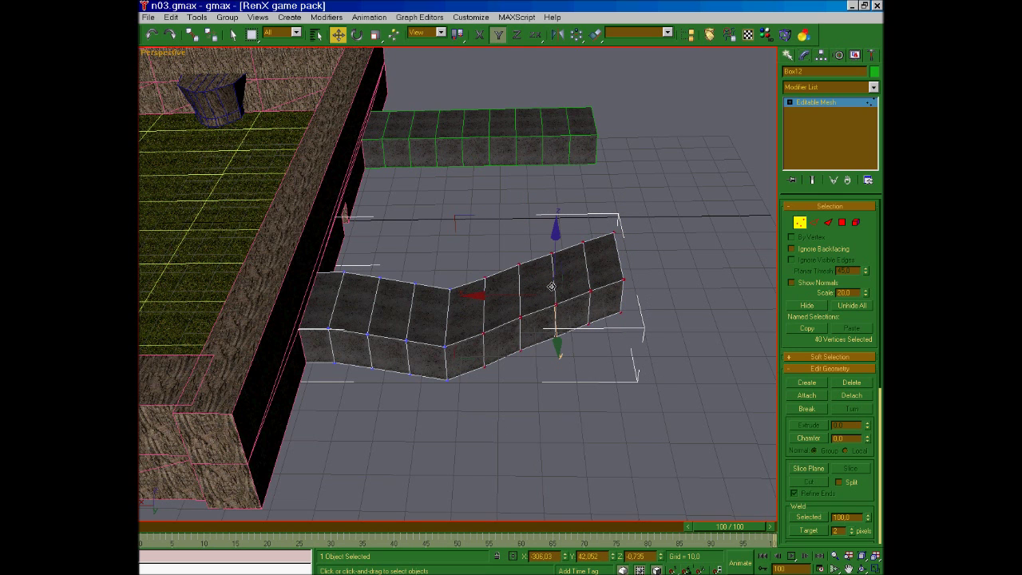
{"action": "left_click_drag", "start_coordinate": [555, 254], "coordinate": [555, 245]}
{"action": "left_click_drag", "start_coordinate": [643, 373], "coordinate": [510, 213]}
{"action": "left_click_drag", "start_coordinate": [573, 232], "coordinate": [573, 246]}
- Examine the tunnel's slope and bend from a low side view and from above its open end
{"action": "left_click", "coordinate": [861, 568]}
{"action": "left_click_drag", "start_coordinate": [587, 373], "coordinate": [552, 316]}
{"action": "right_click", "coordinate": [556, 323]}
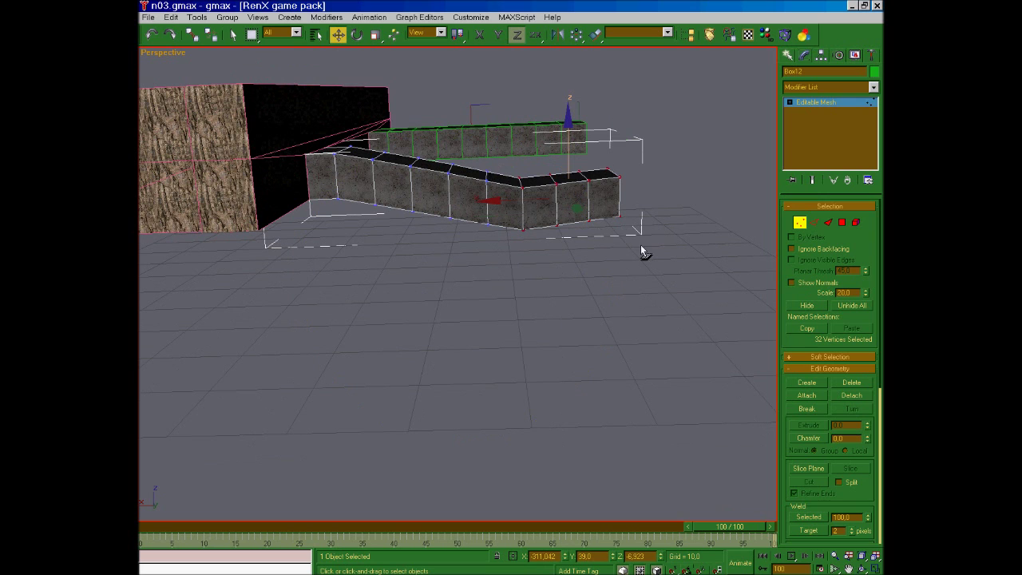
{"action": "left_click_drag", "start_coordinate": [649, 266], "coordinate": [580, 197]}
{"action": "left_click", "coordinate": [698, 269]}
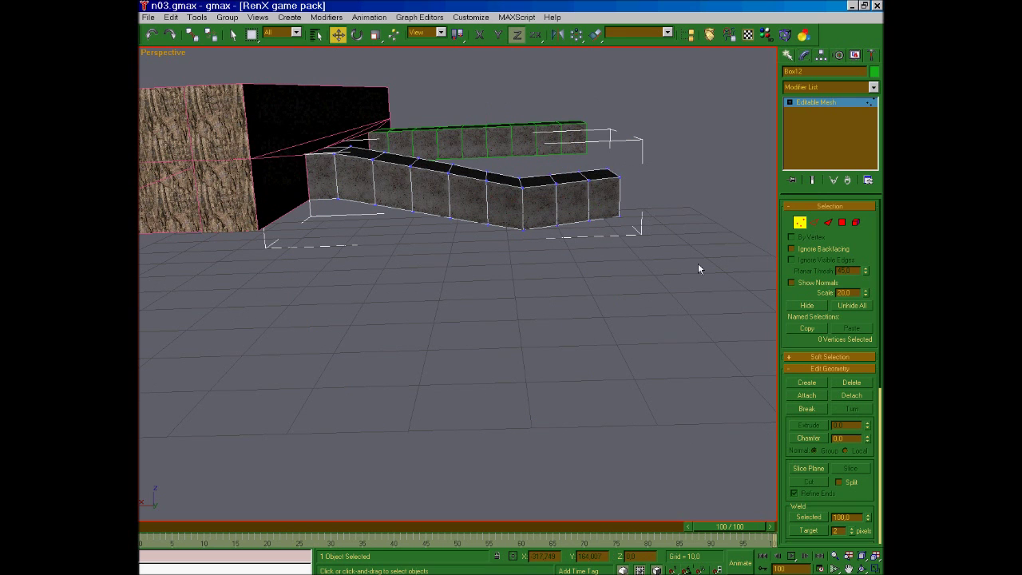
{"action": "left_click", "coordinate": [863, 568]}
{"action": "left_click_drag", "start_coordinate": [758, 484], "coordinate": [374, 293]}
{"action": "left_click", "coordinate": [849, 569]}
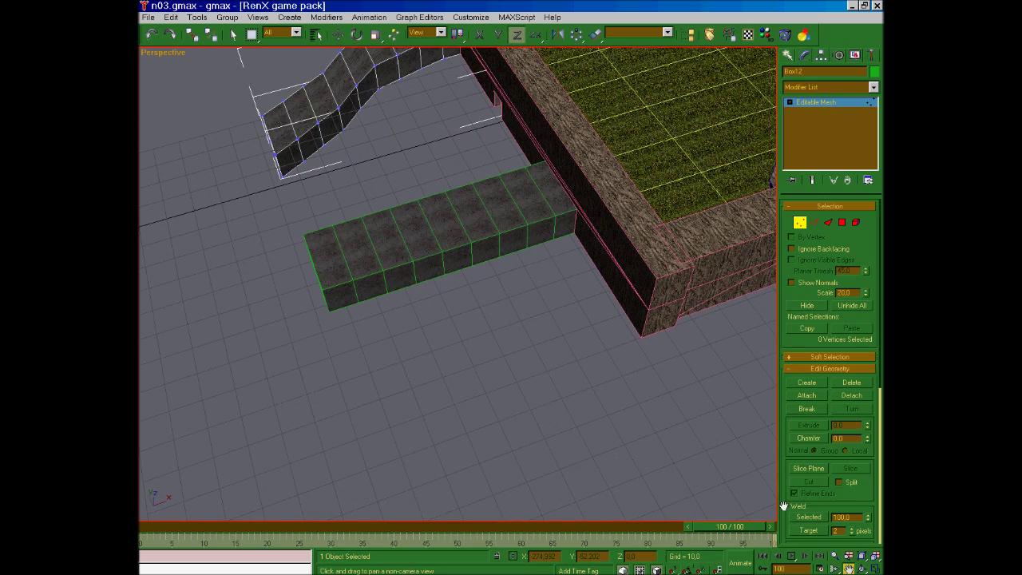
{"action": "left_click_drag", "start_coordinate": [431, 199], "coordinate": [602, 361]}
{"action": "mouse_move", "coordinate": [571, 300]}
{"action": "left_mouse_down"}
{"action": "mouse_move", "coordinate": [586, 299]}
{"action": "mouse_move", "coordinate": [582, 290]}
{"action": "left_mouse_up"}
- Undo the lowering of the outer 40 and 32 vertices and clear the vertex selection
{"action": "key", "text": "w"}
{"action": "left_click", "coordinate": [151, 35]}
{"action": "left_click", "coordinate": [151, 35]}
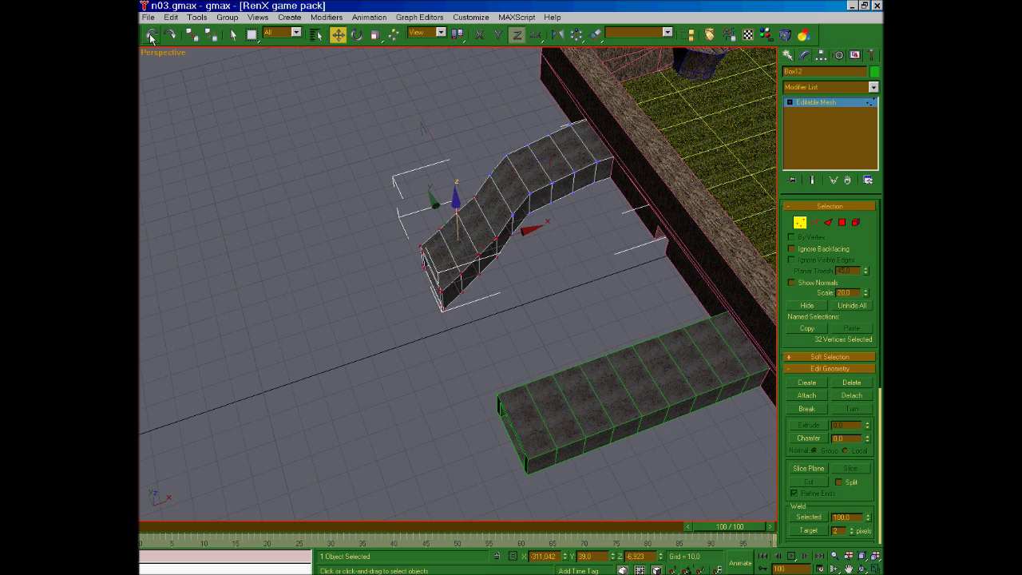
{"action": "left_click", "coordinate": [151, 35]}
{"action": "left_click", "coordinate": [151, 36]}
{"action": "left_click", "coordinate": [151, 35]}
{"action": "left_click", "coordinate": [151, 35]}
{"action": "left_click", "coordinate": [151, 35]}
{"action": "left_click", "coordinate": [151, 35]}
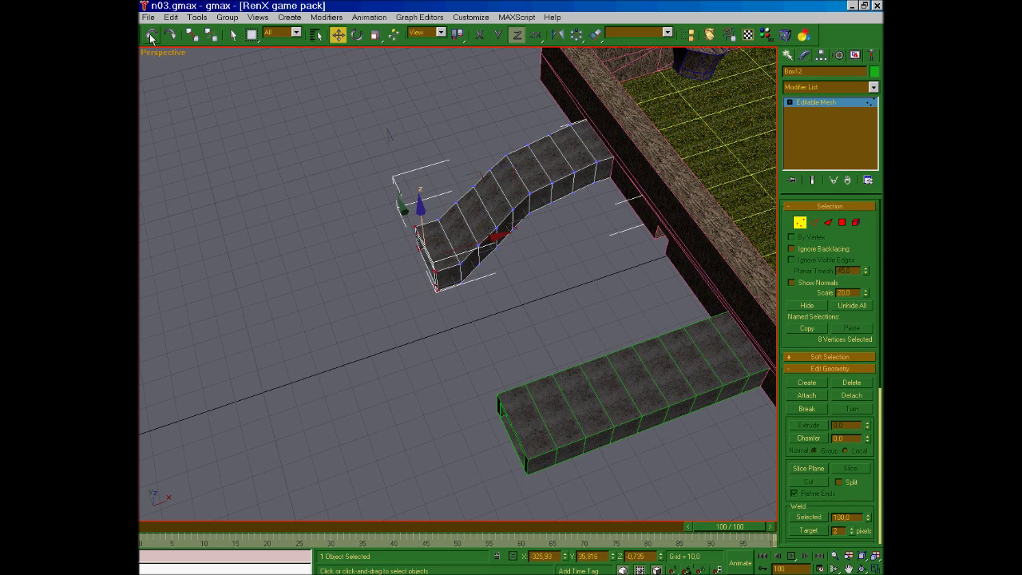
{"action": "left_click", "coordinate": [151, 36]}
{"action": "left_click", "coordinate": [506, 309]}
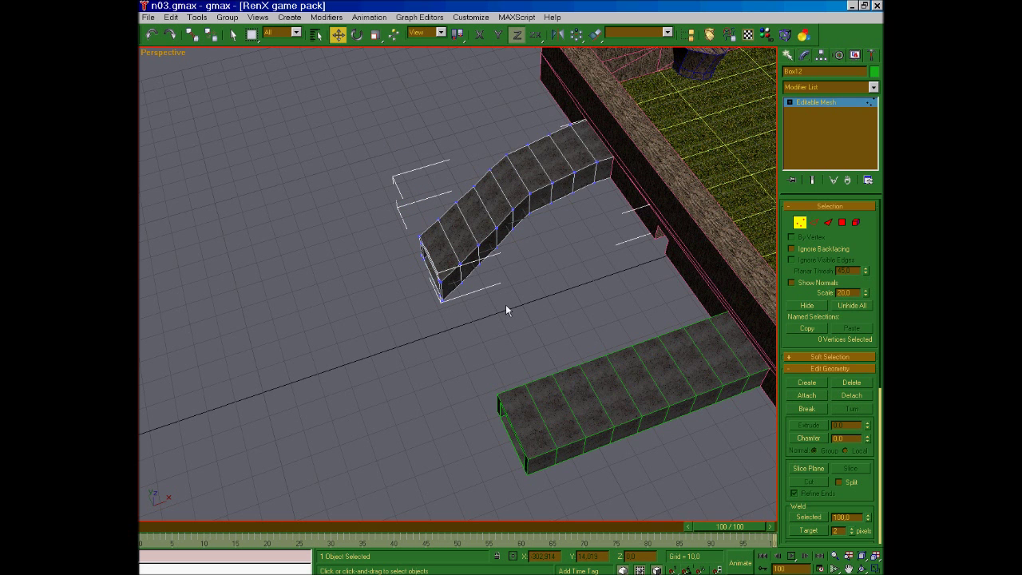
- Move the four inner-side vertices of the fifth ring from the tunnel's open end toward the bend in the XY plane
{"action": "left_click", "coordinate": [862, 569]}
{"action": "left_click_drag", "start_coordinate": [713, 475], "coordinate": [495, 292]}
{"action": "right_click", "coordinate": [495, 291]}
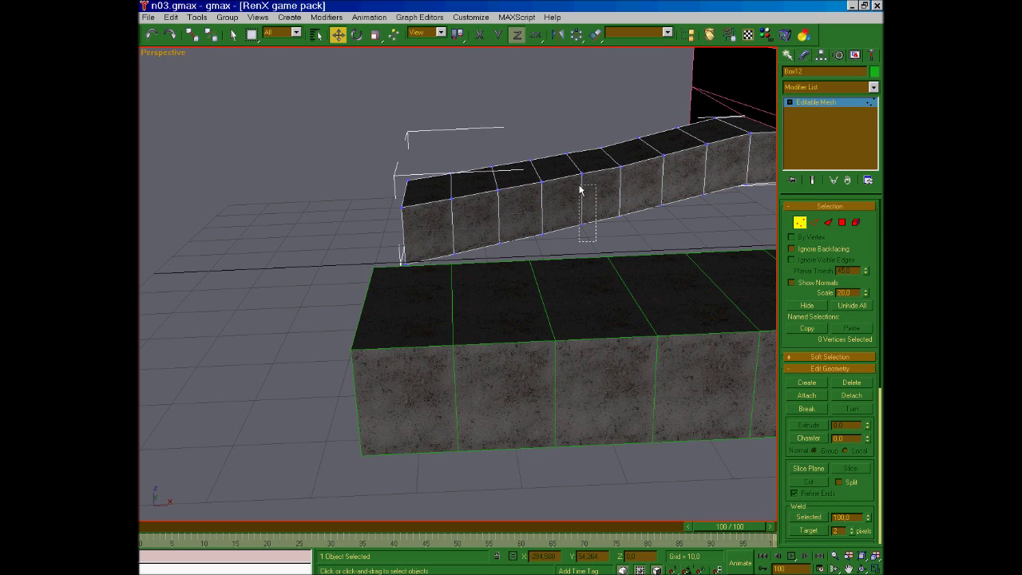
{"action": "left_click", "coordinate": [862, 568]}
{"action": "left_click_drag", "start_coordinate": [601, 344], "coordinate": [519, 395]}
{"action": "right_click", "coordinate": [518, 395]}
{"action": "left_click_drag", "start_coordinate": [643, 311], "coordinate": [588, 209]}
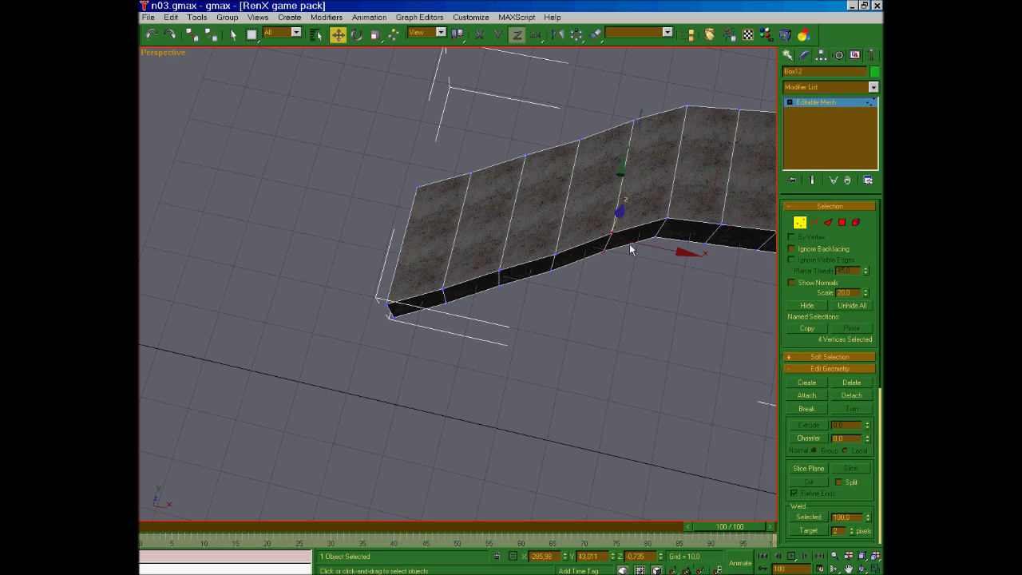
{"action": "key", "text": "F8"}
{"action": "left_click_drag", "start_coordinate": [715, 170], "coordinate": [748, 154]}
{"action": "left_click", "coordinate": [587, 300]}
- Move the fourth ring's four inner-side vertices beside the fifth ring's in the XY plane and fine-tune them along X
{"action": "left_click_drag", "start_coordinate": [541, 247], "coordinate": [539, 231]}
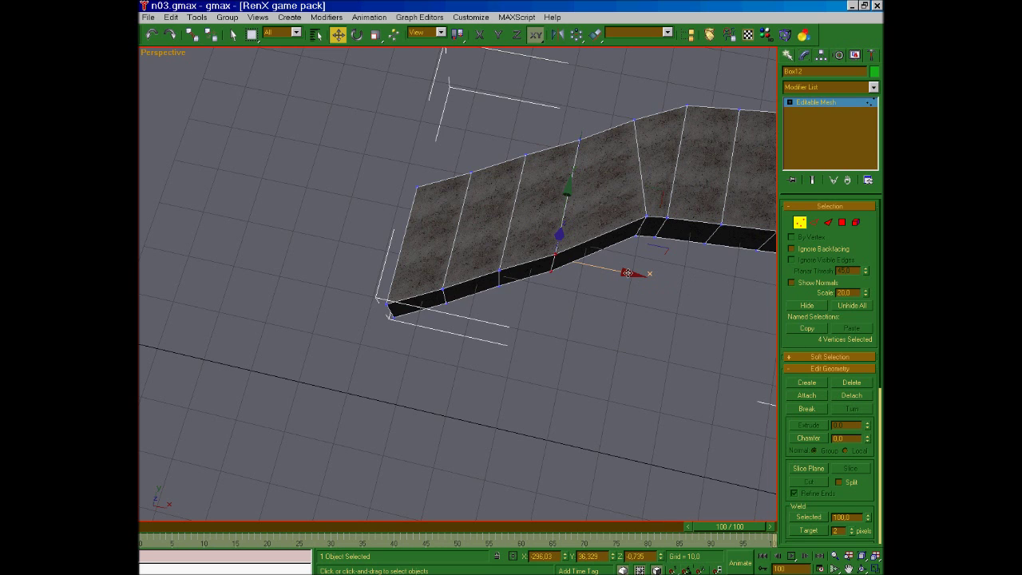
{"action": "left_click_drag", "start_coordinate": [663, 194], "coordinate": [728, 156]}
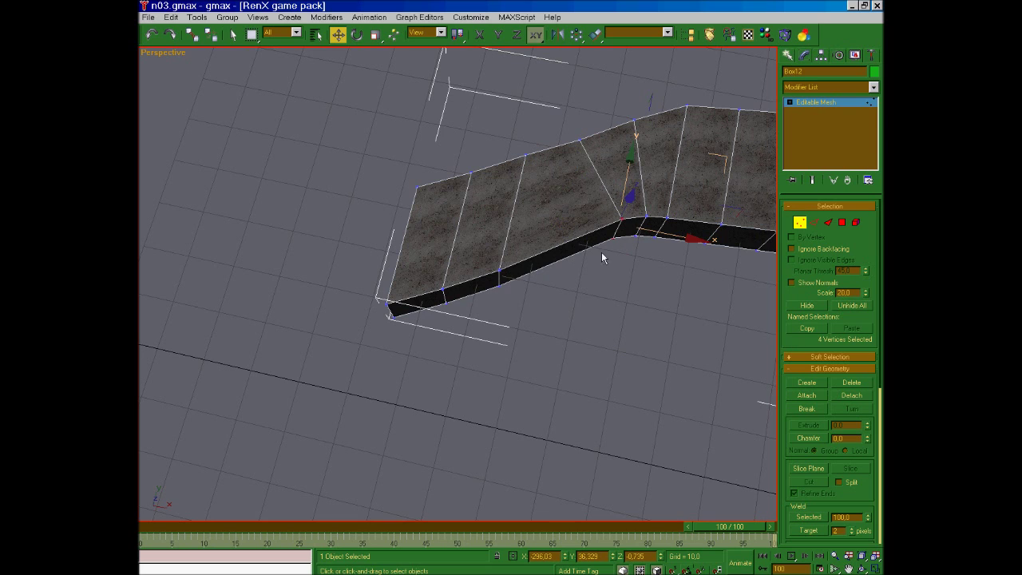
{"action": "left_click_drag", "start_coordinate": [690, 239], "coordinate": [699, 239]}
- Pull the four inner-side vertices of the third ring, and those of the second ring, in to continue the inner curve
{"action": "left_click_drag", "start_coordinate": [557, 337], "coordinate": [488, 260]}
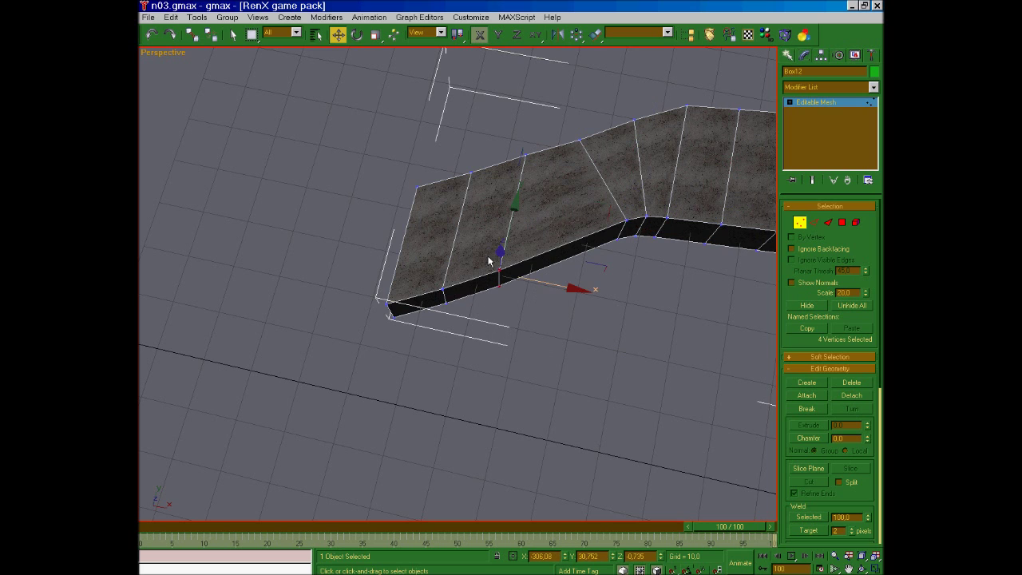
{"action": "left_click_drag", "start_coordinate": [608, 214], "coordinate": [718, 169]}
{"action": "left_click_drag", "start_coordinate": [482, 350], "coordinate": [434, 260]}
{"action": "left_click_drag", "start_coordinate": [552, 235], "coordinate": [711, 194]}
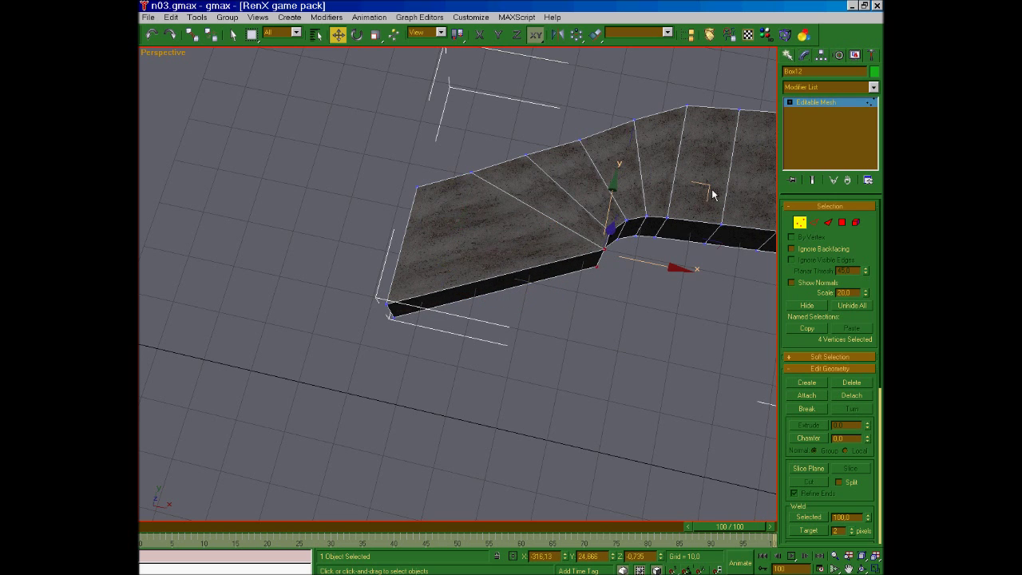
- Try to pull the end ring's four inner-side vertices in toward the corner, and undo that move after checking it
{"action": "left_click_drag", "start_coordinate": [477, 358], "coordinate": [347, 273]}
{"action": "key", "text": "ctrl+s"}
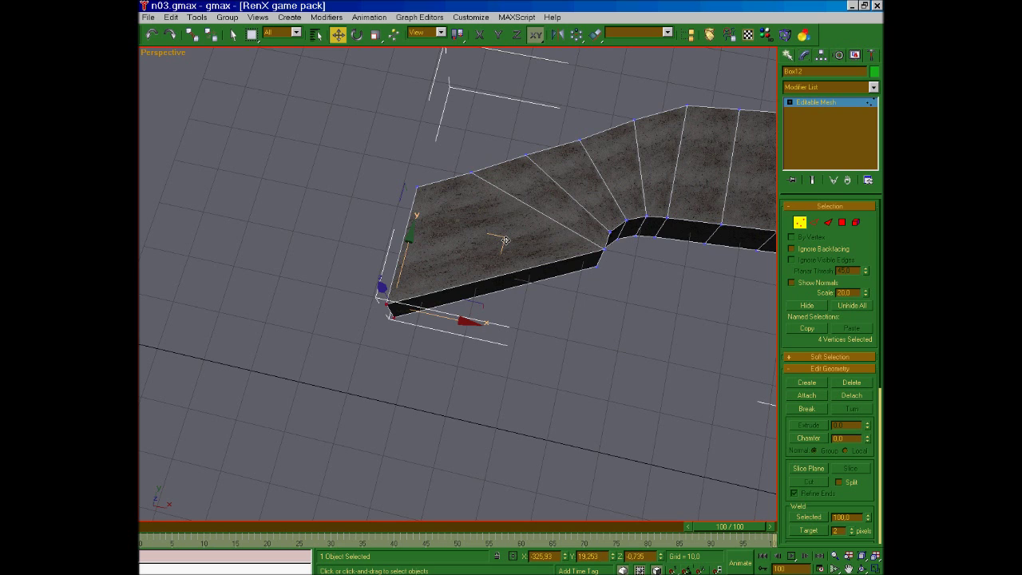
{"action": "left_click_drag", "start_coordinate": [505, 237], "coordinate": [694, 216]}
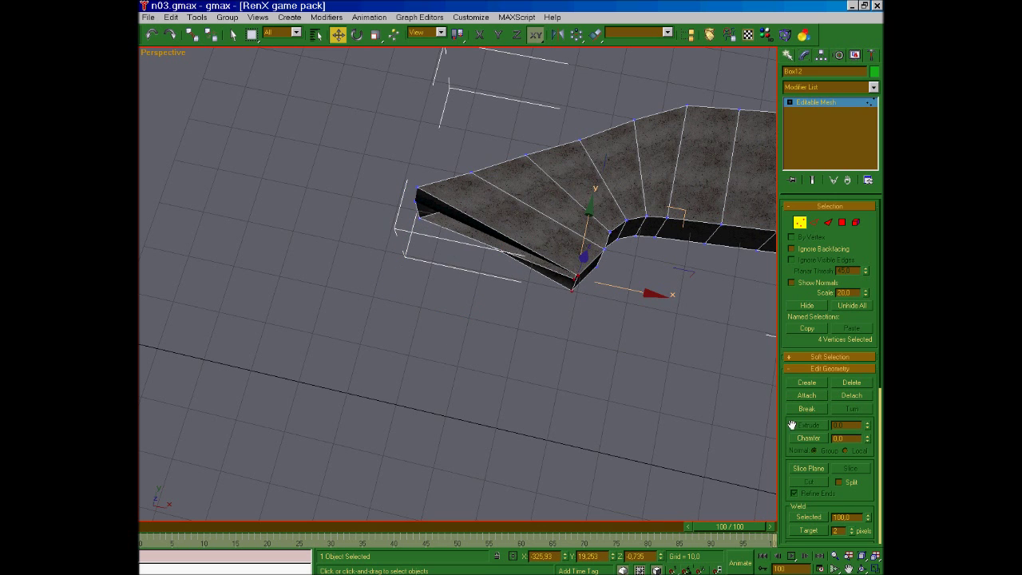
{"action": "left_click", "coordinate": [863, 569]}
{"action": "left_click_drag", "start_coordinate": [686, 451], "coordinate": [543, 222]}
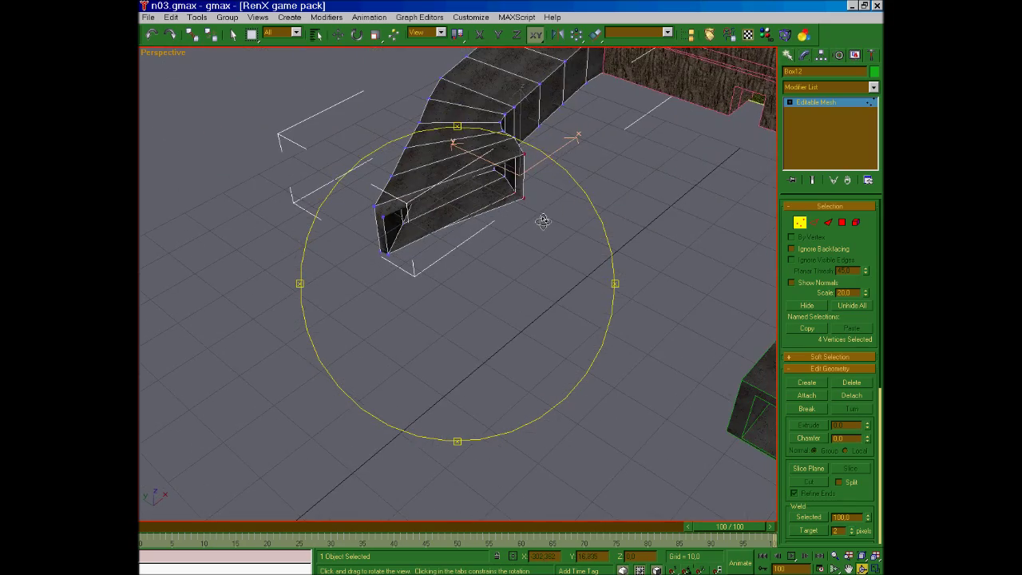
{"action": "right_click", "coordinate": [543, 221]}
{"action": "left_click", "coordinate": [150, 35]}
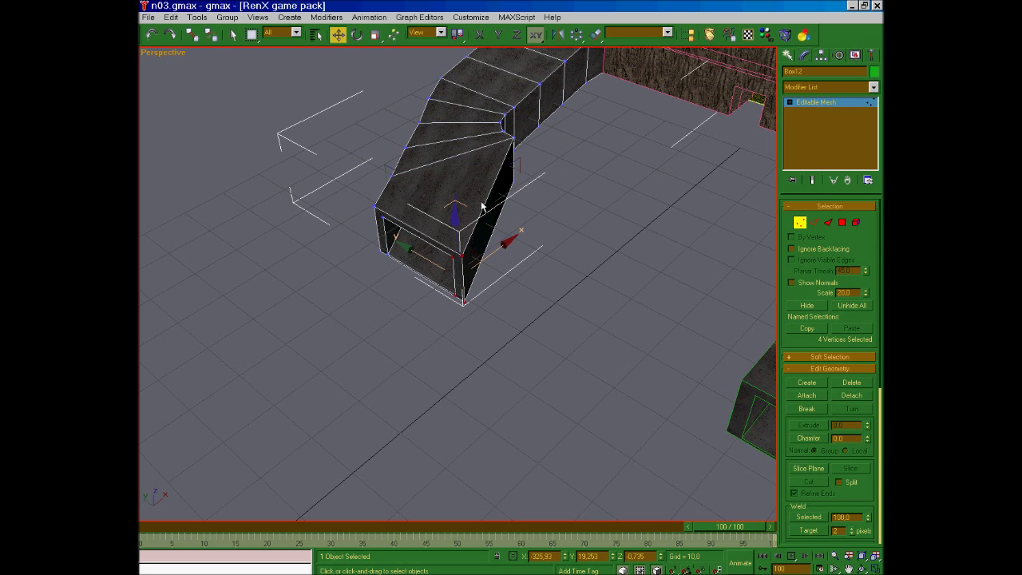
- Pull the end ring's four inner-side vertices in beside the second ring and fine-tune the corner's alignment along Y and X
{"action": "left_click_drag", "start_coordinate": [465, 204], "coordinate": [529, 91]}
{"action": "left_click", "coordinate": [518, 204]}
{"action": "left_click", "coordinate": [519, 148]}
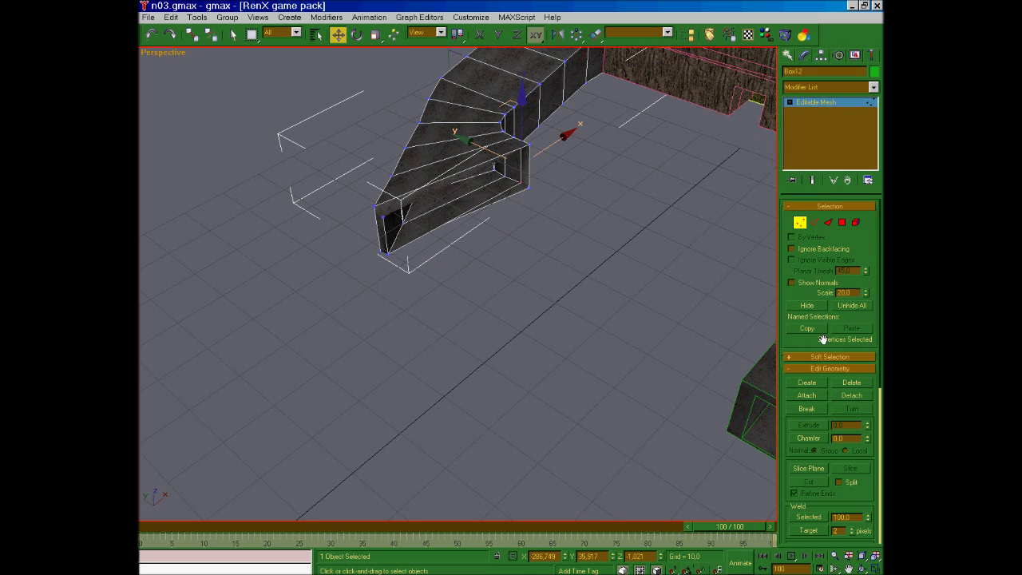
{"action": "left_click_drag", "start_coordinate": [469, 142], "coordinate": [469, 143]}
{"action": "left_click_drag", "start_coordinate": [572, 137], "coordinate": [572, 139]}
{"action": "left_click_drag", "start_coordinate": [465, 141], "coordinate": [472, 146]}
{"action": "left_click", "coordinate": [567, 190]}
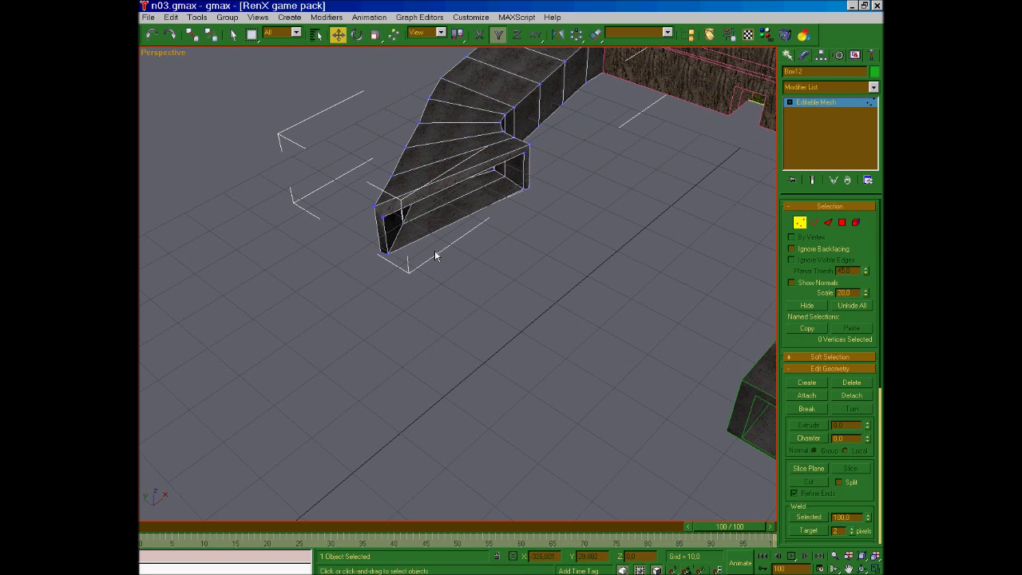
- Select the four outer-side vertices of the fifth ring from the open end and move them outward in the XY plane
{"action": "left_click_drag", "start_coordinate": [392, 260], "coordinate": [363, 208]}
{"action": "left_click", "coordinate": [449, 286]}
{"action": "left_click", "coordinate": [864, 569]}
{"action": "left_click_drag", "start_coordinate": [479, 288], "coordinate": [419, 295]}
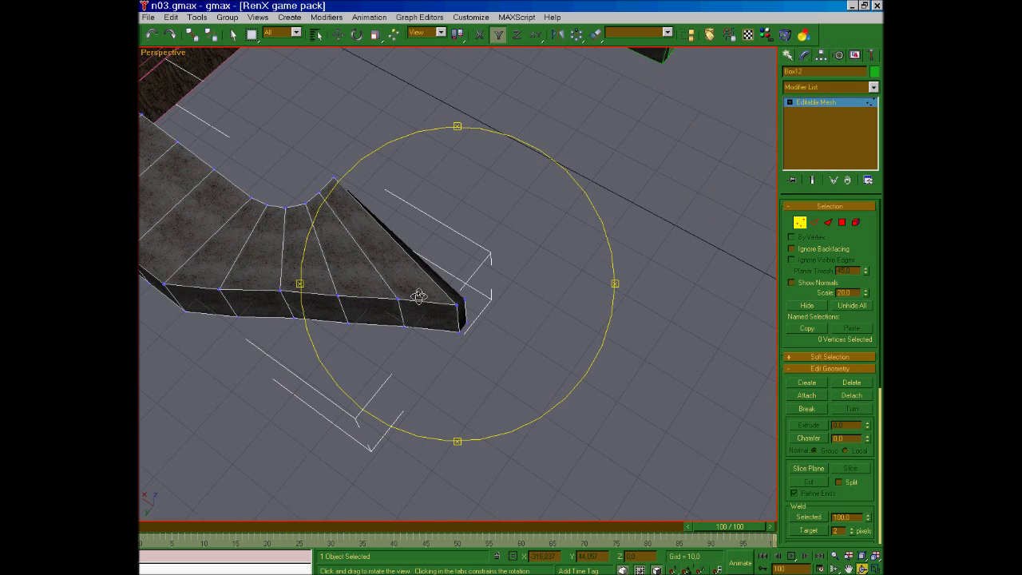
{"action": "key", "text": "w"}
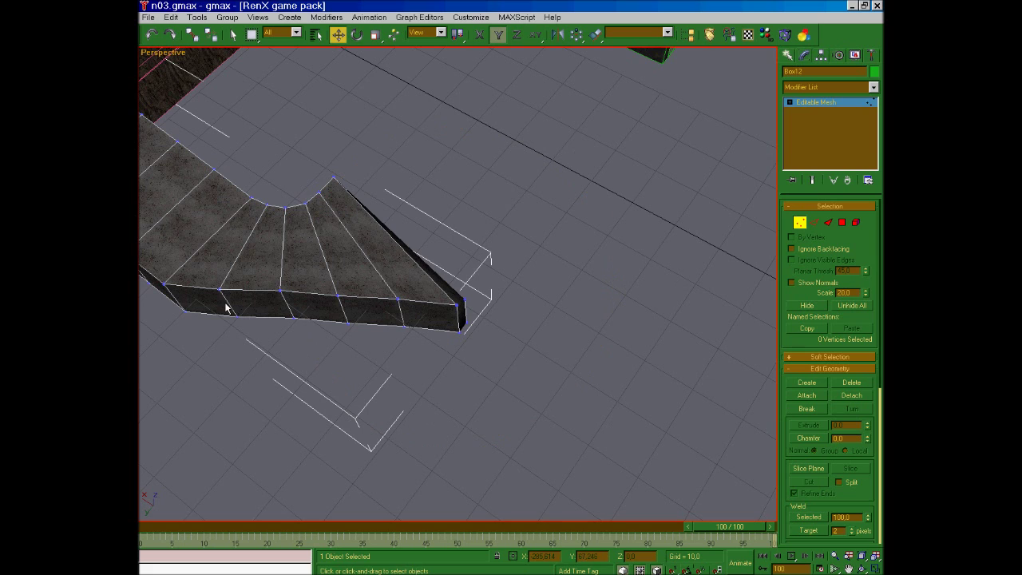
{"action": "left_click_drag", "start_coordinate": [216, 279], "coordinate": [229, 293]}
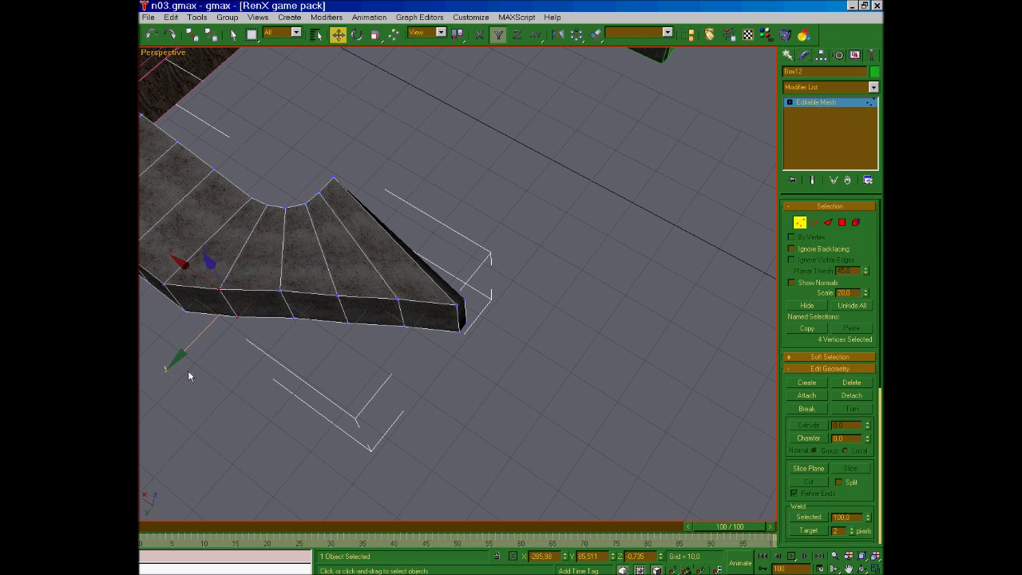
{"action": "left_click", "coordinate": [853, 569]}
{"action": "left_click_drag", "start_coordinate": [317, 388], "coordinate": [476, 397]}
{"action": "left_click_drag", "start_coordinate": [281, 323], "coordinate": [300, 347]}
- Move the fourth ring's four outer-side vertices outward in the XY plane to continue the outer curve
{"action": "left_click_drag", "start_coordinate": [508, 348], "coordinate": [451, 275]}
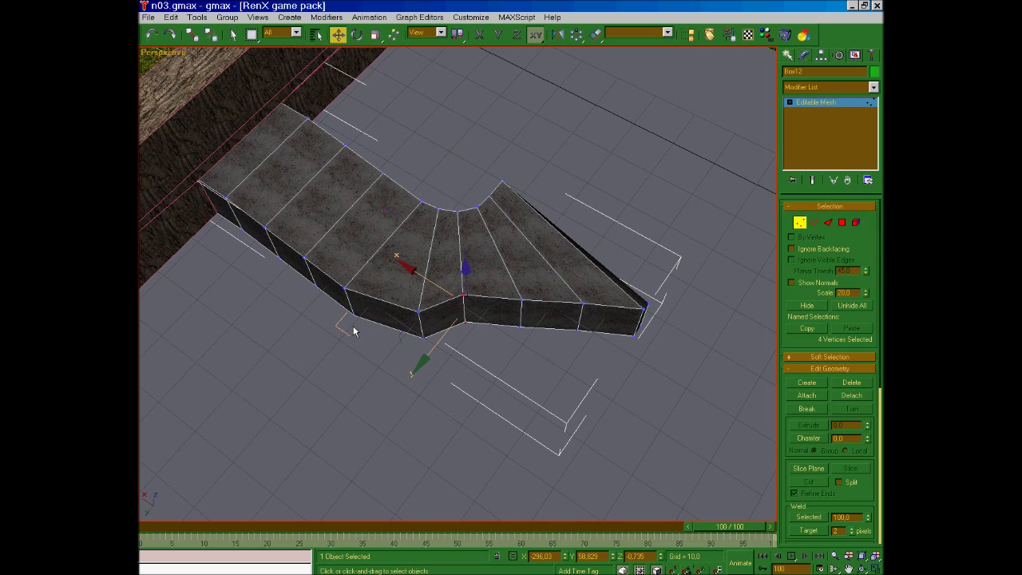
{"action": "left_click_drag", "start_coordinate": [336, 327], "coordinate": [358, 353]}
{"action": "left_click", "coordinate": [547, 342]}
- Move the third ring's four outer-side vertices outward in the XY plane, and shift the second ring's outer-side vertices along X
{"action": "left_click_drag", "start_coordinate": [528, 353], "coordinate": [514, 290]}
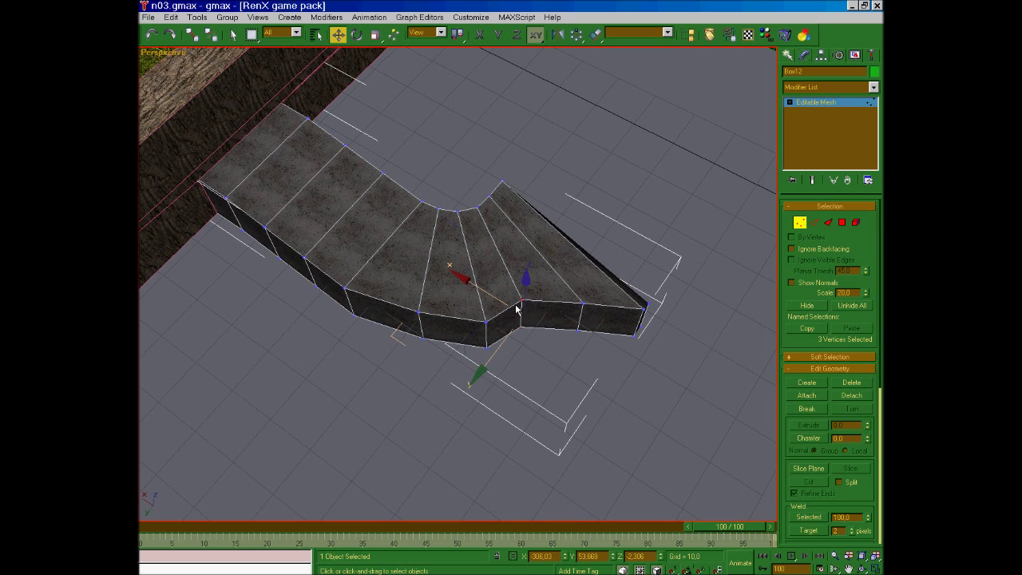
{"action": "left_click", "coordinate": [566, 351]}
{"action": "left_click_drag", "start_coordinate": [545, 339], "coordinate": [546, 340]}
{"action": "left_click_drag", "start_coordinate": [397, 332], "coordinate": [422, 351]}
{"action": "left_click_drag", "start_coordinate": [594, 352], "coordinate": [546, 262]}
{"action": "key", "text": "F5"}
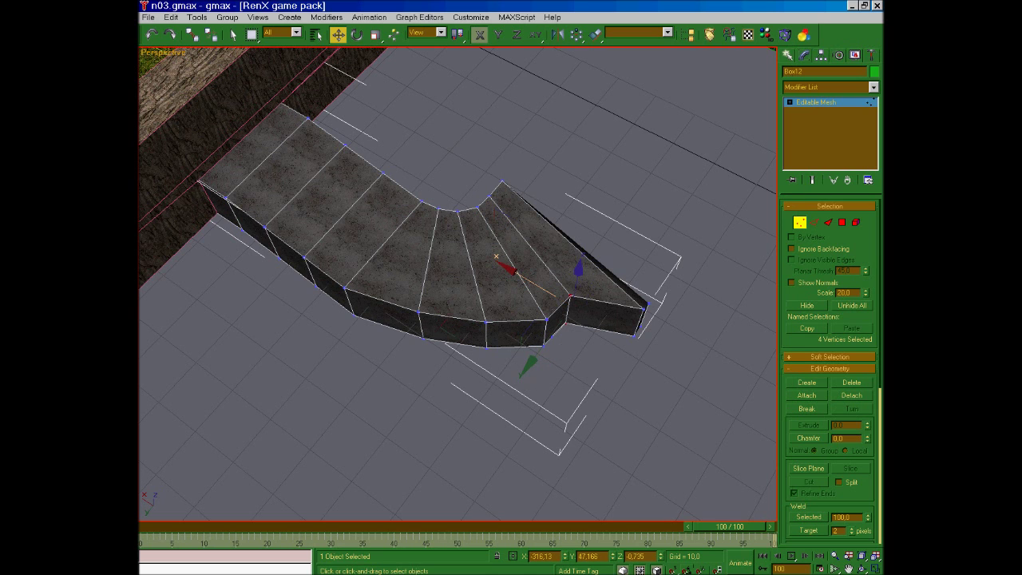
- In the Kladblok note, replace the text with "In case ur wondering why I'm reminding u why it should say 4 vertices there is because we need 4."
{"action": "key", "text": "alt+Tab"}
{"action": "left_click_drag", "start_coordinate": [532, 133], "coordinate": [188, 105]}
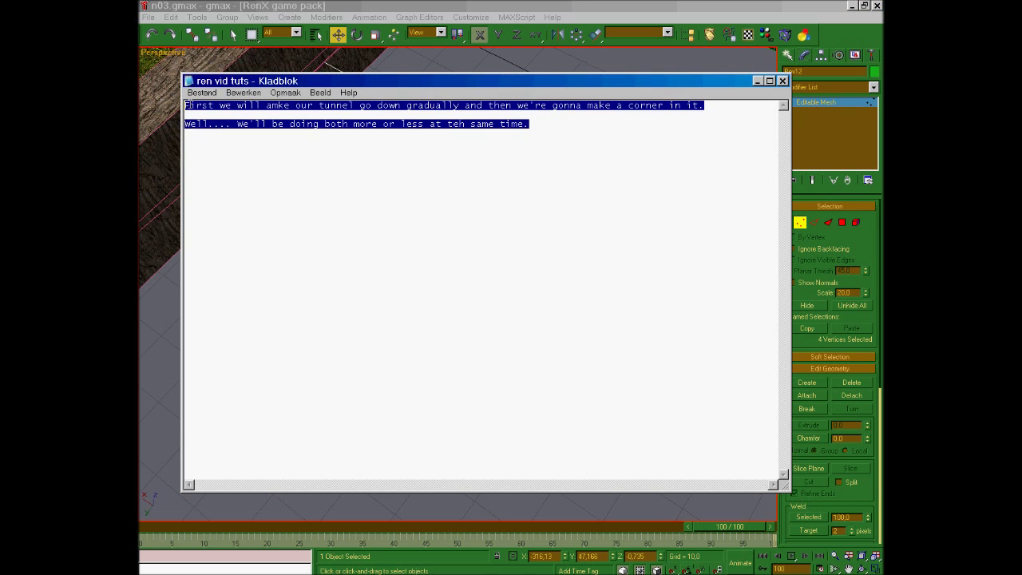
{"action": "key", "text": "BackSpace"}
{"action": "type", "text": "In cas"}
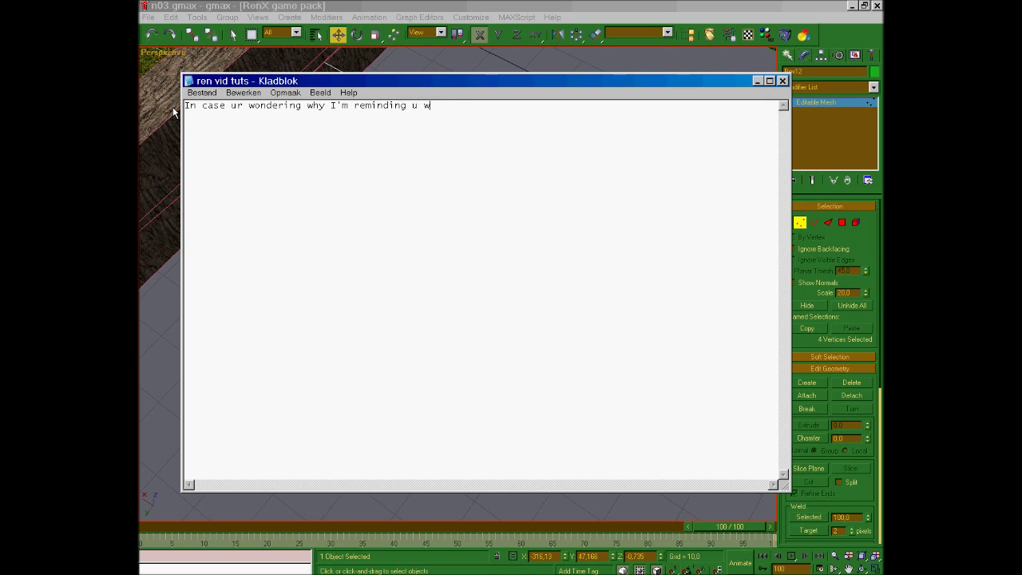
{"action": "type", "text": "ld "}
{"action": "type", "text": "here"}
{"action": "type", "text": "cause"}
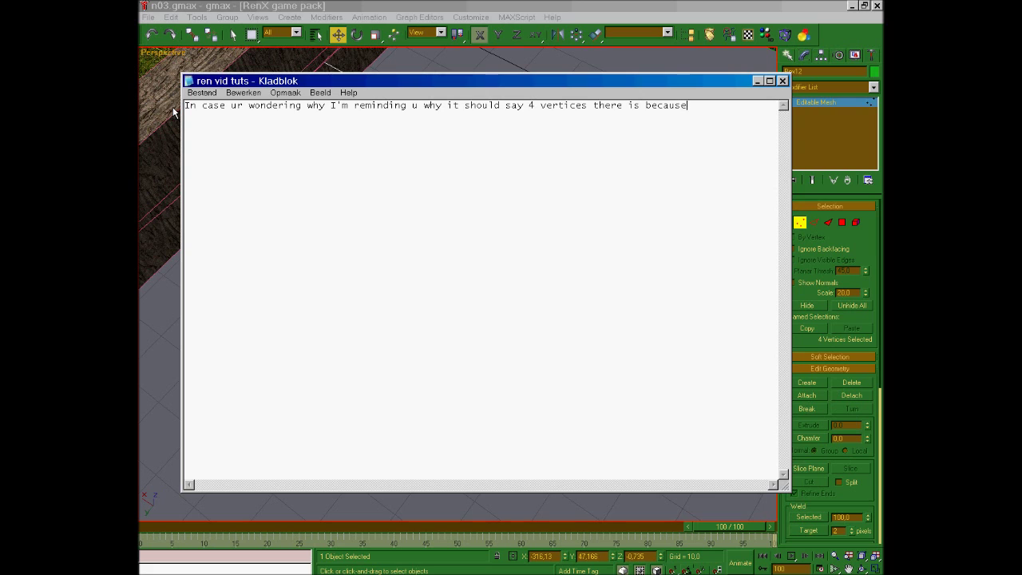
{"action": "type", "text": "nee"}
- Add the line "If we forget one the tunnel will look ugly somewhere." and, below a blank line, "Why 4?" to the note
{"action": "type", "text": "we"}
{"action": "key", "text": "BackSpace"}
{"action": "key", "text": "BackSpace"}
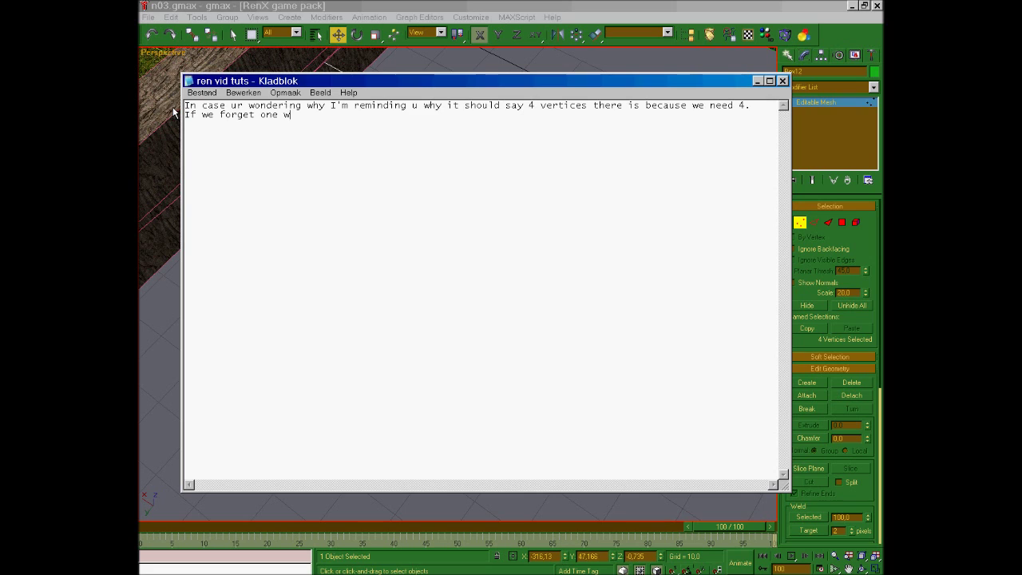
{"action": "type", "text": "the tunnel will look ugly somewhe"}
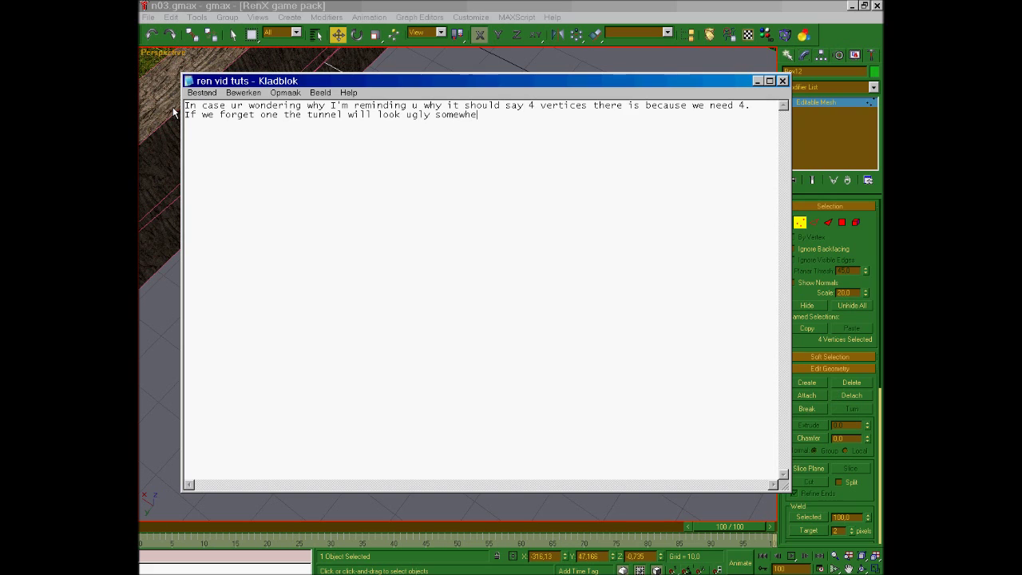
{"action": "type", "text": "re.  Why 4?"}
{"action": "key", "text": "Return"}
- Below "Why 4?" in the note, add "Two from the outside box and two from the inside box"
{"action": "type", "text": "Two from the outsie"}
{"action": "key", "text": "BackSpace"}
{"action": "type", "text": "de bo"}
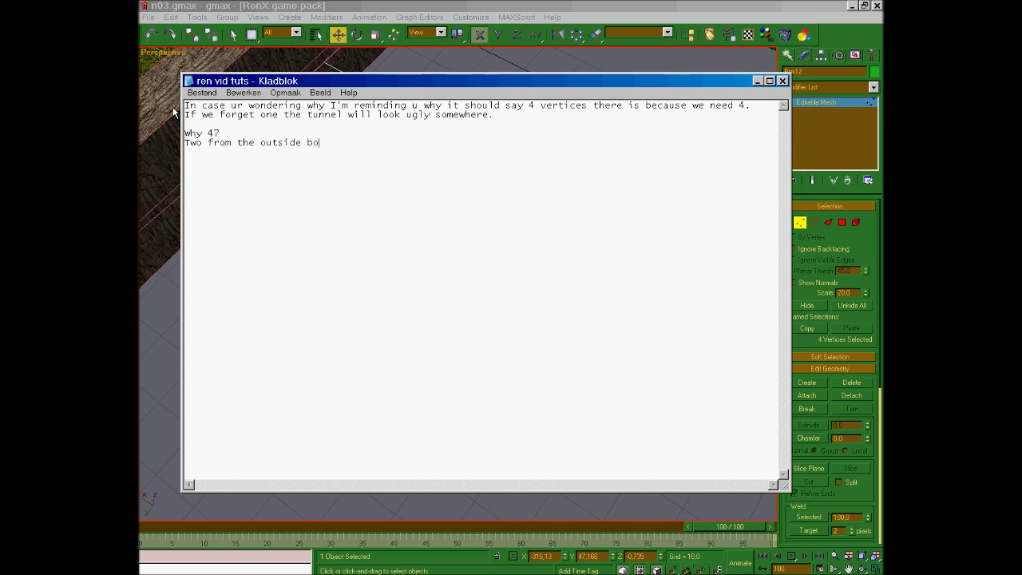
{"action": "type", "text": "x and two from the inside box"}
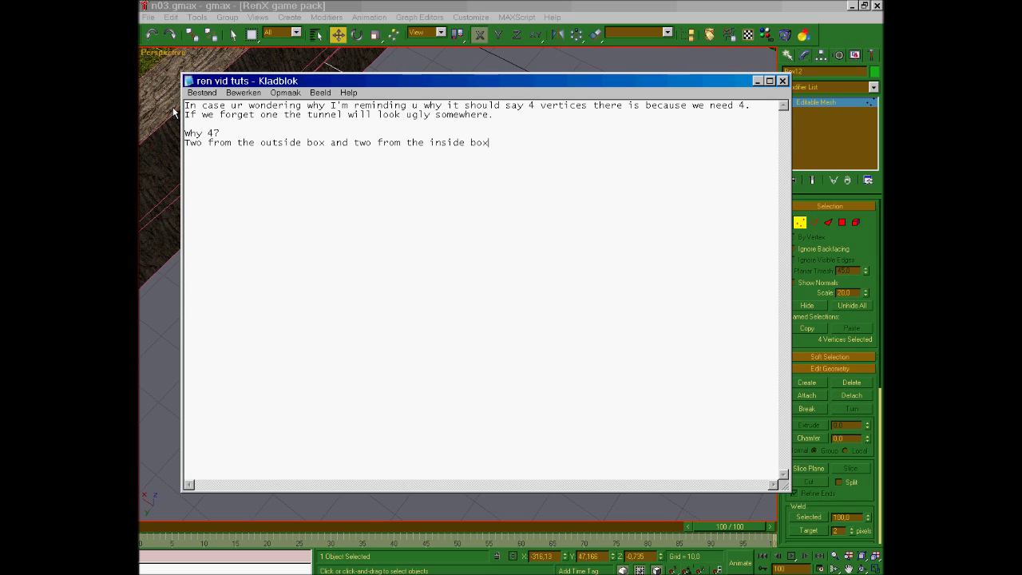
- Continue with ". Since were doing a corner we need one side of a segment placed at one time. (a full segment is 8 vertices...)"
{"action": "type", "text": ". Since were doing a corner we n"}
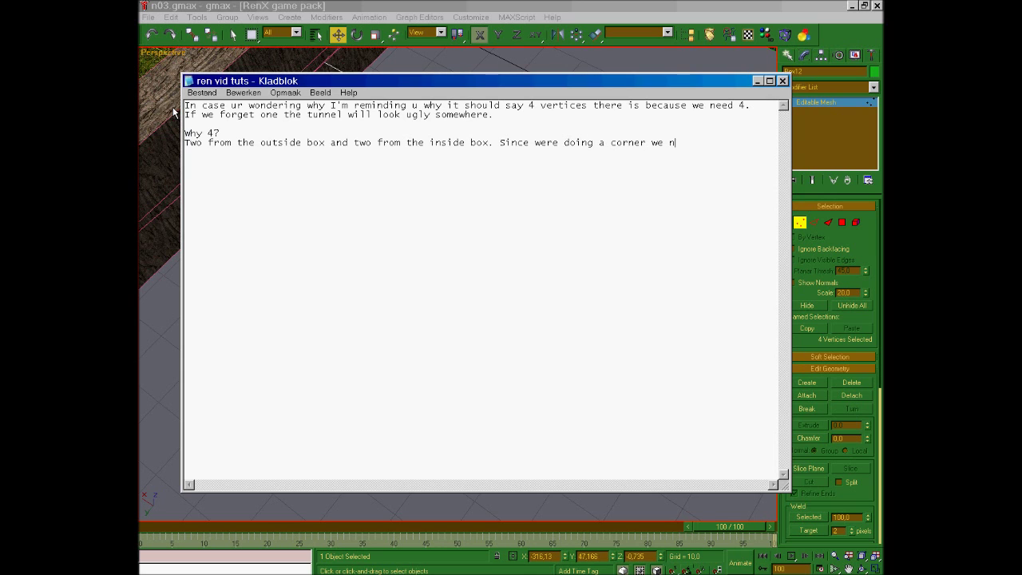
{"action": "type", "text": "eed one side of a segment"}
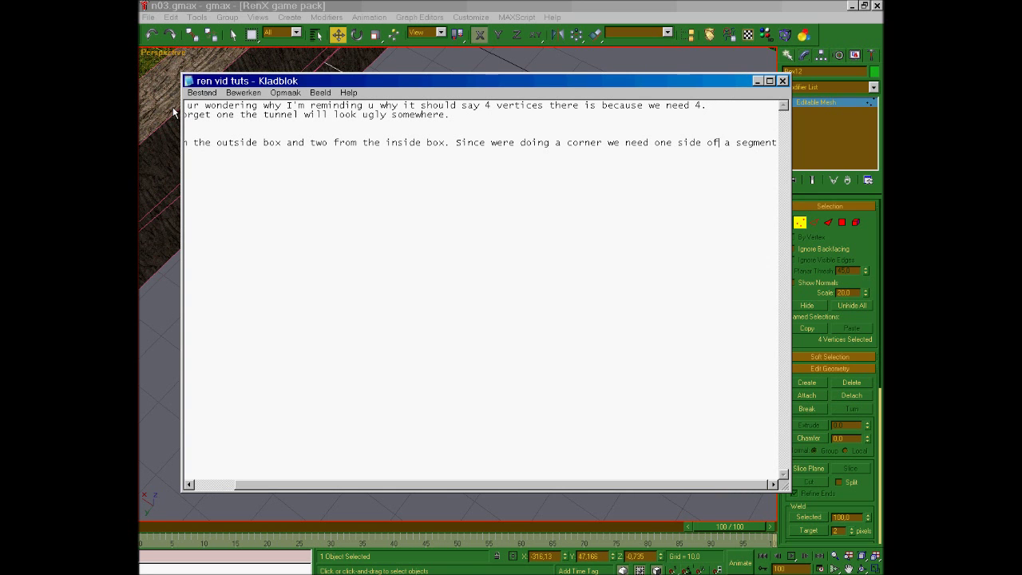
{"action": "key", "text": "alt+o"}
{"action": "key", "text": "Return"}
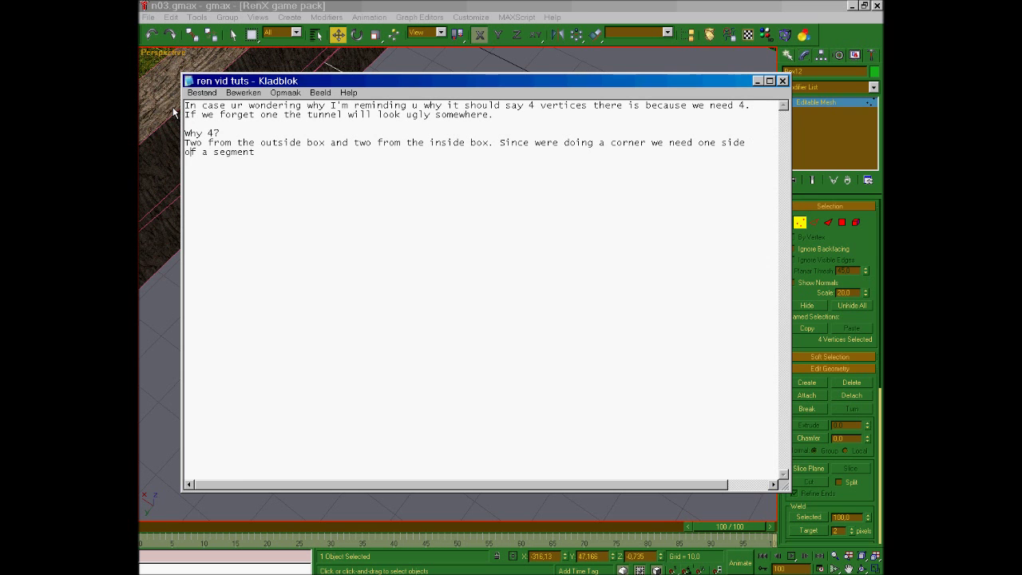
{"action": "type", "text": "placed at one "}
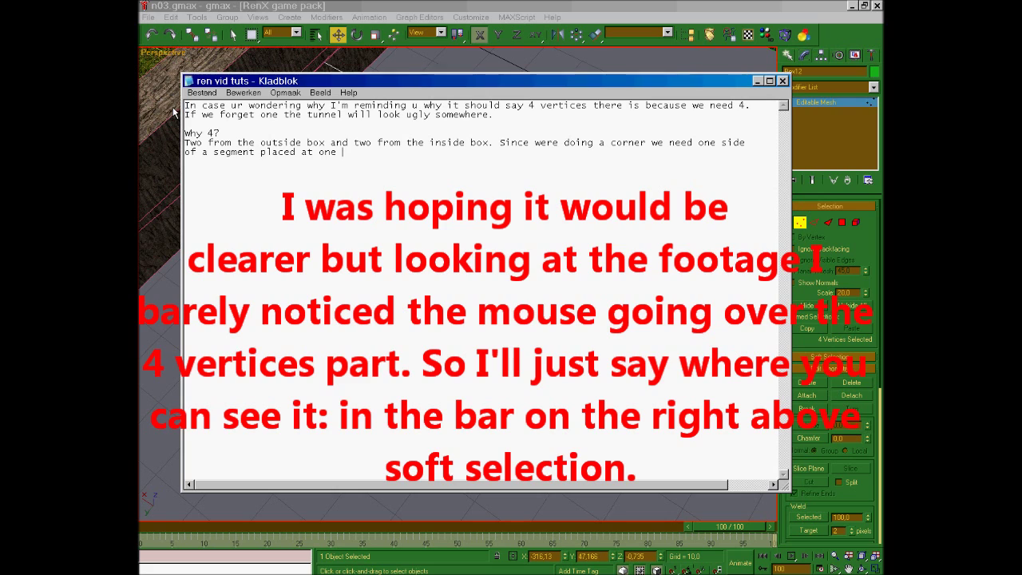
{"action": "type", "text": "time. (a full segment is 8 vertices..."}
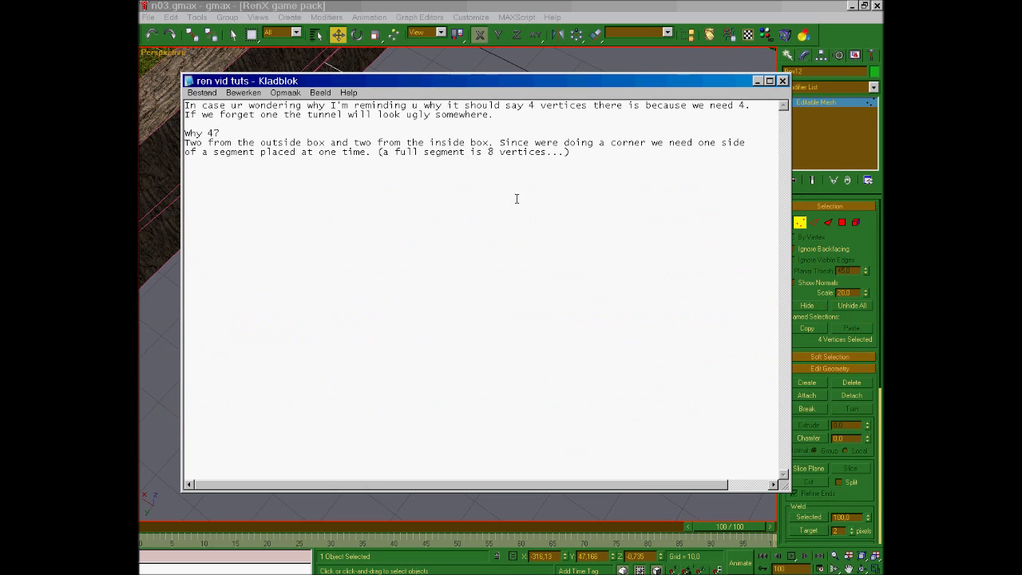
- Replace the whole note with "Hope that helped if u were curious ^^"
{"action": "left_click_drag", "start_coordinate": [585, 151], "coordinate": [172, 112]}
{"action": "key", "text": "Delete"}
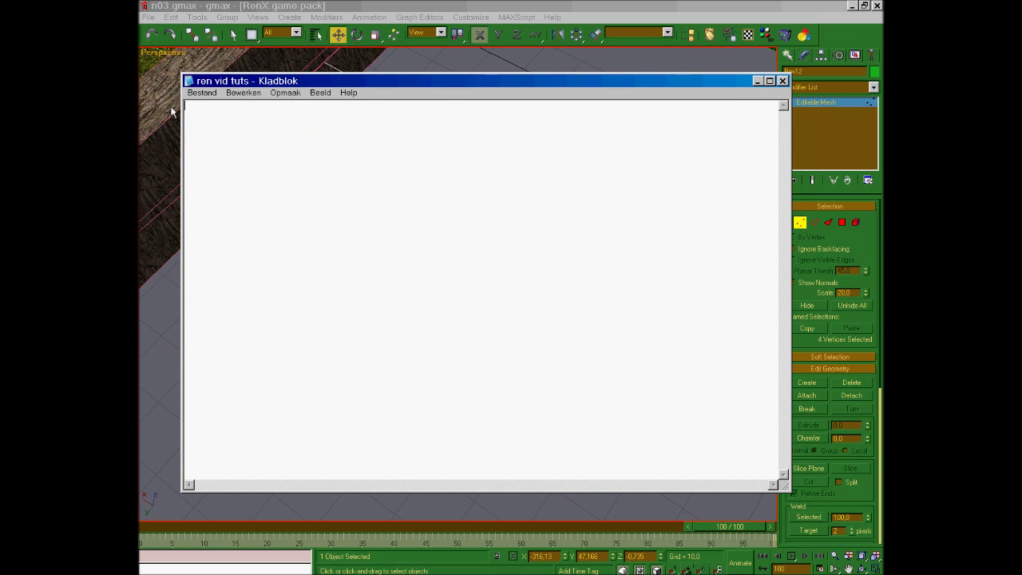
{"action": "type", "text": "Hope that helped if u were curious ^%"}
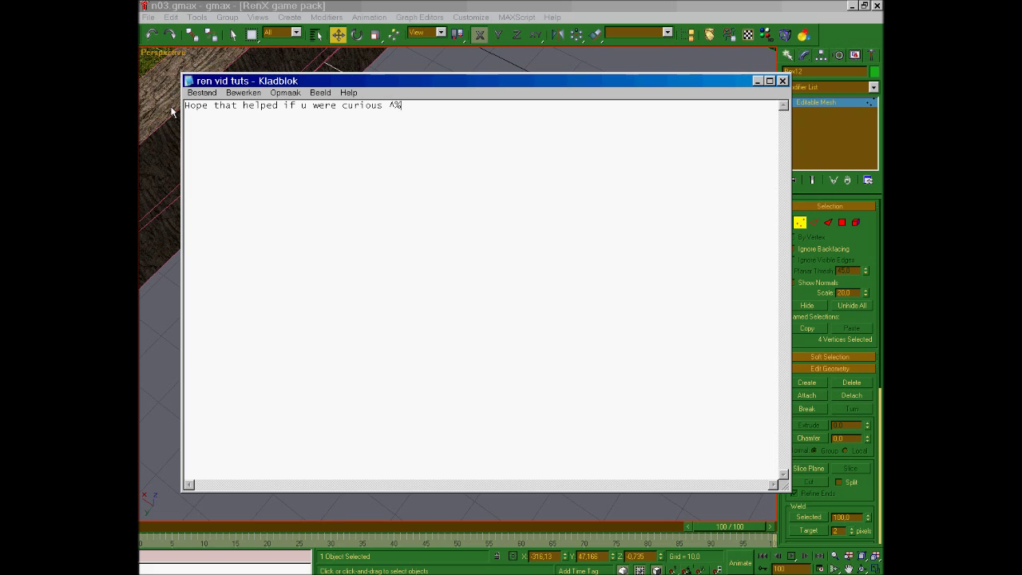
{"action": "type", "text": "^"}
{"action": "key", "text": "BackSpace"}
{"action": "key", "text": "BackSpace"}
{"action": "type", "text": "^"}
- Switch to gmax and move the end ring's four outer-side vertices along X, then along Y, to square off the curved tunnel's end
{"action": "left_click", "coordinate": [254, 4]}
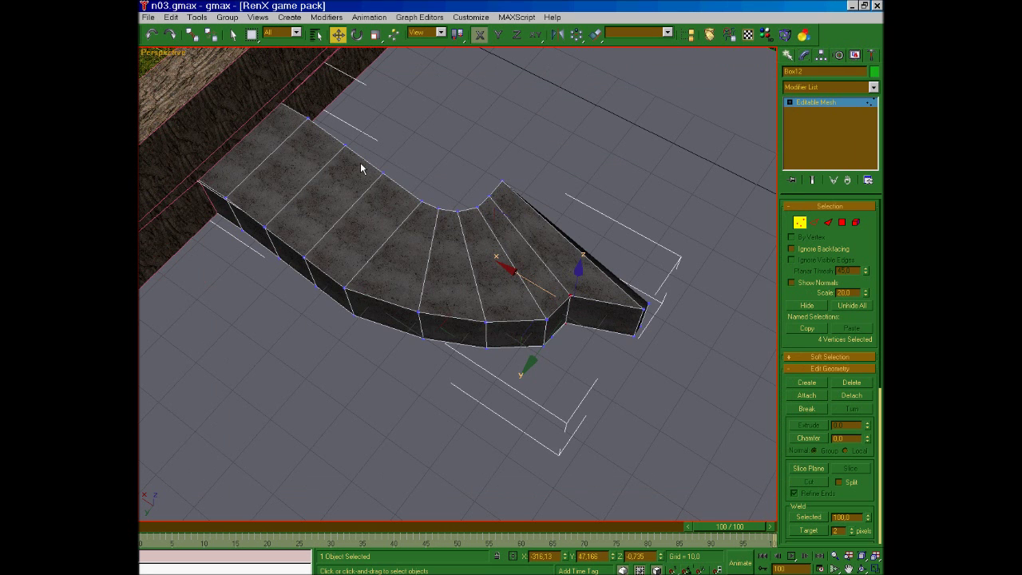
{"action": "left_click", "coordinate": [862, 569]}
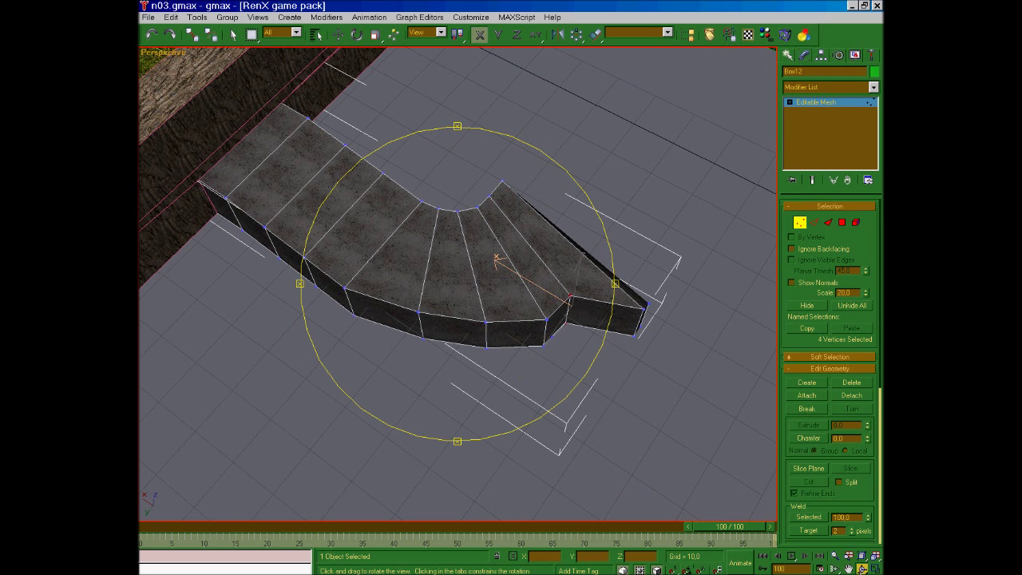
{"action": "left_click_drag", "start_coordinate": [543, 282], "coordinate": [463, 265]}
{"action": "right_click", "coordinate": [463, 264]}
{"action": "left_click_drag", "start_coordinate": [463, 407], "coordinate": [415, 365]}
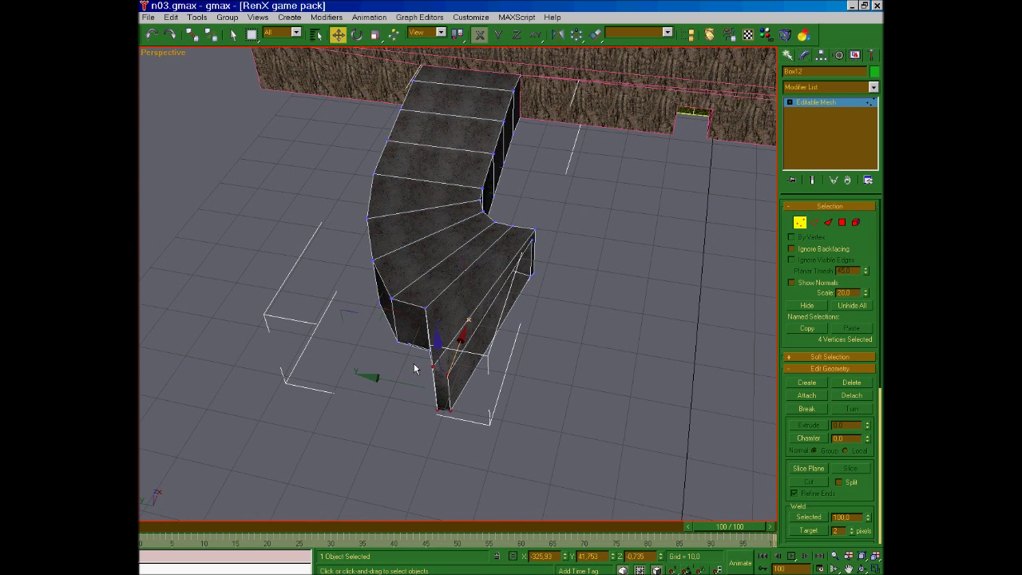
{"action": "left_click_drag", "start_coordinate": [465, 340], "coordinate": [491, 289]}
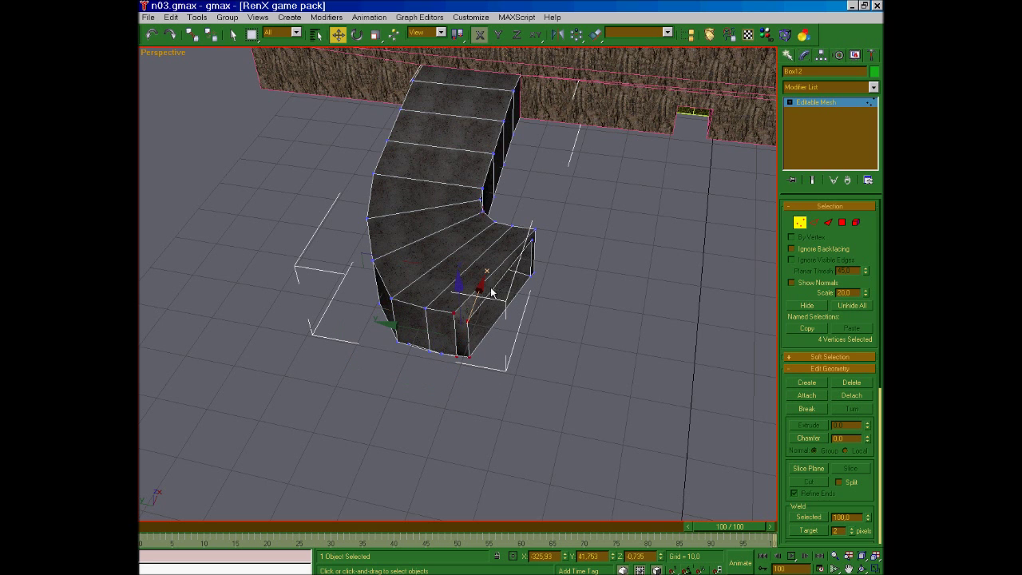
{"action": "middle_click_drag", "start_coordinate": [528, 388], "coordinate": [431, 317], "text": "alt"}
{"action": "left_click_drag", "start_coordinate": [459, 362], "coordinate": [565, 380]}
{"action": "left_click", "coordinate": [862, 568]}
{"action": "left_click_drag", "start_coordinate": [499, 339], "coordinate": [389, 281]}
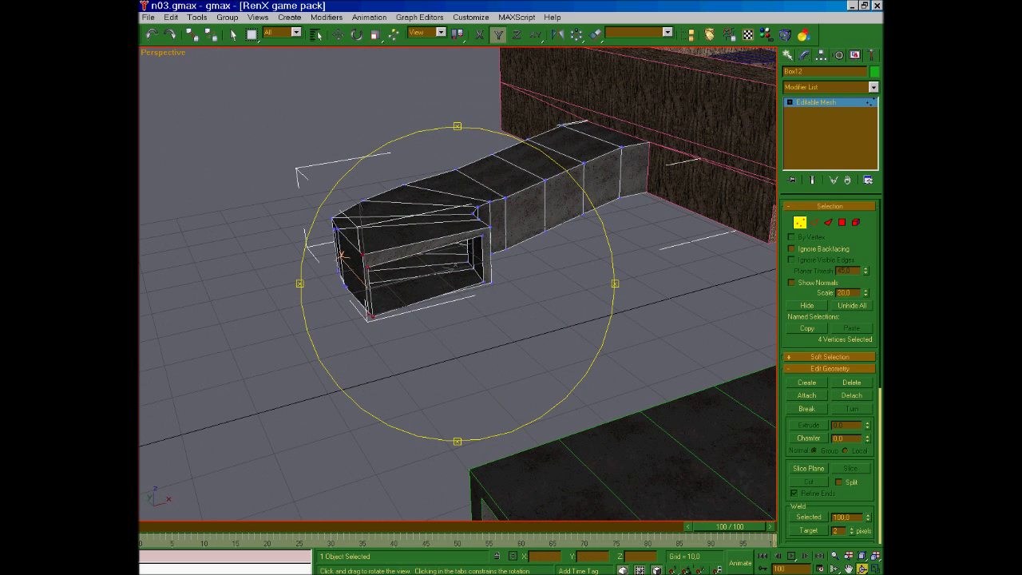
- Switch to the Kladblok note and replace its text with "As for the inner vertice looking weird when ur put em around a corner like this"
{"action": "key", "text": "alt+Tab"}
{"action": "left_click_drag", "start_coordinate": [438, 105], "coordinate": [239, 105]}
{"action": "key", "text": "ctrl+a"}
{"action": "type", "text": "As for the inner vet"}
{"action": "key", "text": "BackSpace"}
{"action": "key", "text": "BackSpace"}
{"action": "type", "text": "er"}
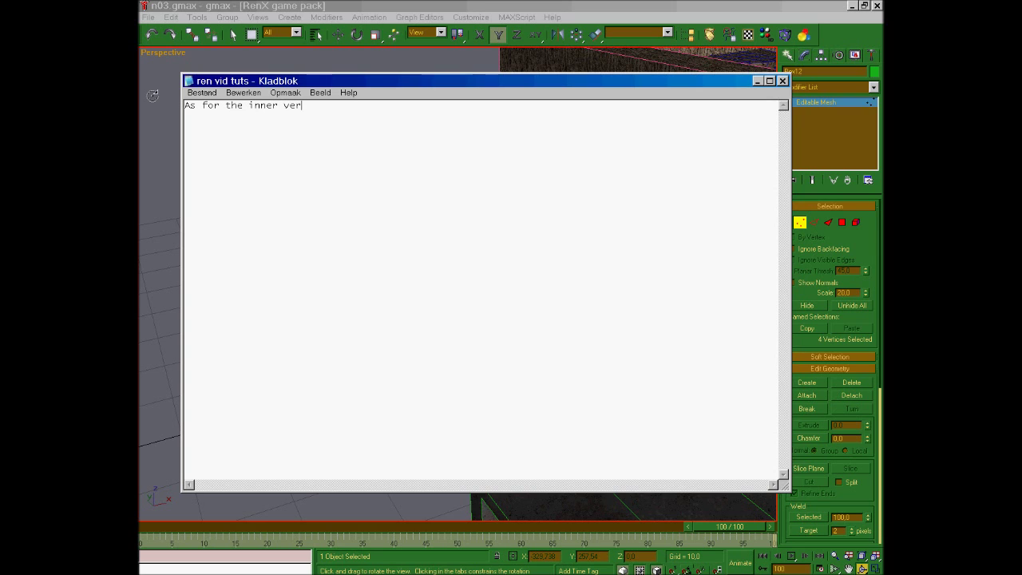
{"action": "type", "text": "tice looking weird when ur put em around a corner look"}
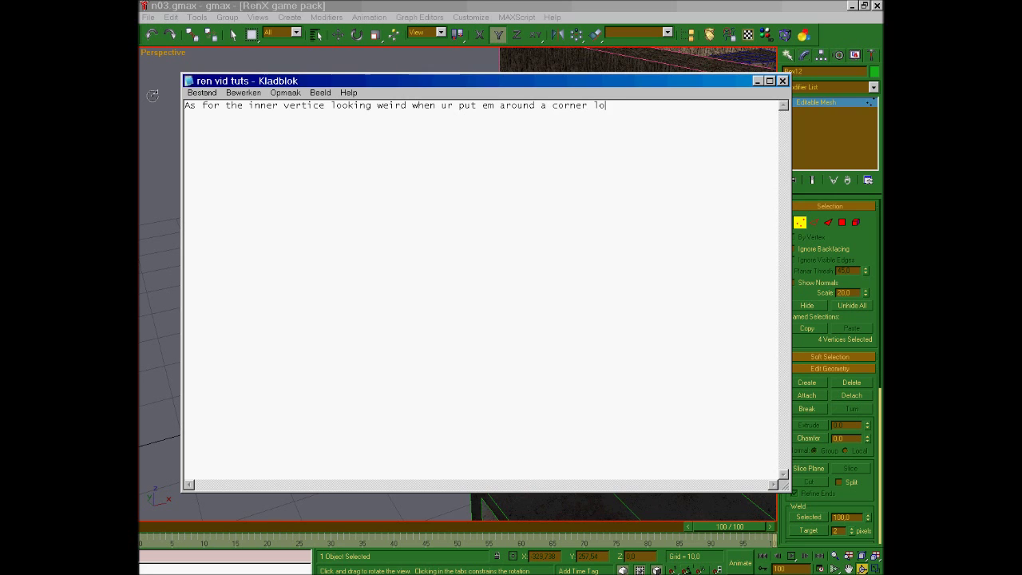
{"action": "key", "text": "BackSpace"}
{"action": "key", "text": "BackSpace"}
{"action": "type", "text": "ike this"}
- Insert "( the ones at the end of the tunnel)" after "weird", correct "ur" to "u", and start a new line at "corner"
{"action": "left_click", "coordinate": [325, 105]}
{"action": "type", "text": "( the one at the end of the tunnel)"}
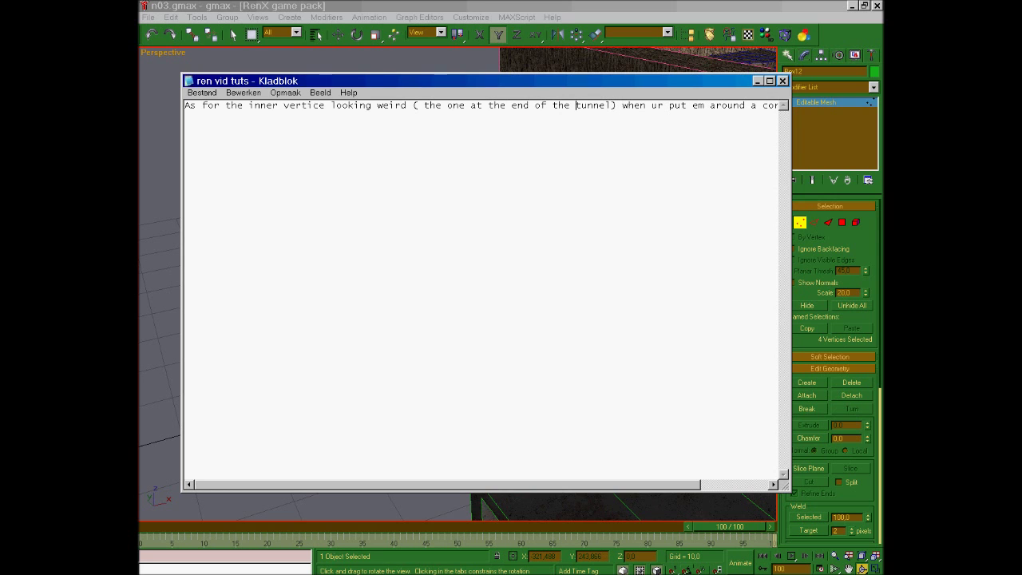
{"action": "type", "text": " s"}
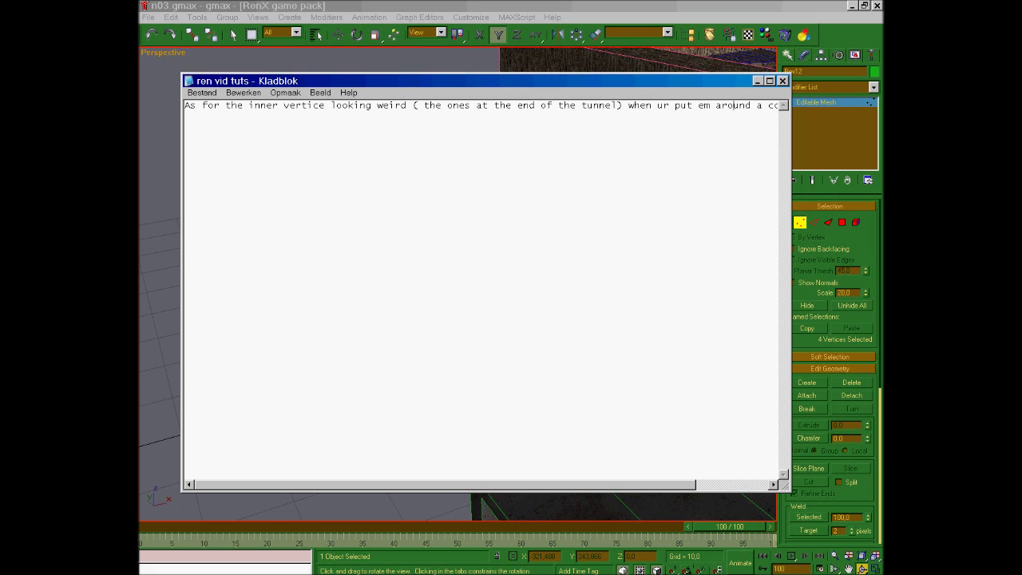
{"action": "key", "text": "BackSpace"}
{"action": "left_click", "coordinate": [751, 105]}
{"action": "key", "text": "Return"}
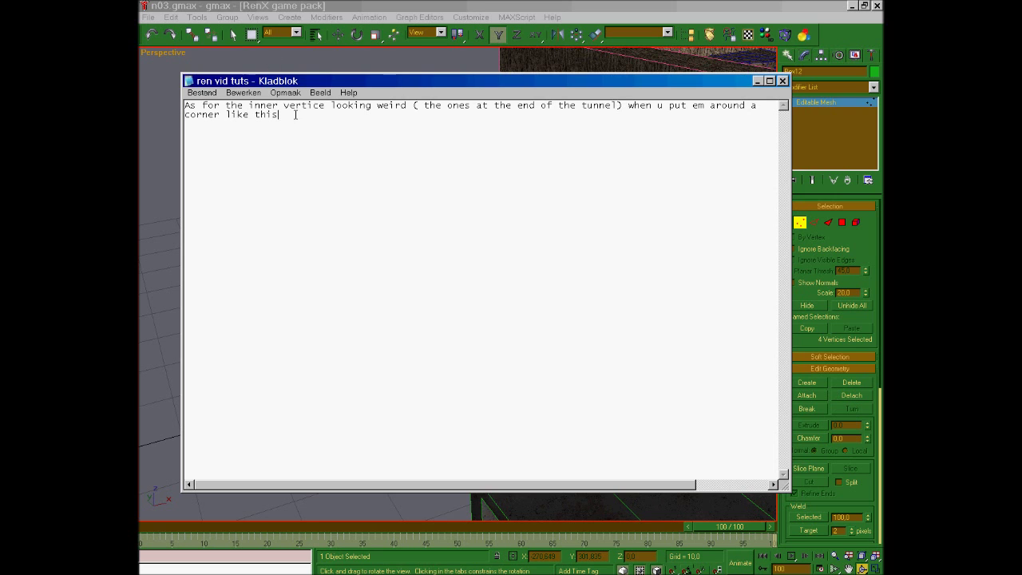
- Continue the note with ", dont worry. I'm welding these two tunnels together soon. Afterwards"
{"action": "type", "text": ", dont woor"}
{"action": "type", "text": "rr"}
{"action": "type", "text": "'m welding"}
{"action": "type", "text": " th"}
{"action": "type", "text": "ese two tu"}
{"action": "type", "text": "nne"}
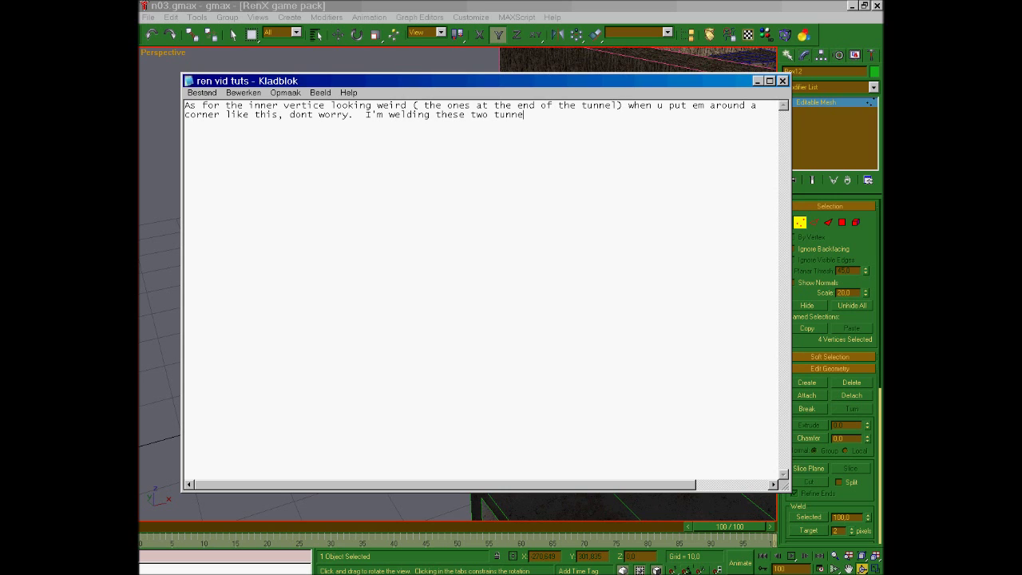
{"action": "type", "text": "ls together soon. Afterwards"}
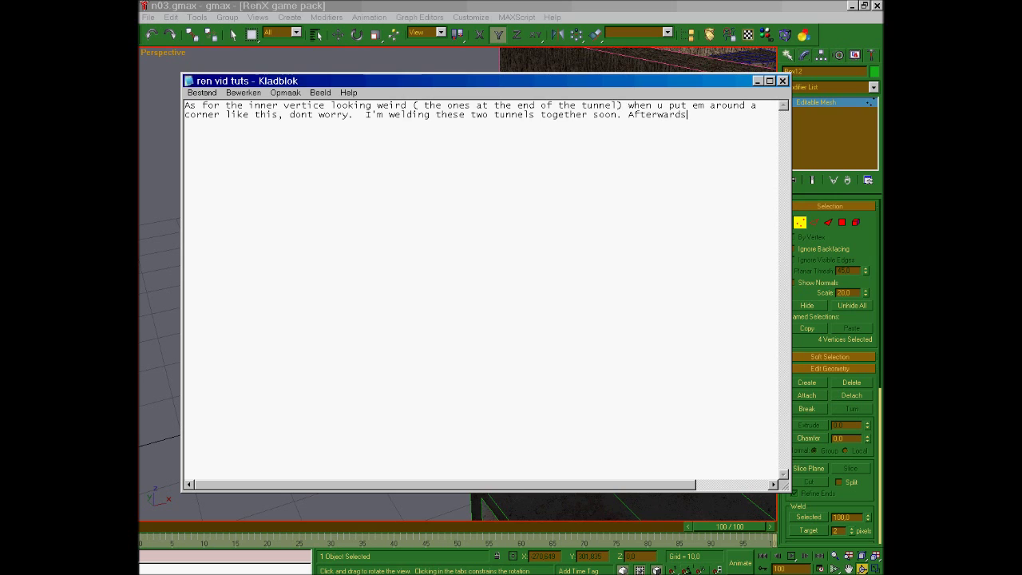
- Finish the note with "it will be gone." and break the line before "gone."
{"action": "key", "text": "BackSpace"}
{"action": "key", "text": "BackSpace"}
{"action": "key", "text": "BackSpace"}
{"action": "type", "text": "it will be gone"}
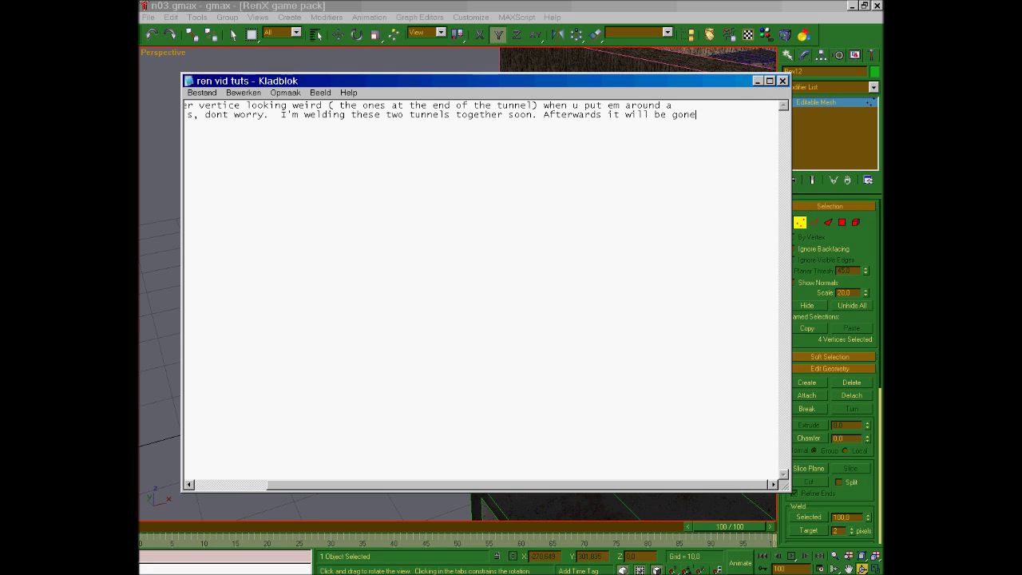
{"action": "key", "text": "Left"}
{"action": "key", "text": "Left"}
{"action": "key", "text": "Left"}
{"action": "key", "text": "Left"}
{"action": "key", "text": "Return"}
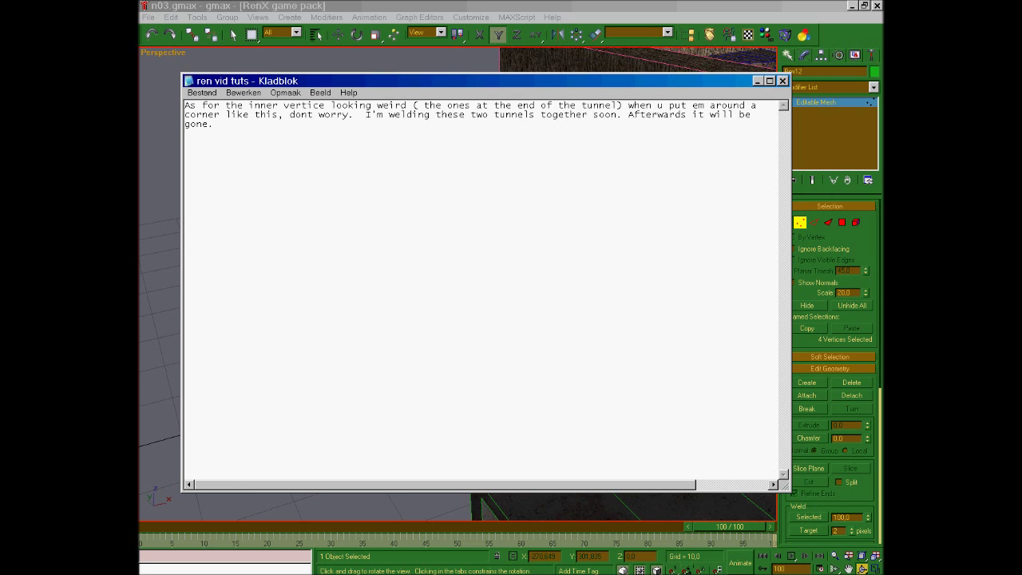
- Clear all text from the note and switch back to gmax
{"action": "left_click_drag", "start_coordinate": [243, 130], "coordinate": [174, 106]}
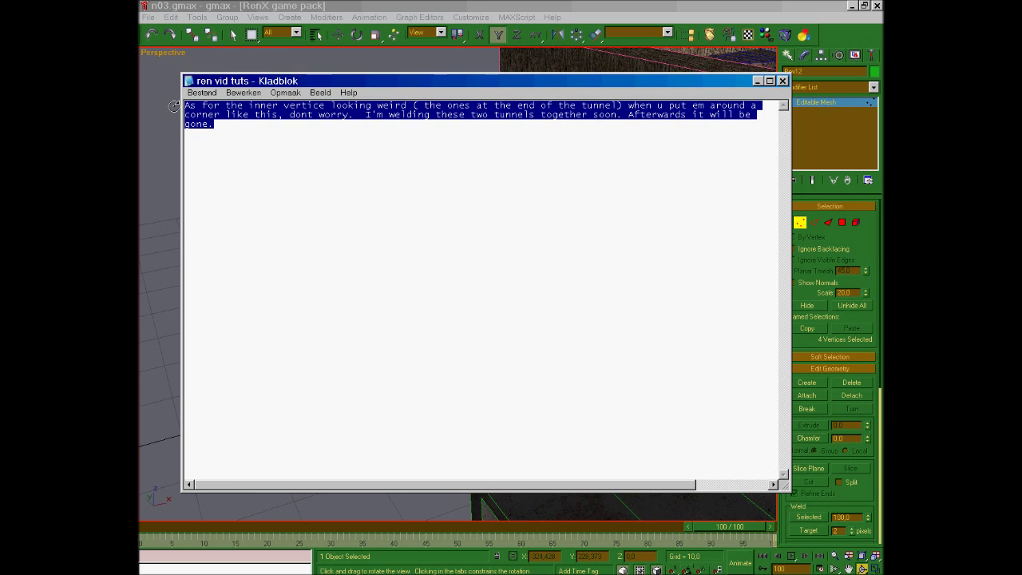
{"action": "key", "text": "Delete"}
{"action": "left_click", "coordinate": [281, 8]}
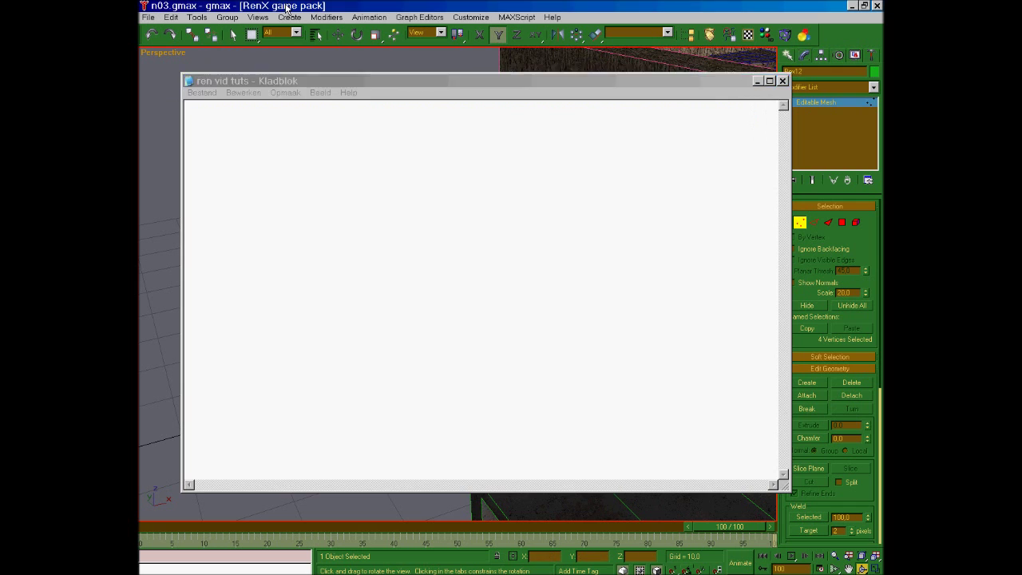
- Select the inner box's two outer-side vertices at the tunnel's end, save the scene, and move them inside the opening in the XY plane
{"action": "key", "text": "w"}
{"action": "left_click_drag", "start_coordinate": [386, 340], "coordinate": [372, 271]}
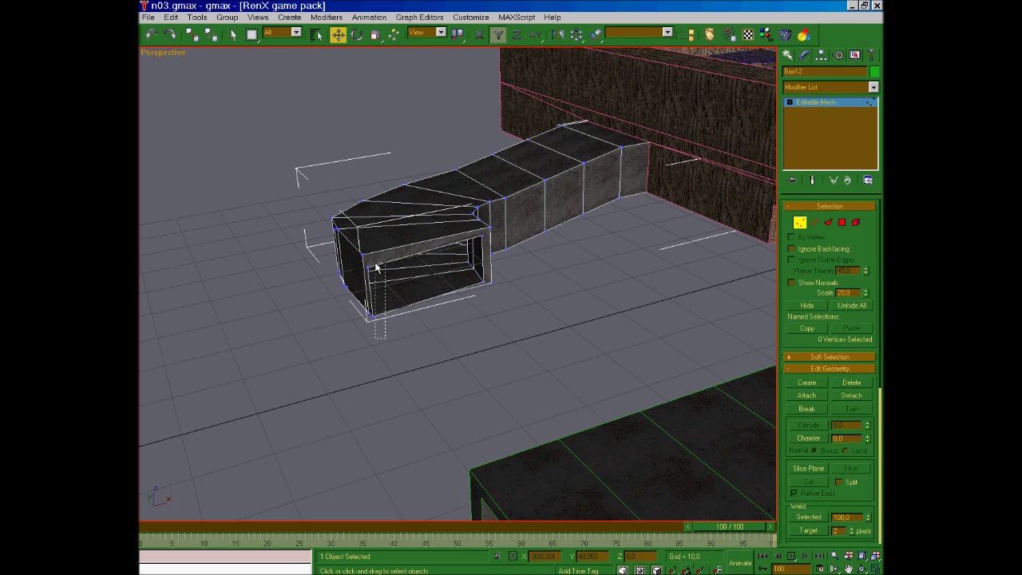
{"action": "left_click", "coordinate": [370, 269]}
{"action": "left_click", "coordinate": [372, 316], "text": "ctrl"}
{"action": "key", "text": "ctrl+s"}
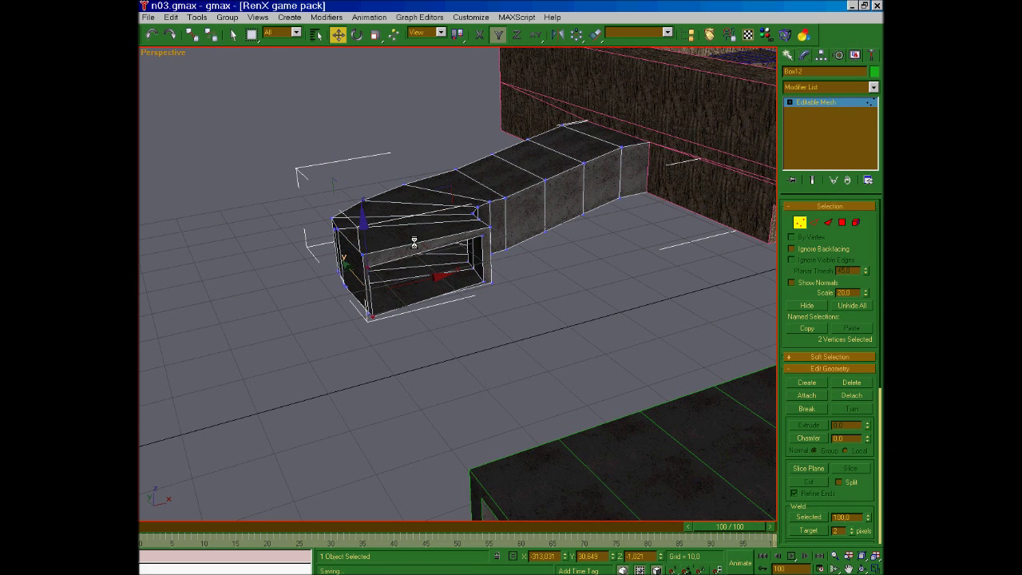
{"action": "key", "text": "F8"}
{"action": "left_click_drag", "start_coordinate": [414, 243], "coordinate": [422, 236]}
- Move the inner box's two vertices on the opposite side of the end opening along Y by about -0.8
{"action": "left_click", "coordinate": [523, 293]}
{"action": "left_click", "coordinate": [479, 239]}
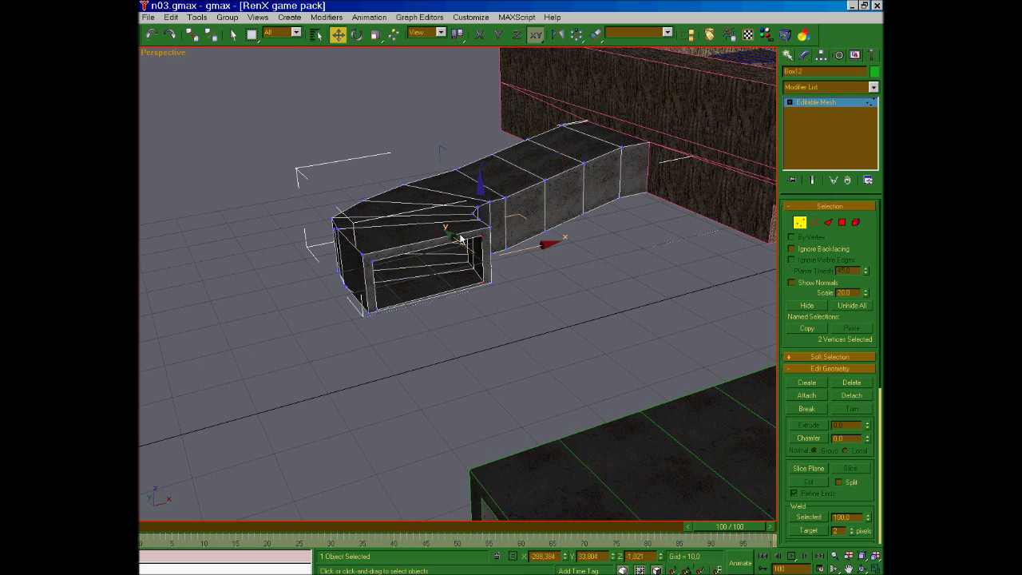
{"action": "key", "text": "F6"}
{"action": "left_click_drag", "start_coordinate": [452, 233], "coordinate": [454, 234]}
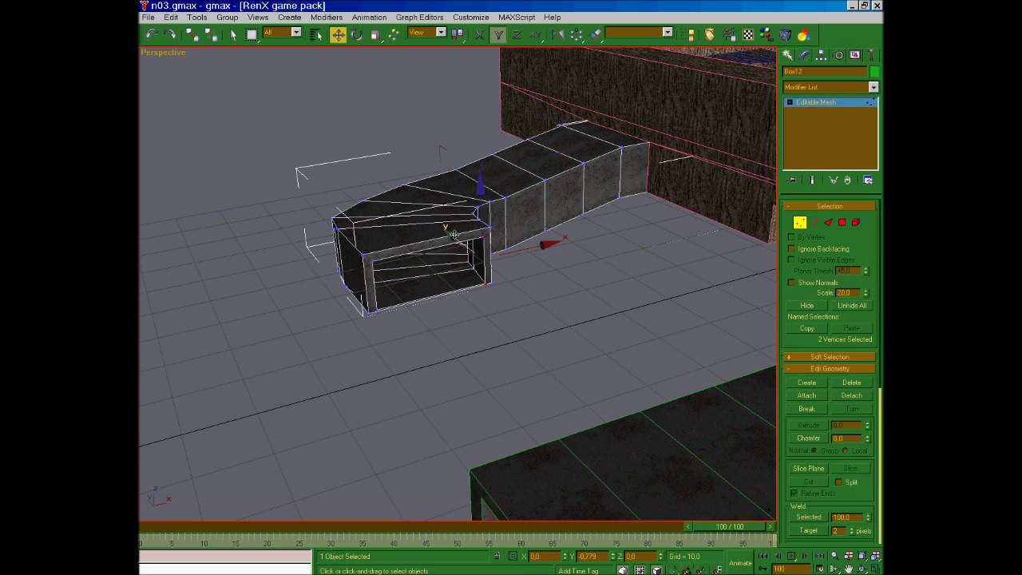
{"action": "left_click", "coordinate": [542, 313]}
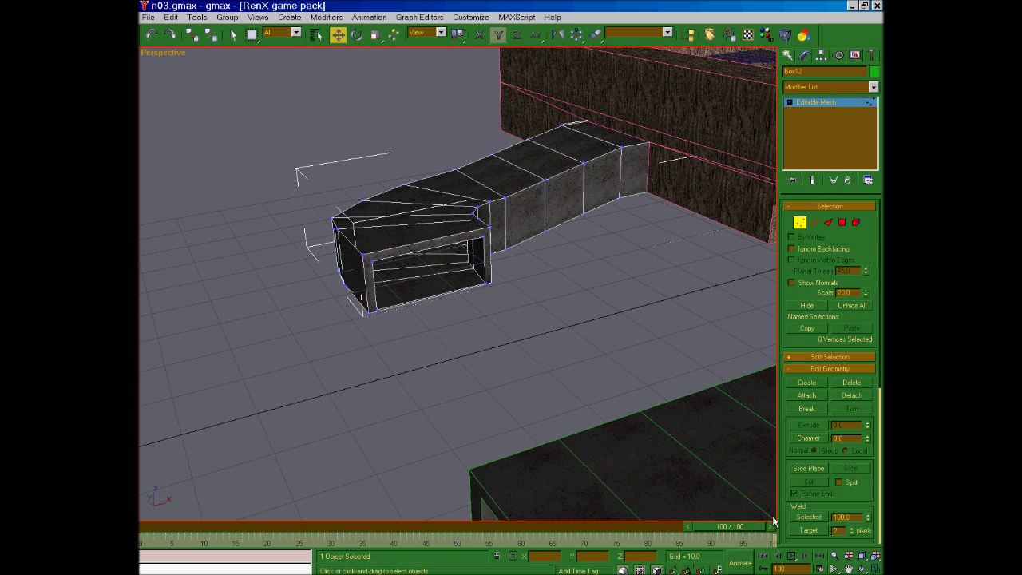
- Select all eight vertices of the end ring and move them about -16 along Y to lengthen the tunnel's last segment
{"action": "left_click", "coordinate": [863, 568]}
{"action": "left_click_drag", "start_coordinate": [484, 315], "coordinate": [555, 365]}
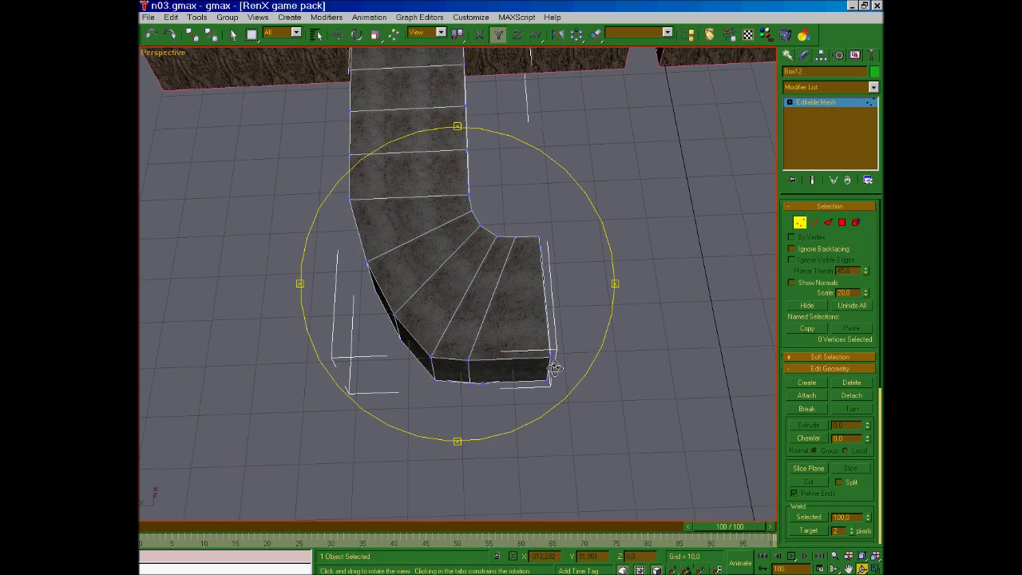
{"action": "key", "text": "w"}
{"action": "left_click_drag", "start_coordinate": [617, 429], "coordinate": [532, 213]}
{"action": "left_click_drag", "start_coordinate": [499, 309], "coordinate": [579, 310]}
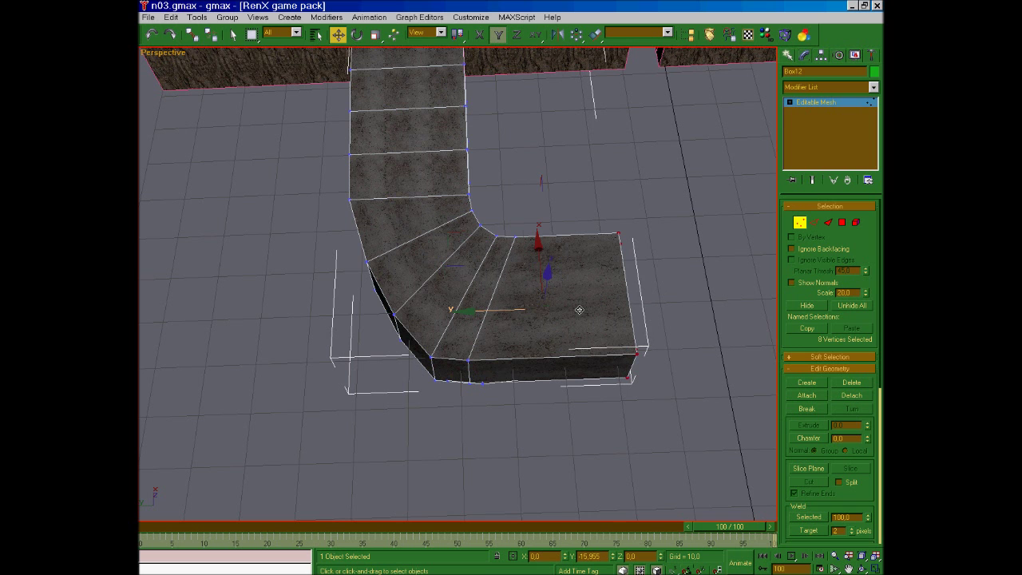
{"action": "left_click", "coordinate": [717, 352]}
- Bring the neighbouring straight tunnel into view, leave vertex editing of the curved tunnel, and switch to the Kladblok note
{"action": "left_click", "coordinate": [848, 568]}
{"action": "left_click_drag", "start_coordinate": [714, 343], "coordinate": [593, 265]}
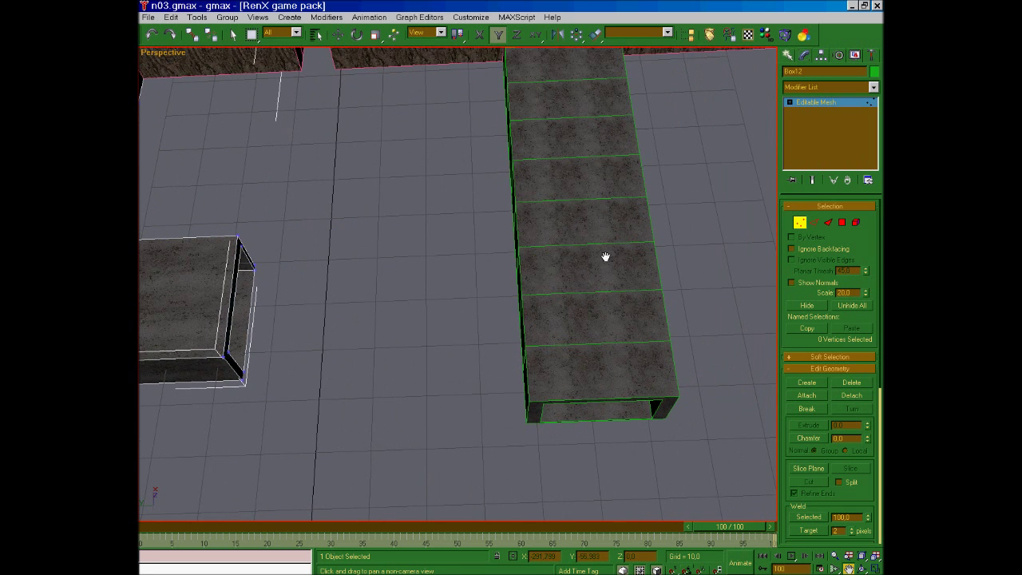
{"action": "left_click", "coordinate": [801, 224]}
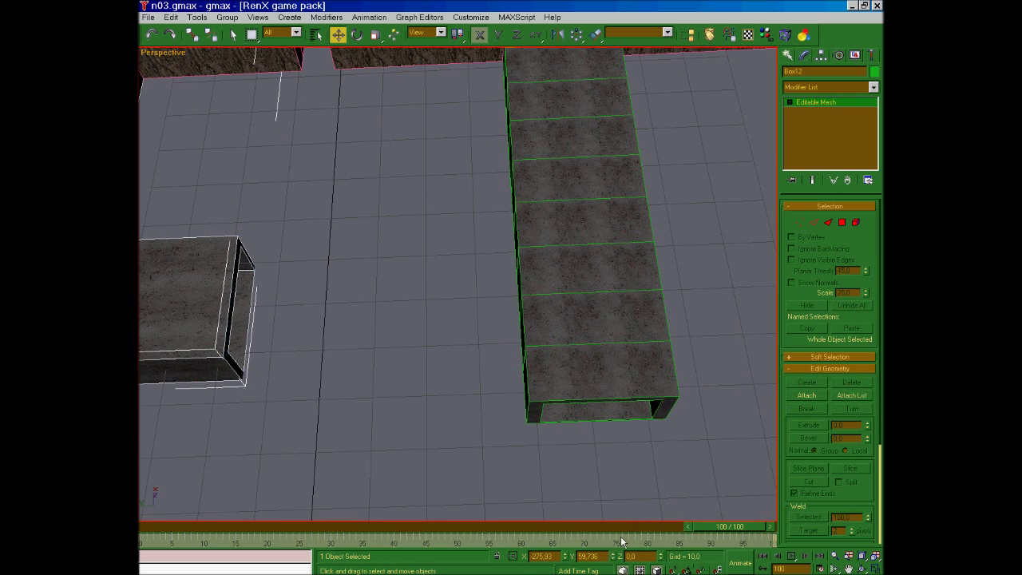
{"action": "key", "text": "alt+Tab"}
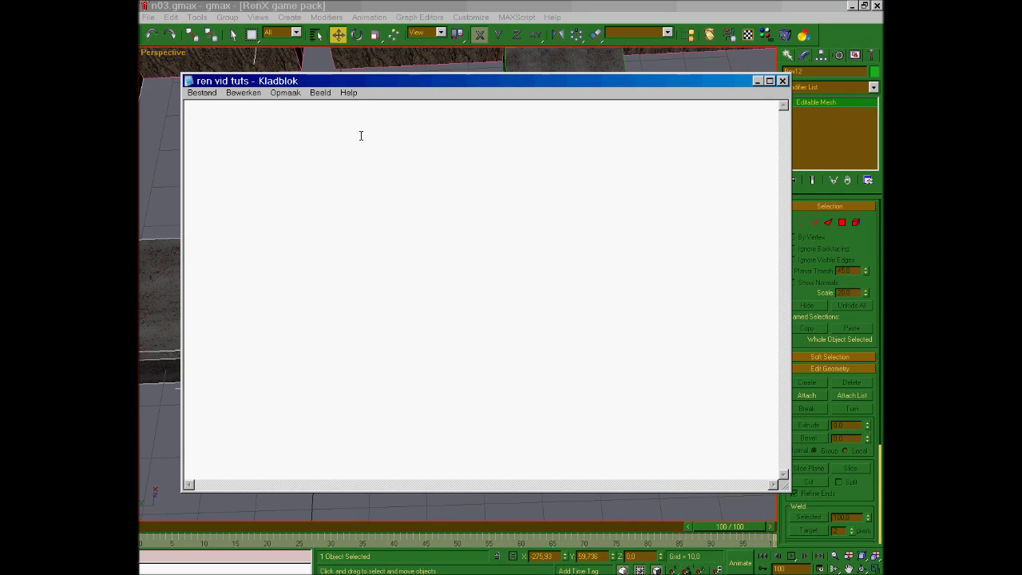
- Write the note "That's 1. Now the second.", clear it, and switch back to gmax
{"action": "type", "text": "That's l."}
{"action": "key", "text": "Return"}
{"action": "type", "text": "Now"}
{"action": "key", "text": "ctrl+a"}
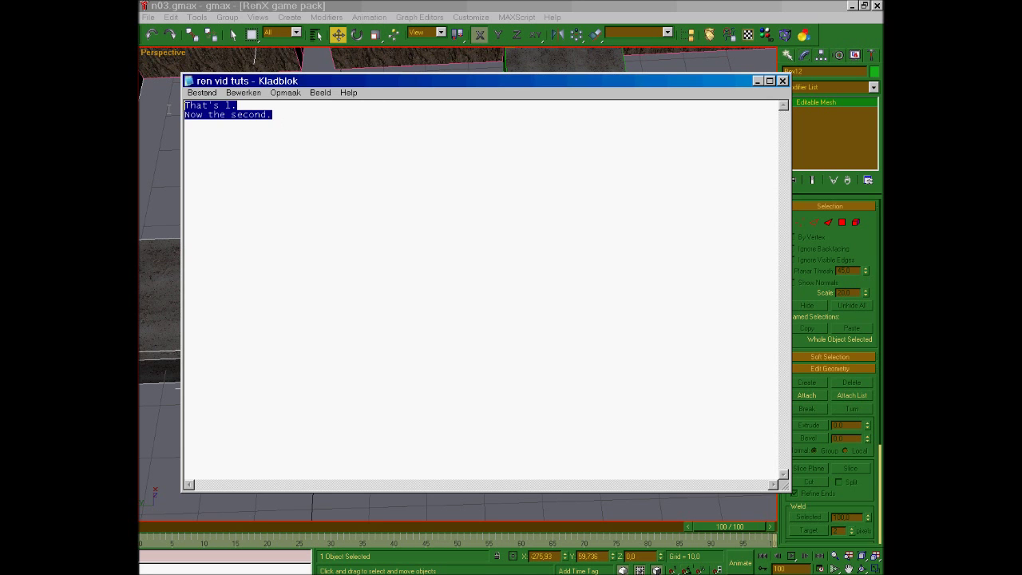
{"action": "key", "text": "Delete"}
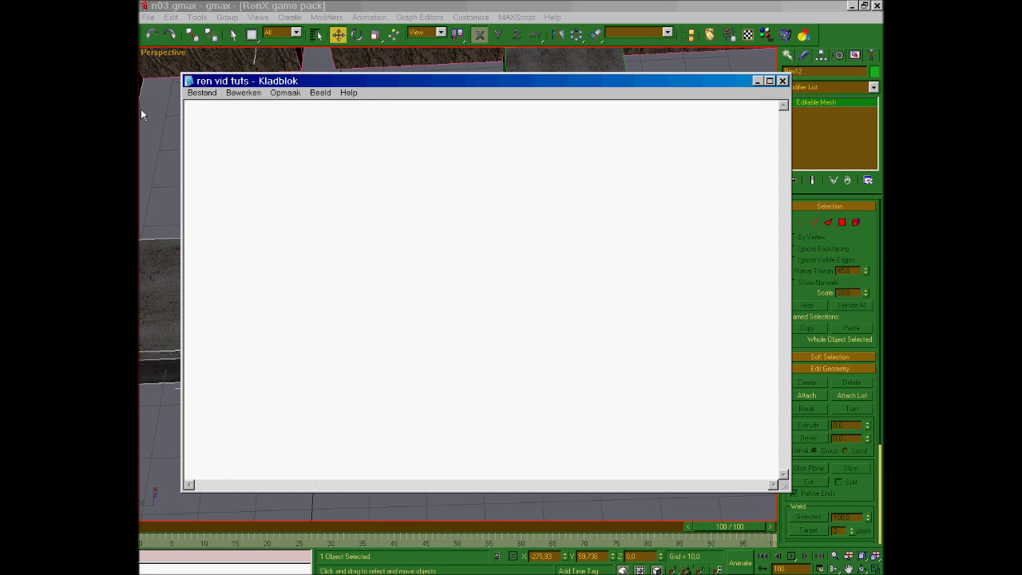
{"action": "left_click", "coordinate": [301, 10]}
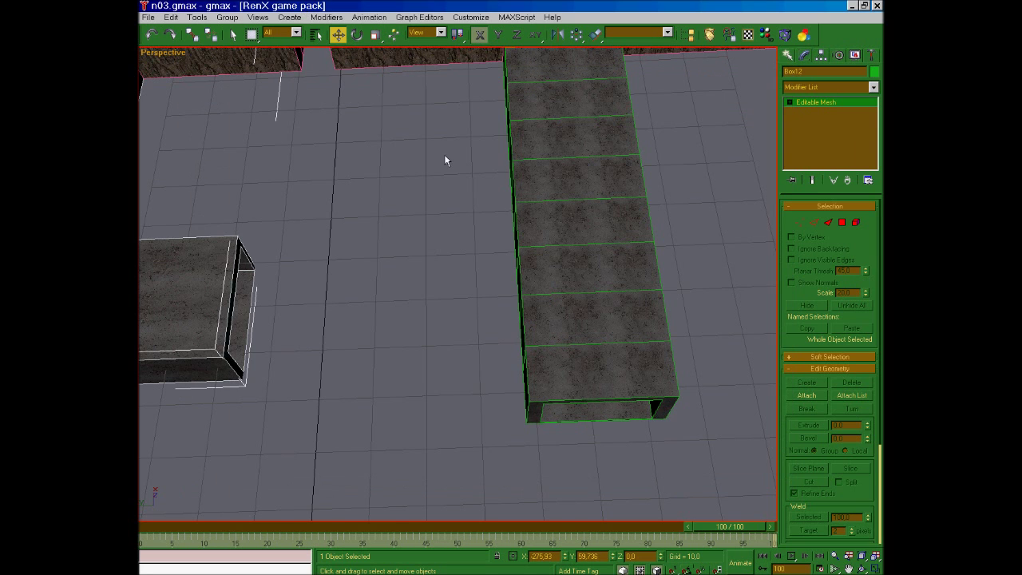
- Convert the straight textured tunnel to an Editable Mesh and start editing its vertices
{"action": "left_click", "coordinate": [640, 316]}
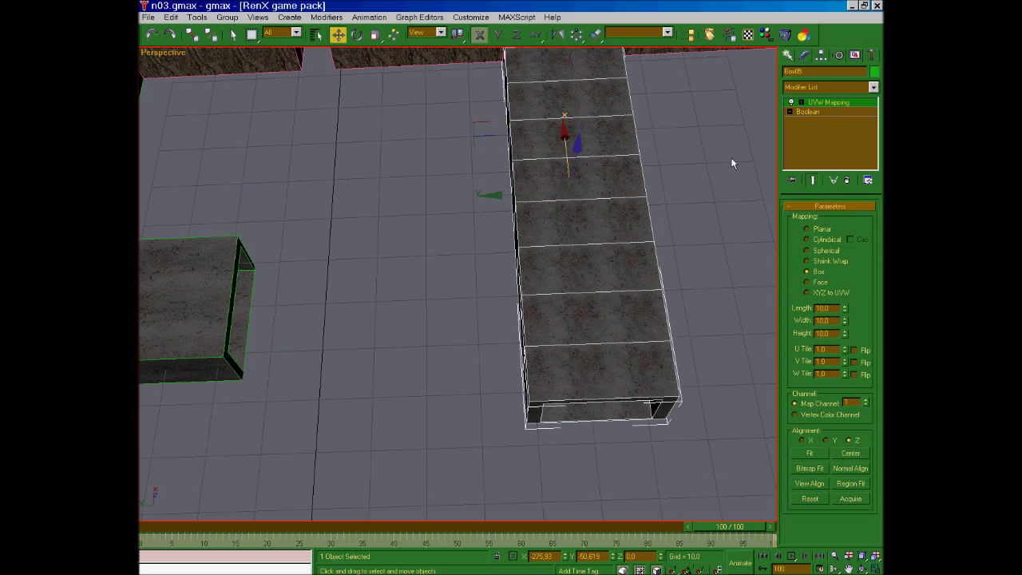
{"action": "right_click", "coordinate": [589, 137]}
{"action": "mouse_move", "coordinate": [634, 228]}
{"action": "left_click", "coordinate": [712, 232]}
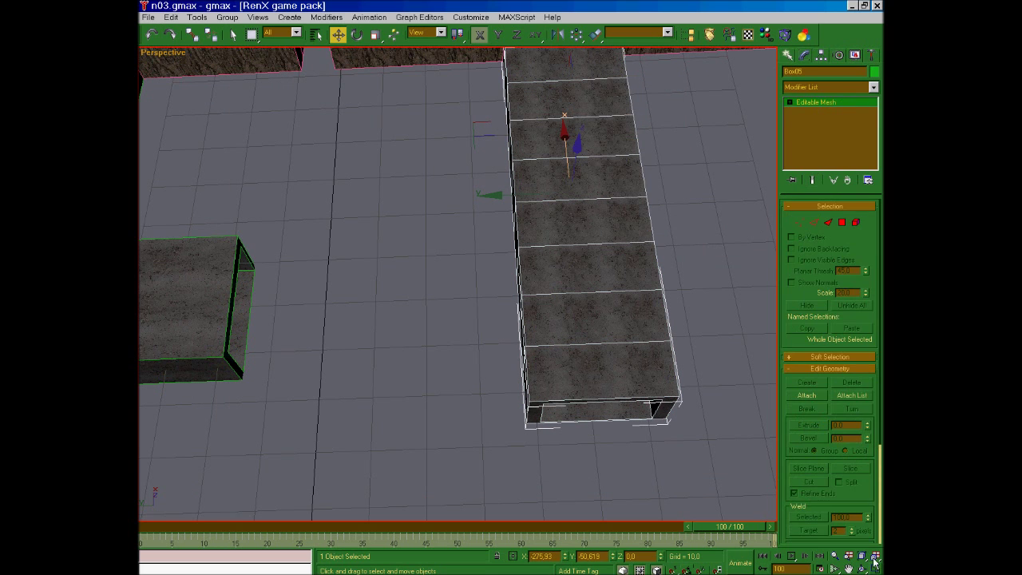
{"action": "left_click", "coordinate": [848, 569]}
{"action": "left_click_drag", "start_coordinate": [424, 139], "coordinate": [452, 245]}
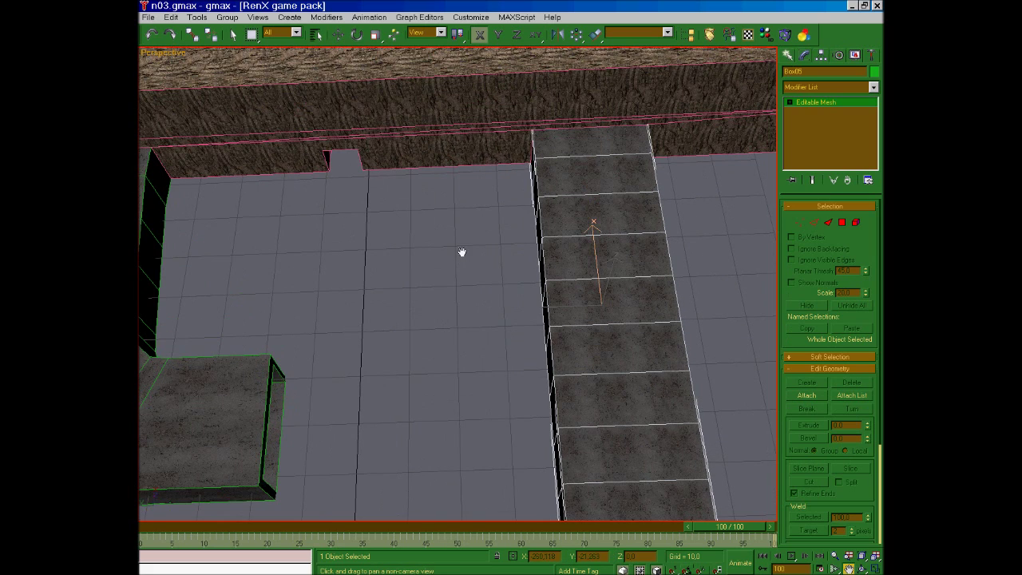
{"action": "left_click", "coordinate": [801, 222]}
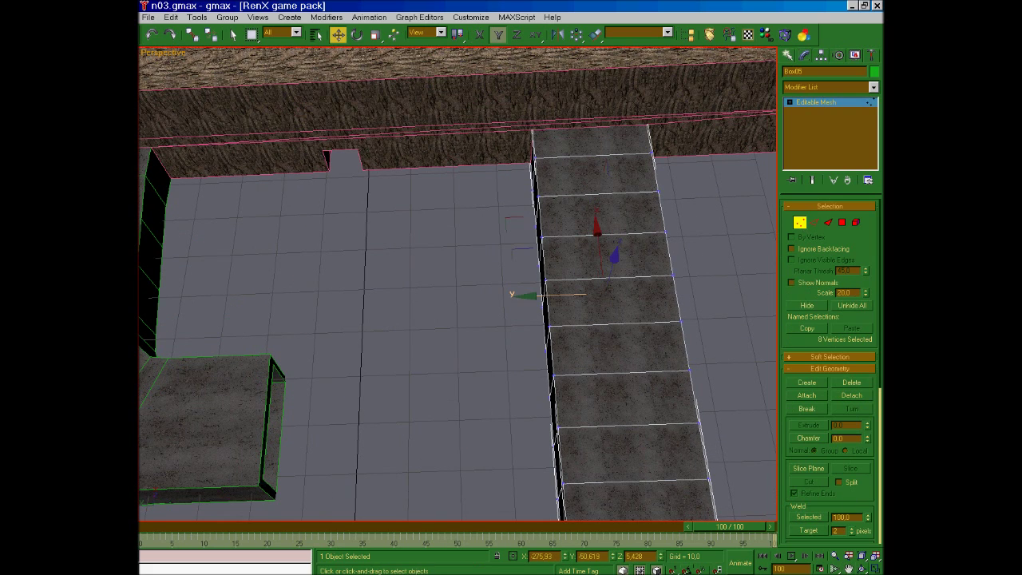
- Select the straight tunnel's 64 vertices beyond the segment nearest the wall and lower them along Z to about 4.1
{"action": "left_click", "coordinate": [862, 569]}
{"action": "left_click_drag", "start_coordinate": [593, 319], "coordinate": [476, 234]}
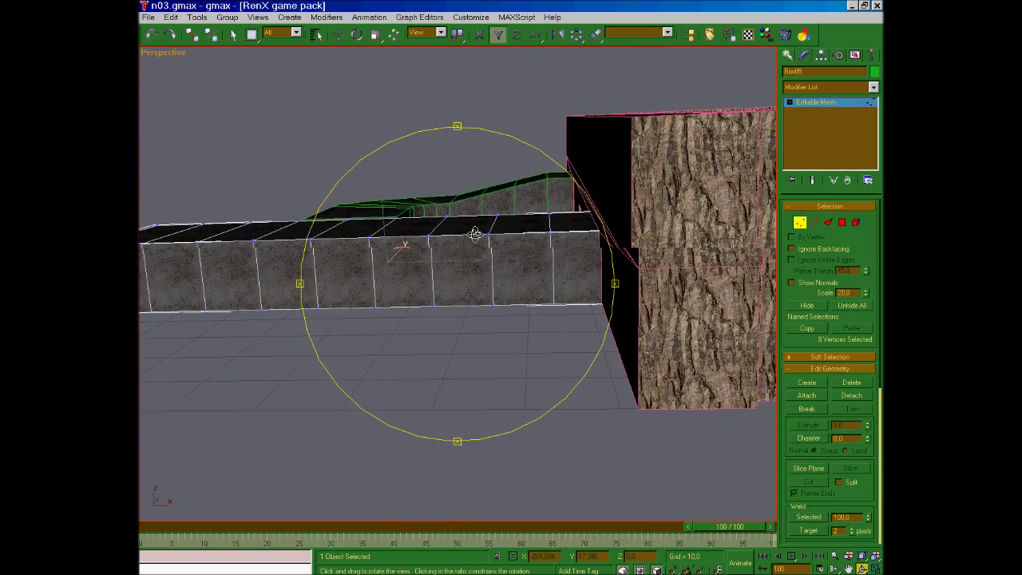
{"action": "left_click_drag", "start_coordinate": [514, 317], "coordinate": [511, 309]}
{"action": "left_click", "coordinate": [848, 569]}
{"action": "left_click_drag", "start_coordinate": [505, 396], "coordinate": [591, 394]}
{"action": "key", "text": "w"}
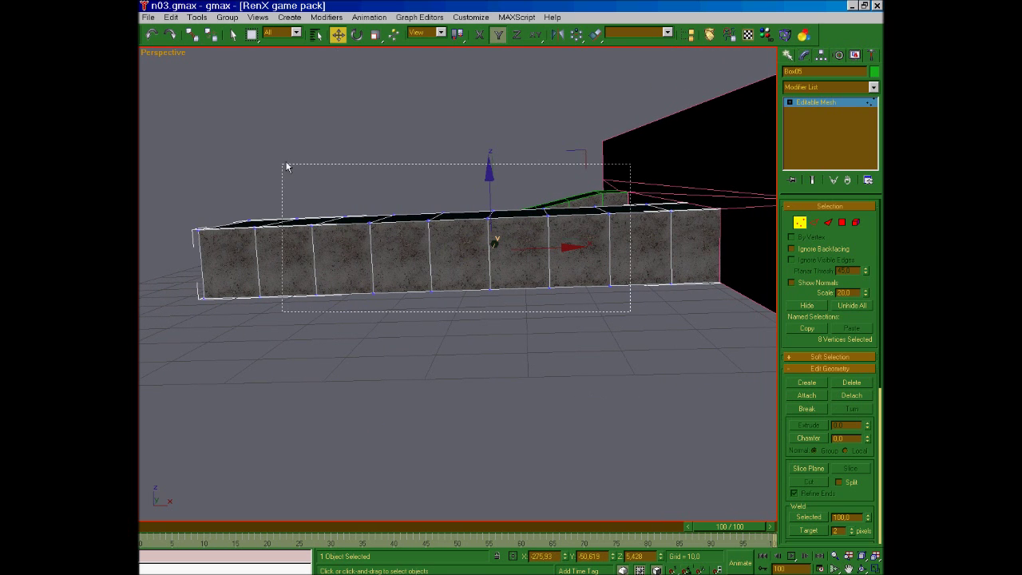
{"action": "key", "text": "ctrl+a"}
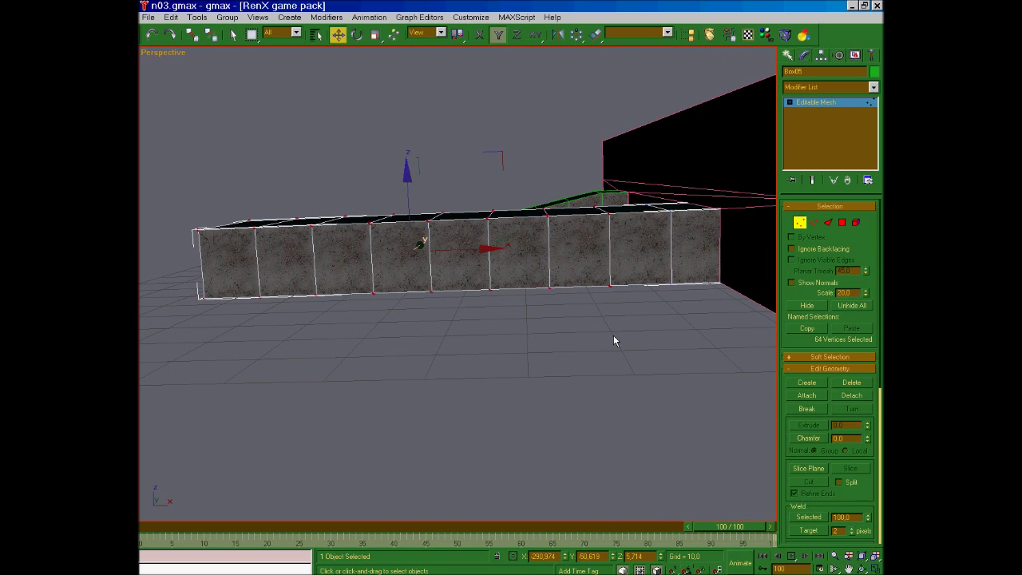
{"action": "left_click", "coordinate": [861, 568]}
{"action": "left_click_drag", "start_coordinate": [495, 298], "coordinate": [486, 297]}
{"action": "key", "text": "w"}
{"action": "left_click_drag", "start_coordinate": [618, 327], "coordinate": [188, 171]}
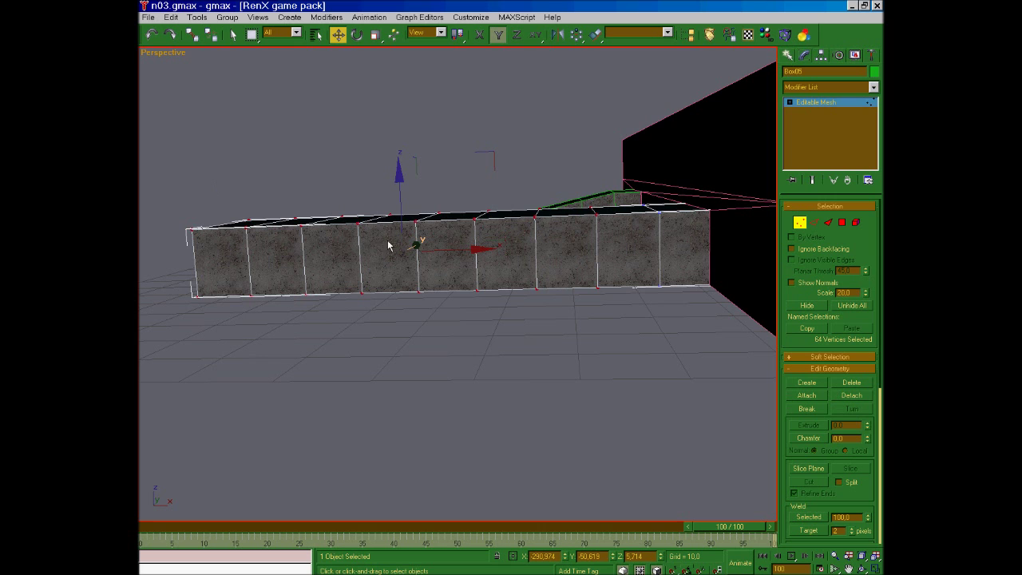
{"action": "left_click_drag", "start_coordinate": [400, 189], "coordinate": [400, 190]}
- Select the 56 vertices beyond the next ring of the straight tunnel and lower them along Z to about 2.1
{"action": "left_click_drag", "start_coordinate": [575, 374], "coordinate": [499, 306]}
{"action": "left_click_drag", "start_coordinate": [540, 355], "coordinate": [177, 185]}
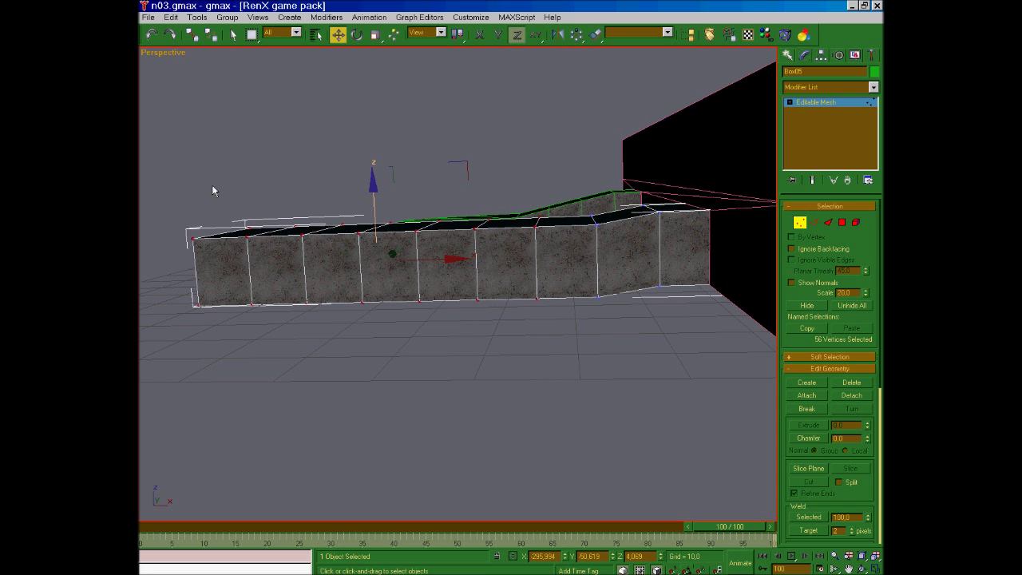
{"action": "left_click_drag", "start_coordinate": [373, 185], "coordinate": [375, 198]}
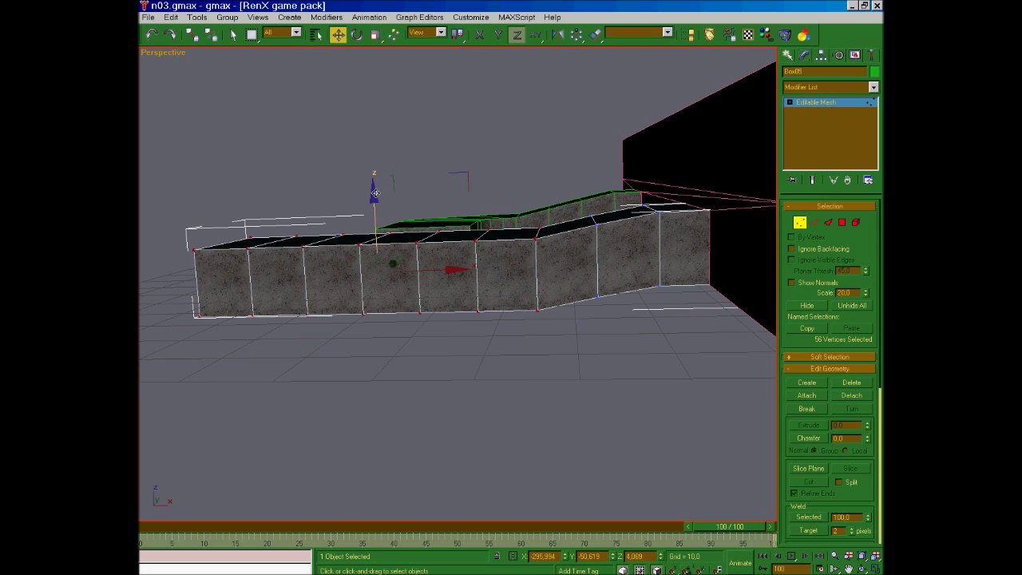
- Select the outermost 48 vertices of the straight tunnel, lower them along Z to about 0.2, and clear the selection
{"action": "left_click_drag", "start_coordinate": [500, 357], "coordinate": [180, 189]}
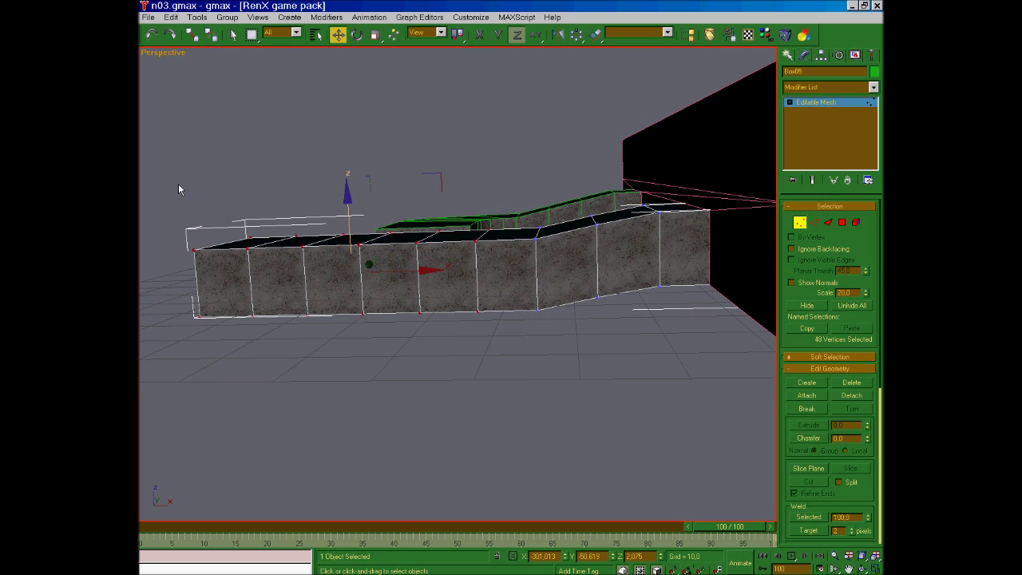
{"action": "left_click_drag", "start_coordinate": [347, 196], "coordinate": [348, 207]}
{"action": "left_click", "coordinate": [863, 568]}
{"action": "left_click_drag", "start_coordinate": [415, 311], "coordinate": [525, 326]}
{"action": "key", "text": "w"}
{"action": "left_click", "coordinate": [524, 336]}
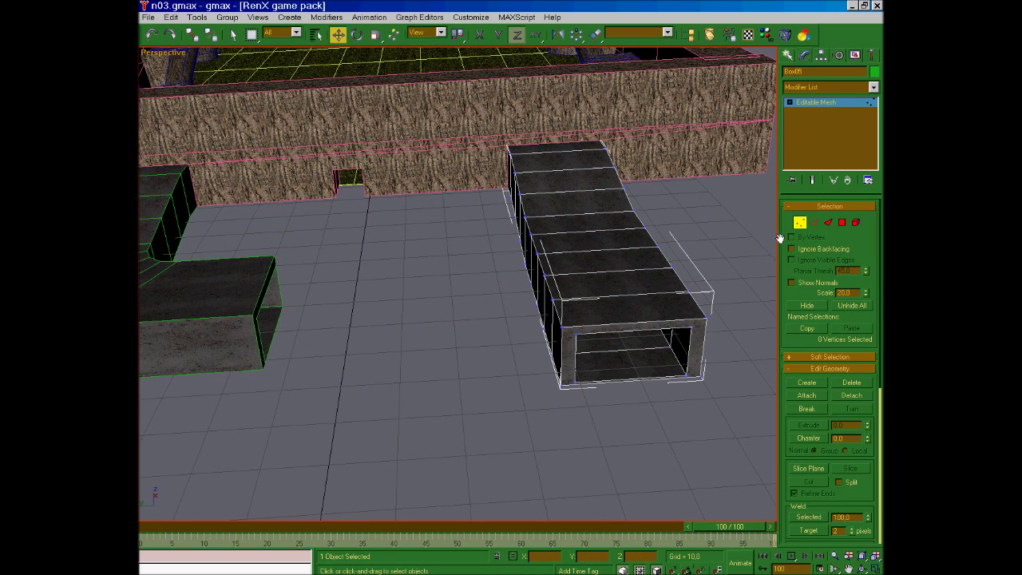
- Leave vertex editing, write a Kladblok note about making sure both tunnels are equally deep and adjusting if not, and return to gmax
{"action": "left_click", "coordinate": [800, 224]}
{"action": "key", "text": "alt+Tab"}
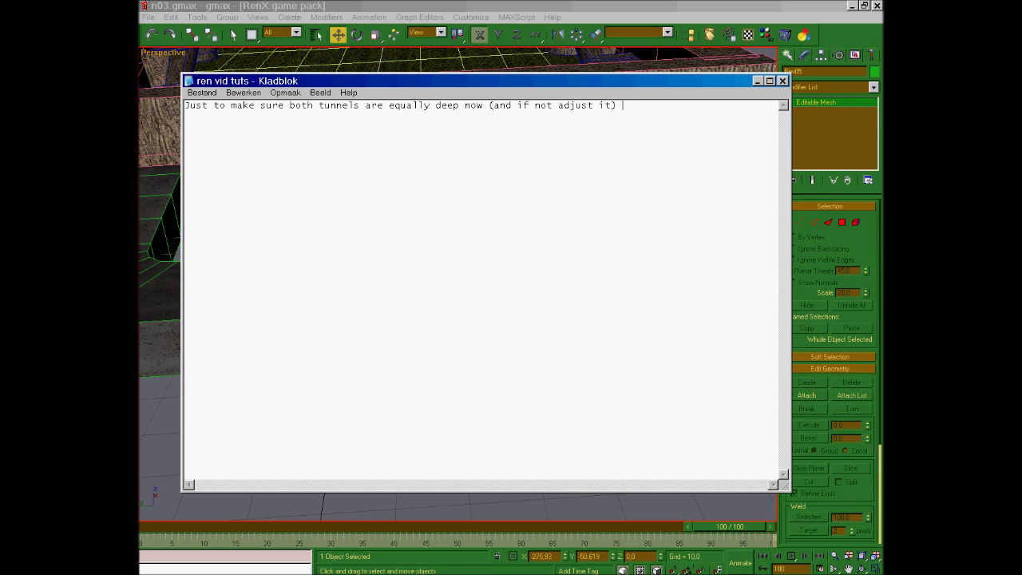
{"action": "left_click", "coordinate": [398, 10]}
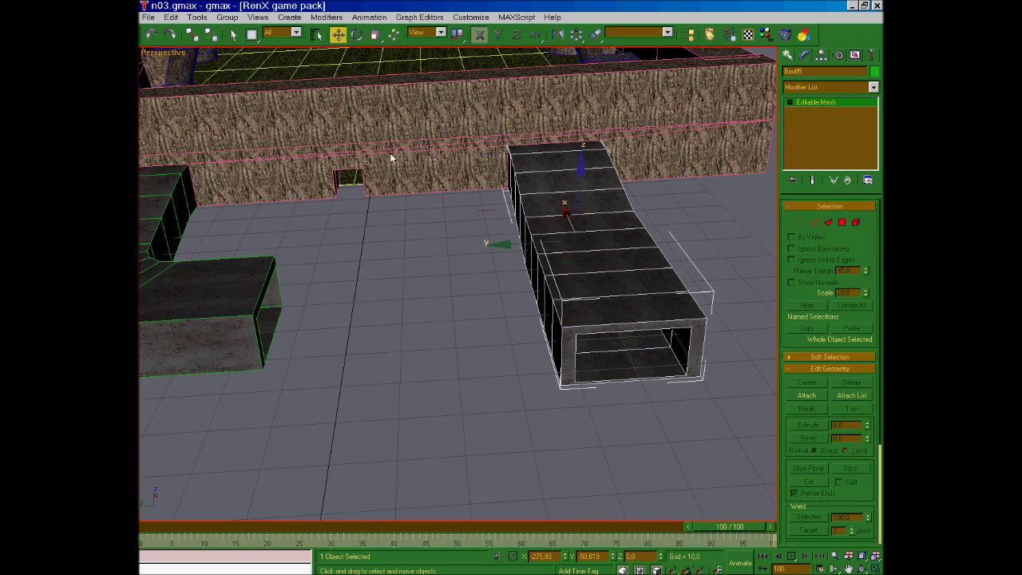
- Check the Z coordinate of the lower corner vertex at the curved tunnel's open end, and leave vertex editing
{"action": "left_click", "coordinate": [424, 313]}
{"action": "left_click", "coordinate": [251, 295]}
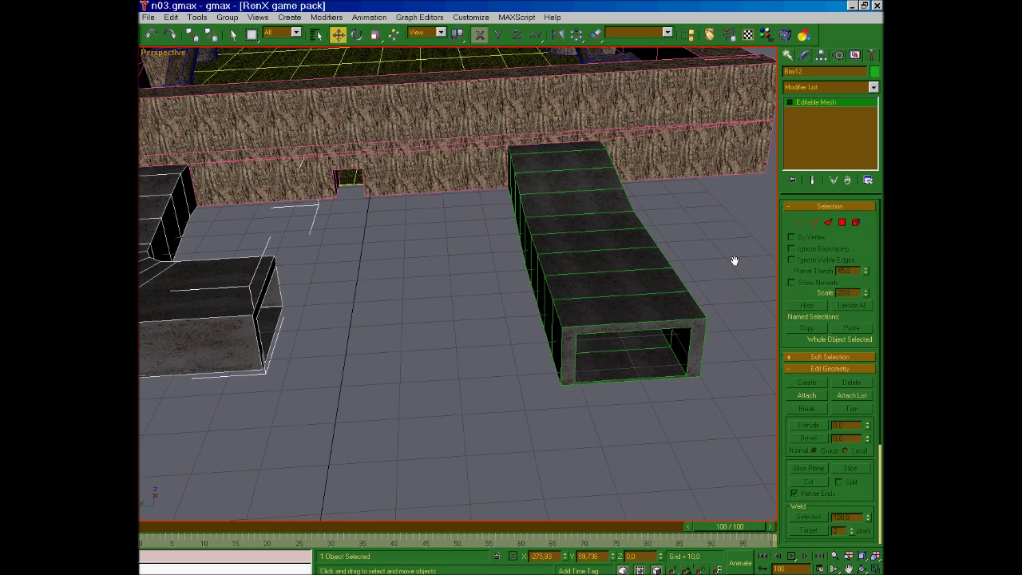
{"action": "left_click", "coordinate": [264, 368]}
{"action": "double_click", "coordinate": [647, 556]}
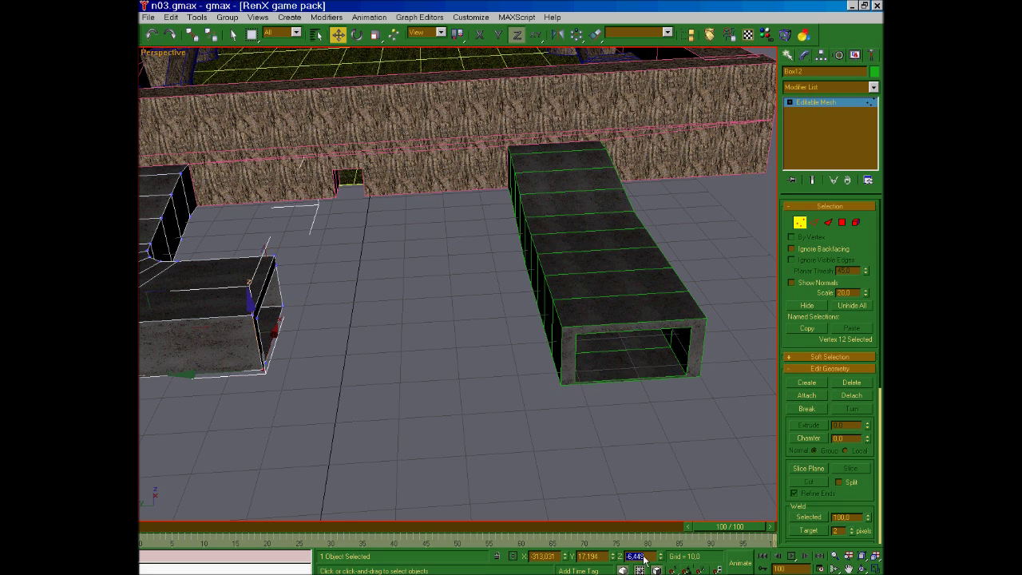
{"action": "left_click", "coordinate": [614, 440]}
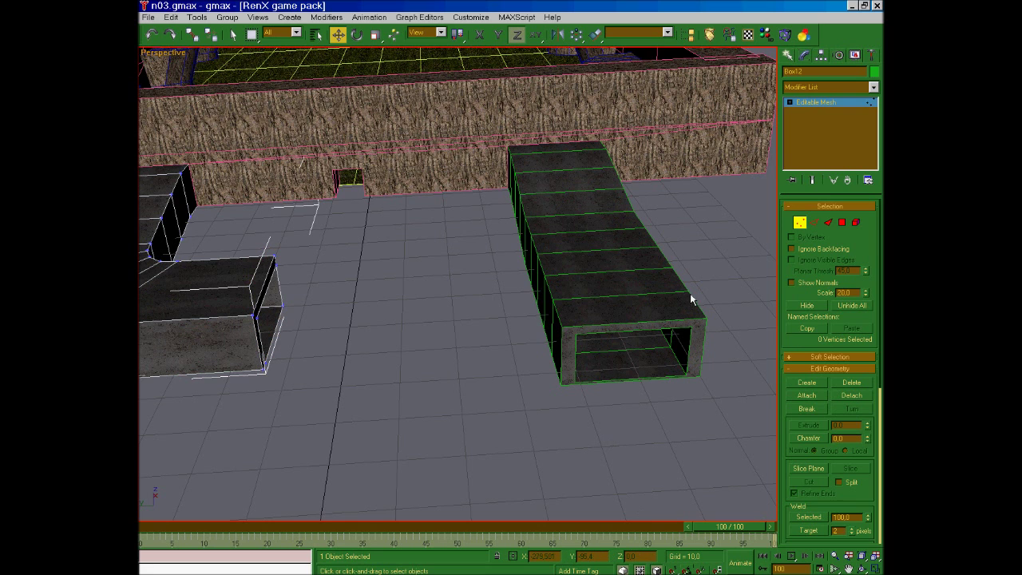
{"action": "left_click", "coordinate": [799, 222]}
- Check the Z coordinate of the straight tunnel's lower end corner vertex, view both tunnels from the side, and leave vertex editing
{"action": "left_click", "coordinate": [611, 326]}
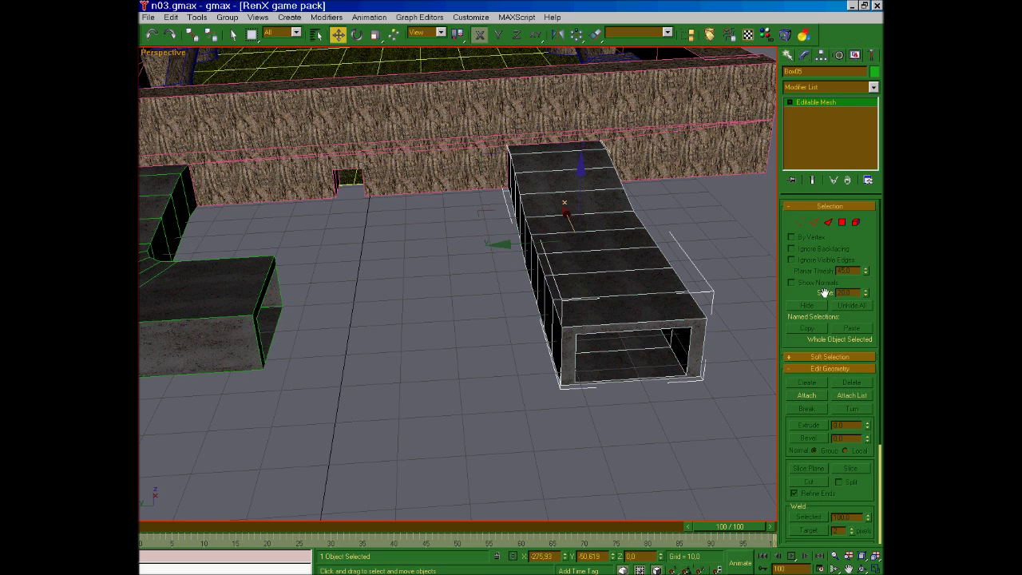
{"action": "left_click", "coordinate": [800, 222]}
{"action": "left_click", "coordinate": [561, 386]}
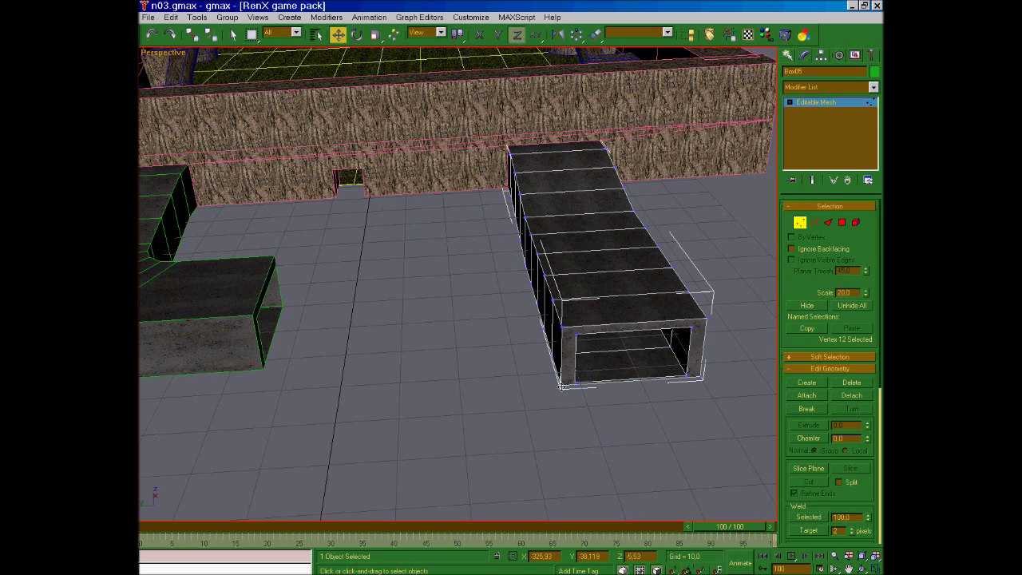
{"action": "left_click", "coordinate": [661, 559]}
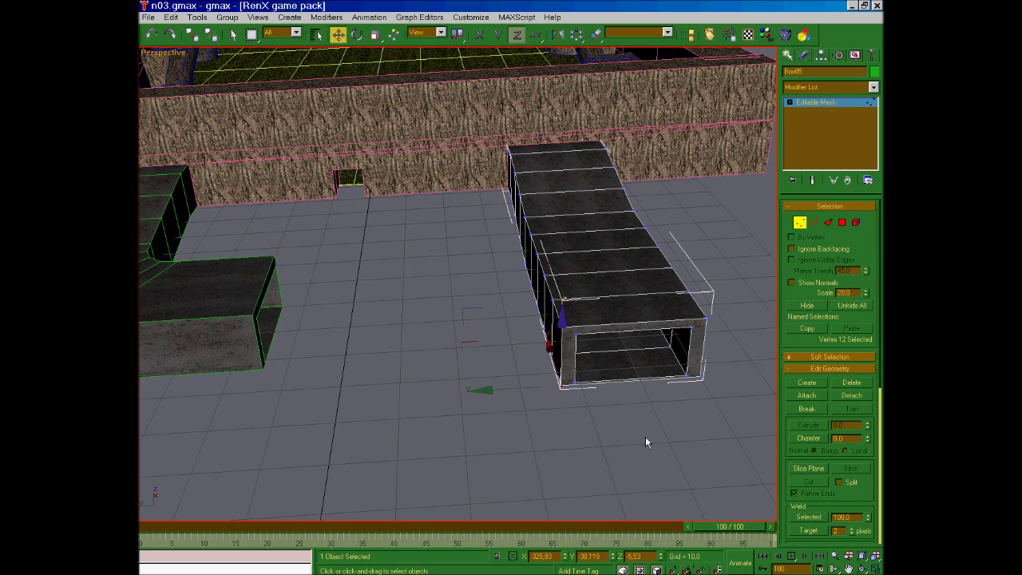
{"action": "left_click", "coordinate": [862, 567]}
{"action": "left_click_drag", "start_coordinate": [511, 344], "coordinate": [607, 317]}
{"action": "right_click", "coordinate": [607, 317]}
{"action": "left_click_drag", "start_coordinate": [696, 340], "coordinate": [565, 233]}
{"action": "left_click", "coordinate": [864, 568]}
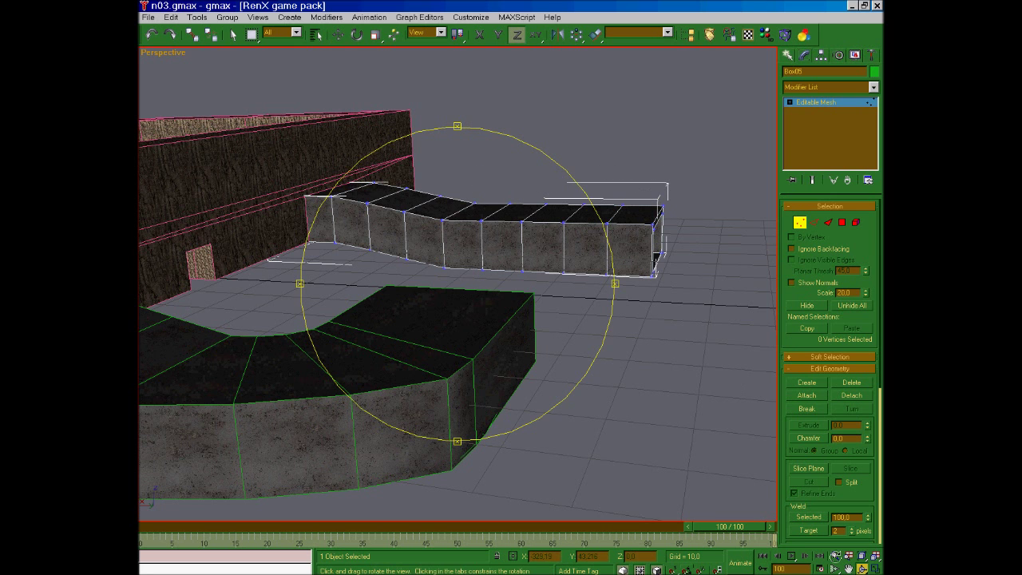
{"action": "left_click_drag", "start_coordinate": [607, 342], "coordinate": [571, 304]}
{"action": "right_click", "coordinate": [570, 304]}
{"action": "left_click", "coordinate": [799, 222]}
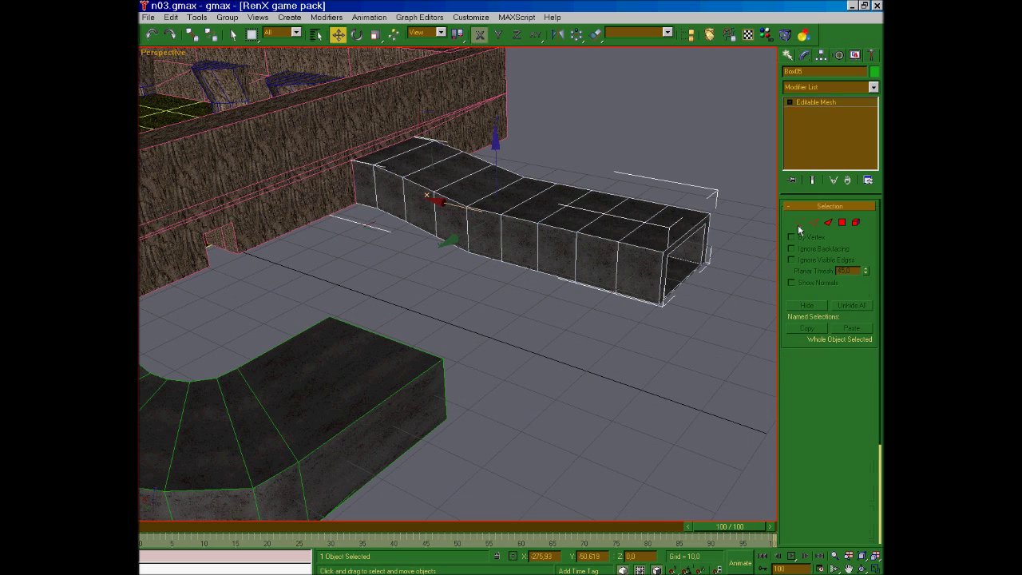
- Recheck the curved tunnel's lower end corner vertex height for comparison, and deselect the tunnel
{"action": "left_click", "coordinate": [420, 364]}
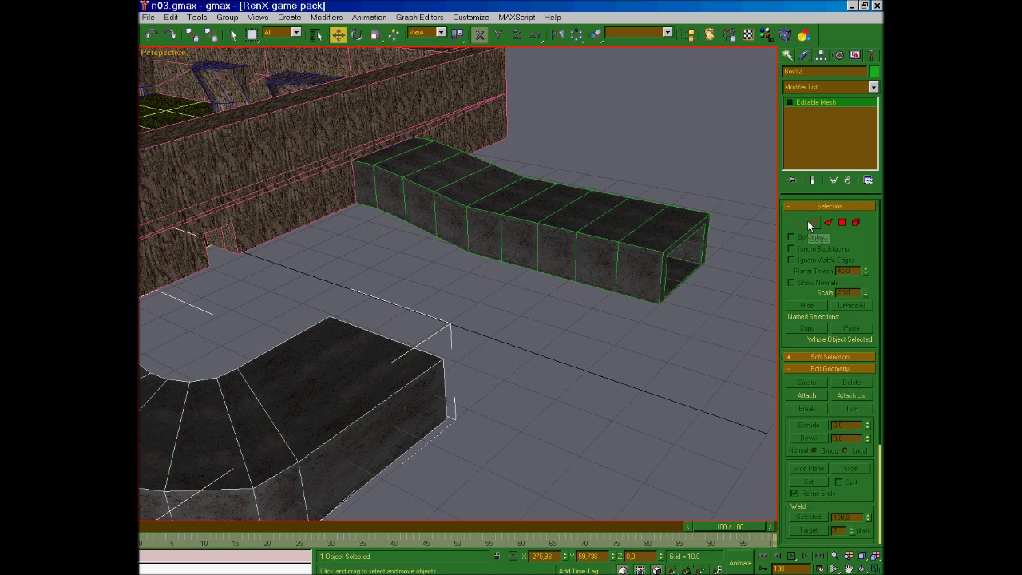
{"action": "left_click", "coordinate": [800, 222]}
{"action": "left_click", "coordinate": [448, 419]}
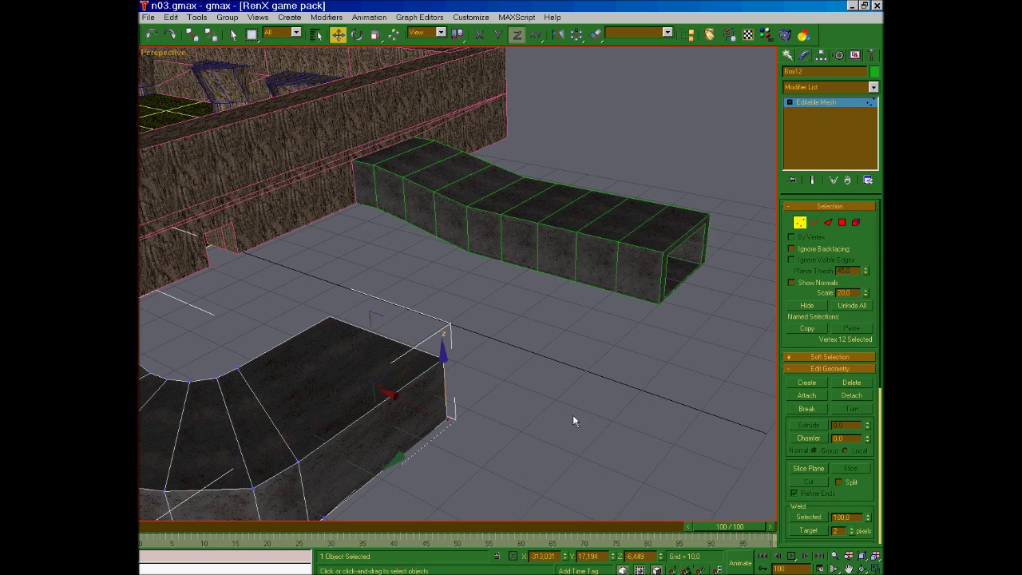
{"action": "left_click", "coordinate": [799, 222]}
{"action": "left_click", "coordinate": [628, 344]}
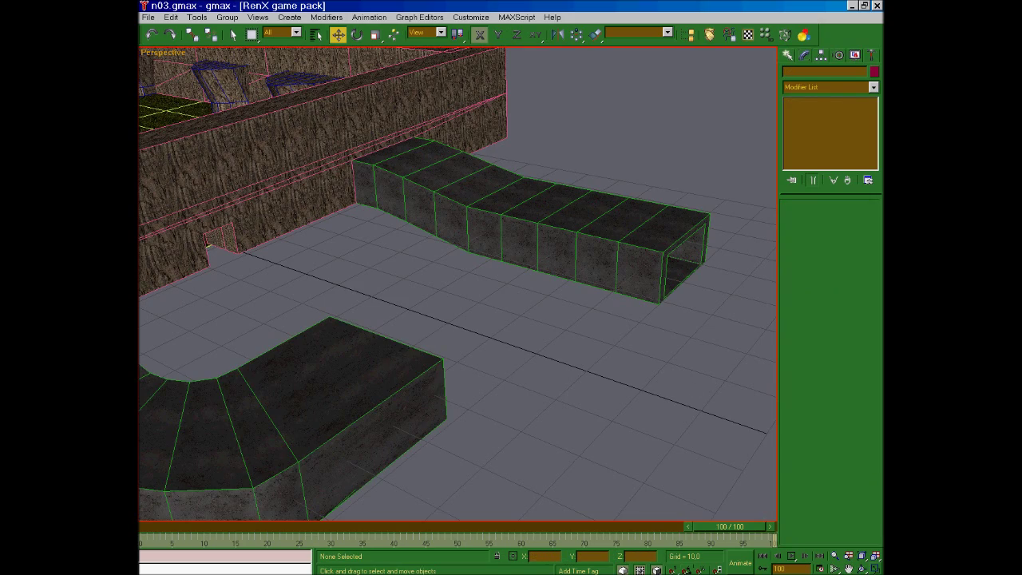
- Select the straight tunnel's outermost 48 vertices, covering its level section, and move them about -0.5 along Z to match the curved tunnel's depth
{"action": "left_click", "coordinate": [862, 569]}
{"action": "left_click_drag", "start_coordinate": [539, 233], "coordinate": [391, 221]}
{"action": "right_click", "coordinate": [388, 220]}
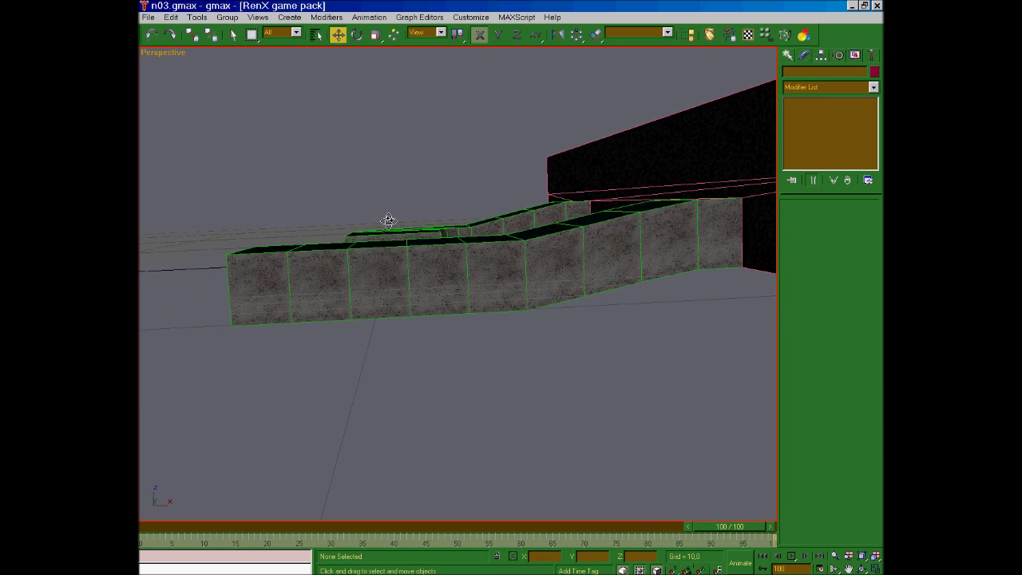
{"action": "left_click", "coordinate": [389, 220]}
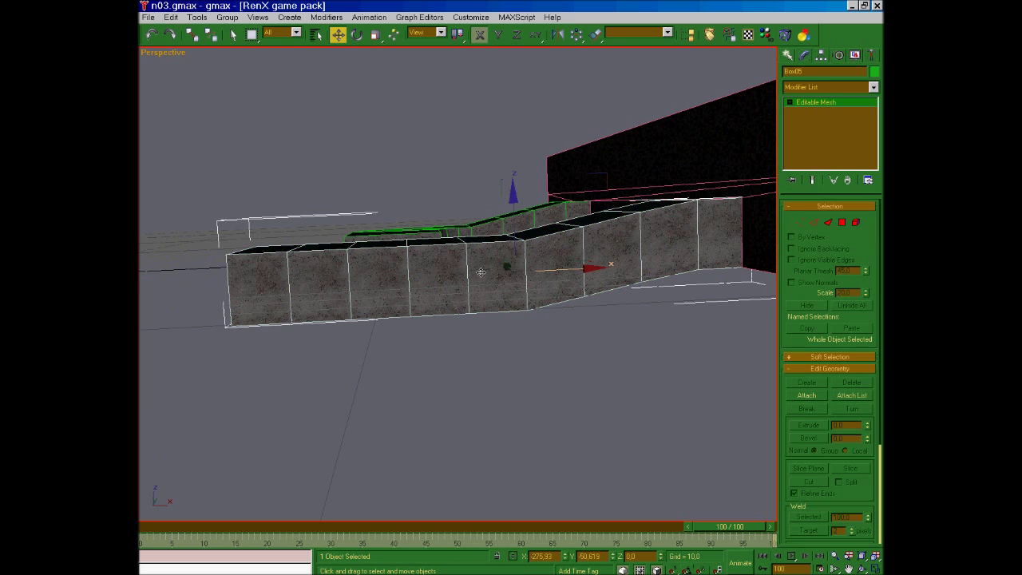
{"action": "left_click", "coordinate": [800, 223]}
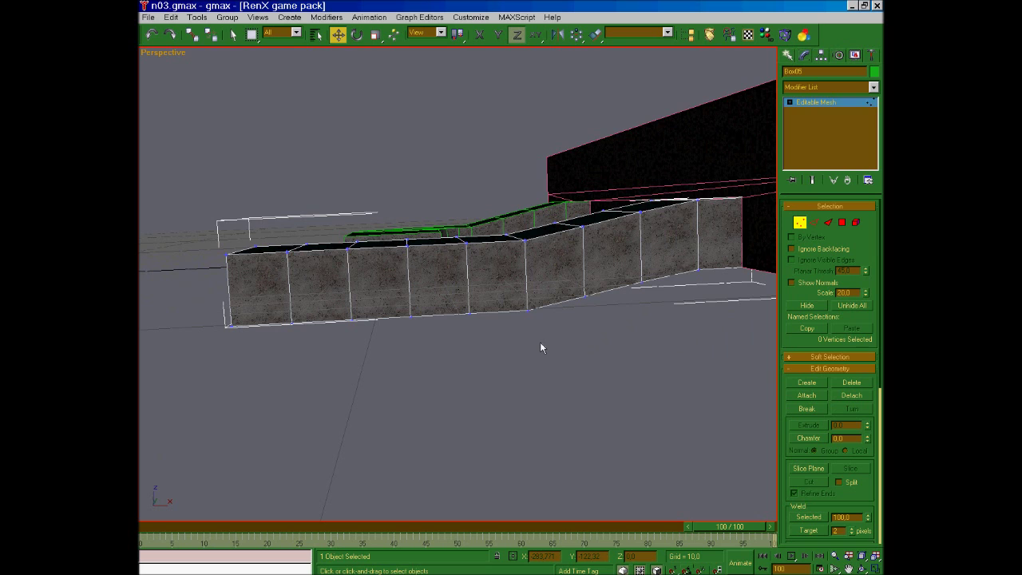
{"action": "left_click_drag", "start_coordinate": [535, 343], "coordinate": [324, 249]}
{"action": "left_click", "coordinate": [525, 309]}
{"action": "left_click", "coordinate": [535, 333]}
{"action": "left_click", "coordinate": [527, 313]}
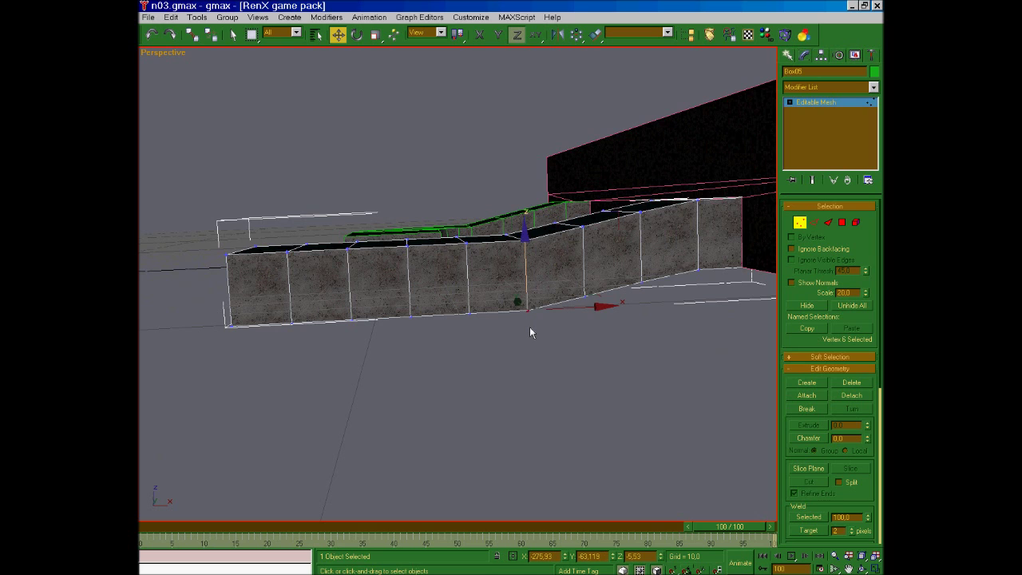
{"action": "left_click", "coordinate": [529, 327]}
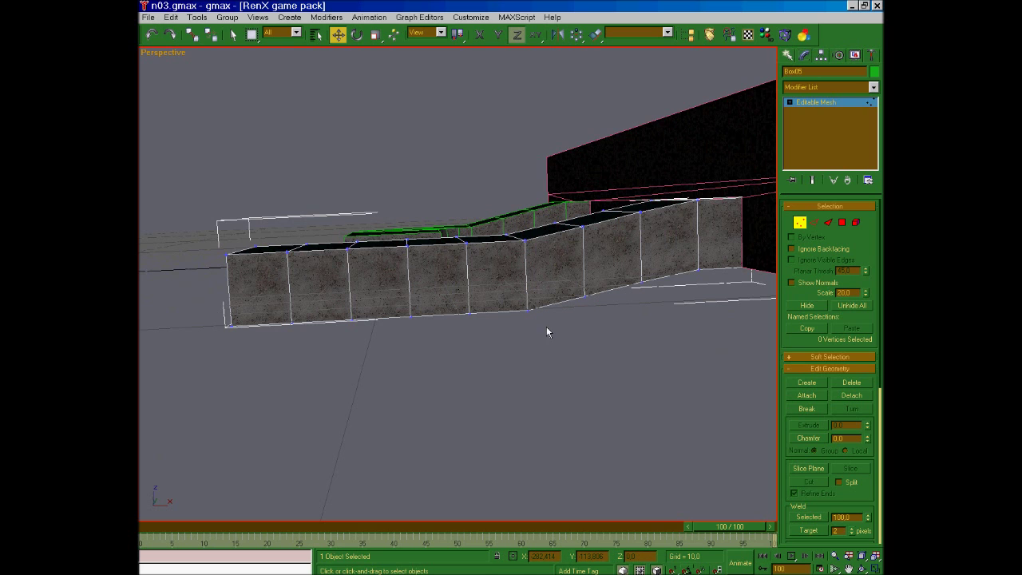
{"action": "left_click_drag", "start_coordinate": [536, 332], "coordinate": [222, 233]}
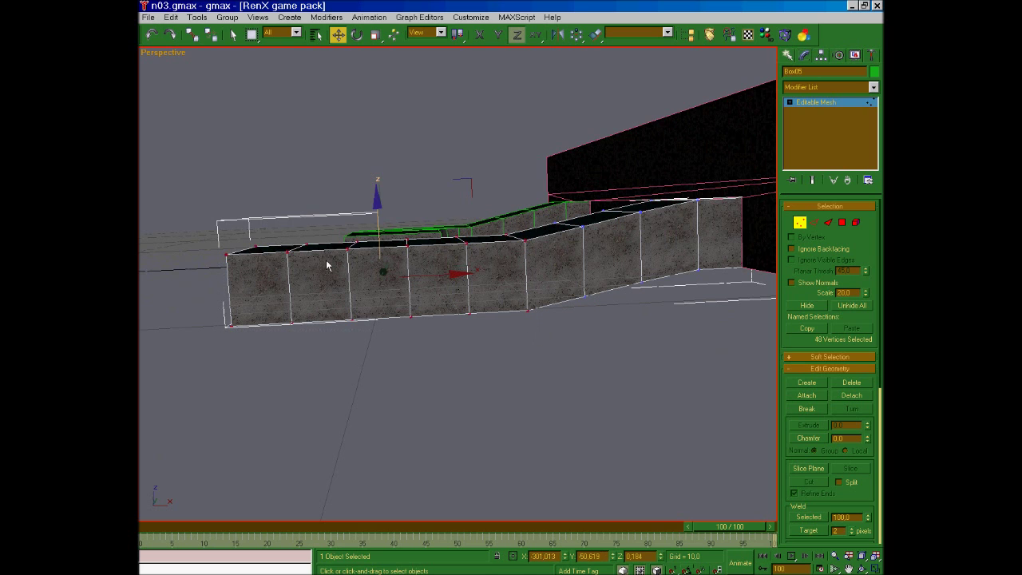
{"action": "left_click_drag", "start_coordinate": [378, 206], "coordinate": [378, 210]}
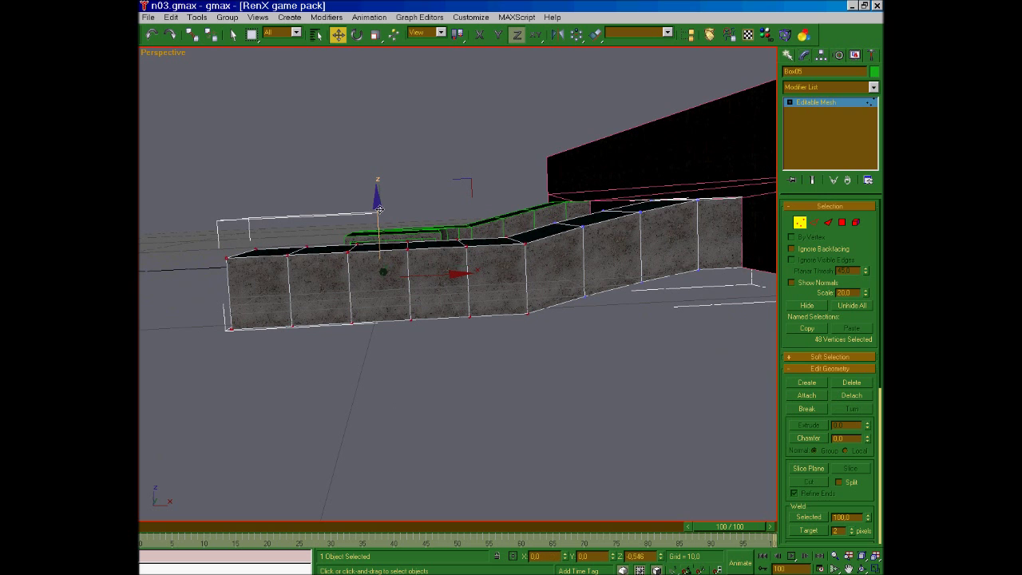
- Select the straight tunnel's two middle slope segments in turn, 8 vertices each, and nudge each down along Z to smooth the slope
{"action": "left_click", "coordinate": [611, 315]}
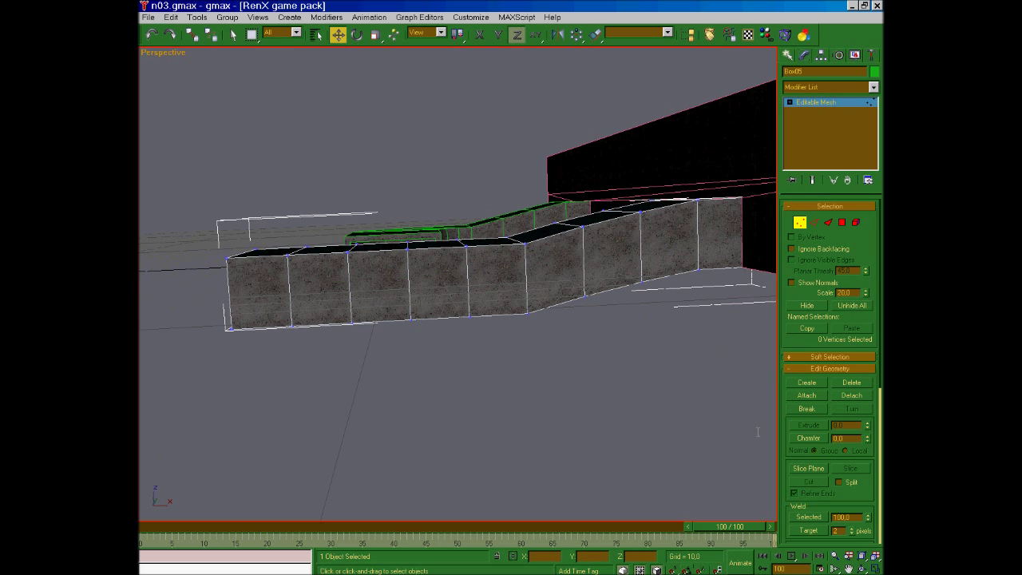
{"action": "left_click", "coordinate": [863, 569]}
{"action": "mouse_move", "coordinate": [499, 313]}
{"action": "left_mouse_down"}
{"action": "mouse_move", "coordinate": [512, 311]}
{"action": "mouse_move", "coordinate": [500, 312]}
{"action": "left_mouse_up"}
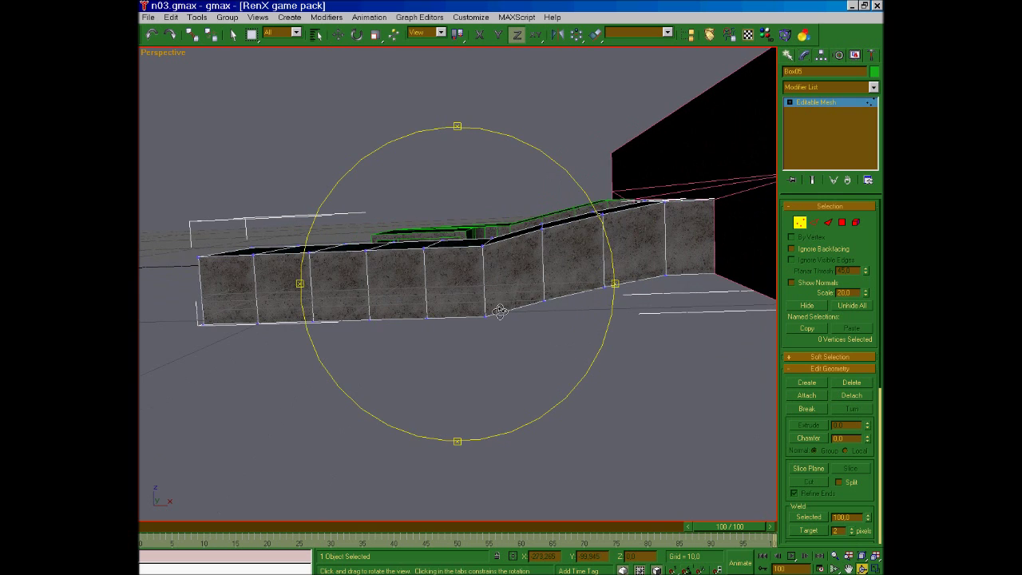
{"action": "right_click", "coordinate": [528, 311]}
{"action": "left_click_drag", "start_coordinate": [614, 306], "coordinate": [571, 208]}
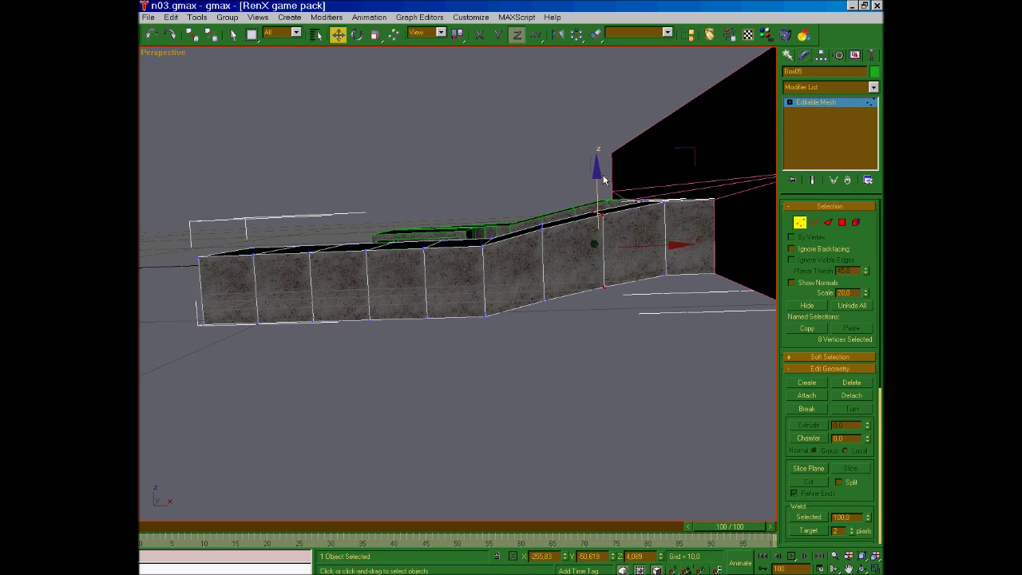
{"action": "left_click_drag", "start_coordinate": [599, 173], "coordinate": [599, 175]}
{"action": "left_click_drag", "start_coordinate": [575, 320], "coordinate": [540, 191]}
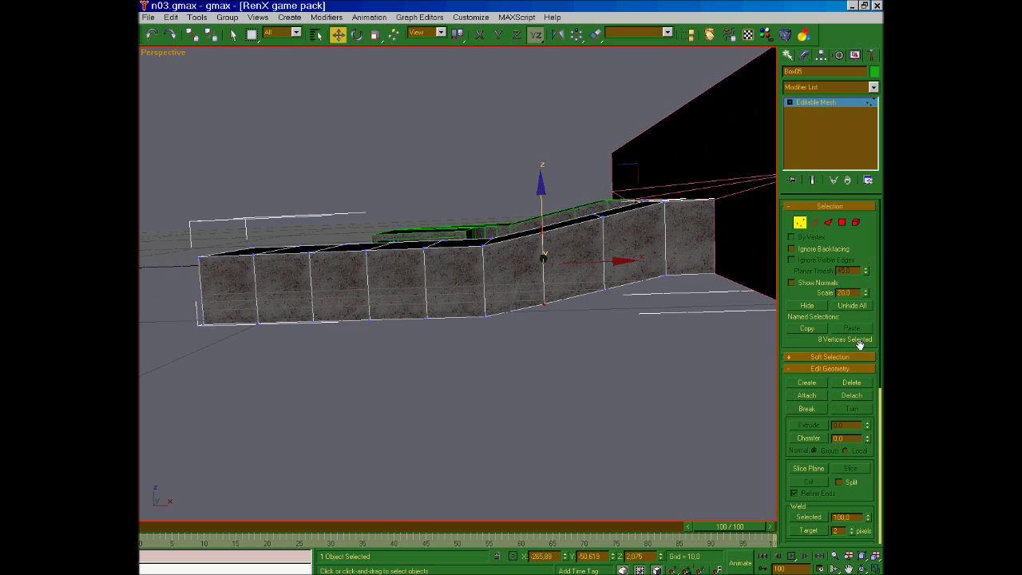
- Add the line "(entire segments so check if it says 8 now)" to the Kladblok note, and return to gmax
{"action": "left_click", "coordinate": [646, 574]}
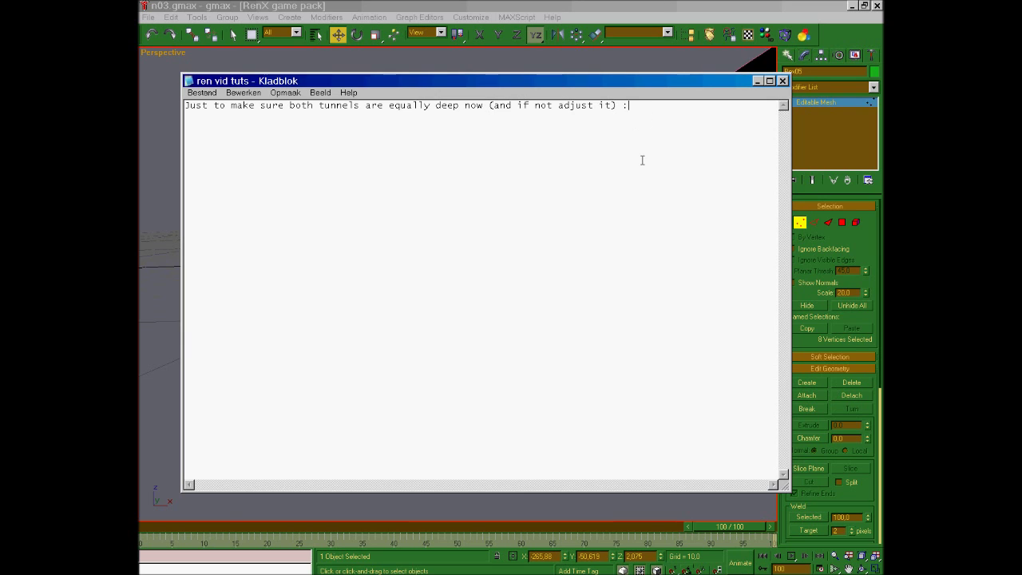
{"action": "type", "text": "(entire segments so check if it says 8 now"}
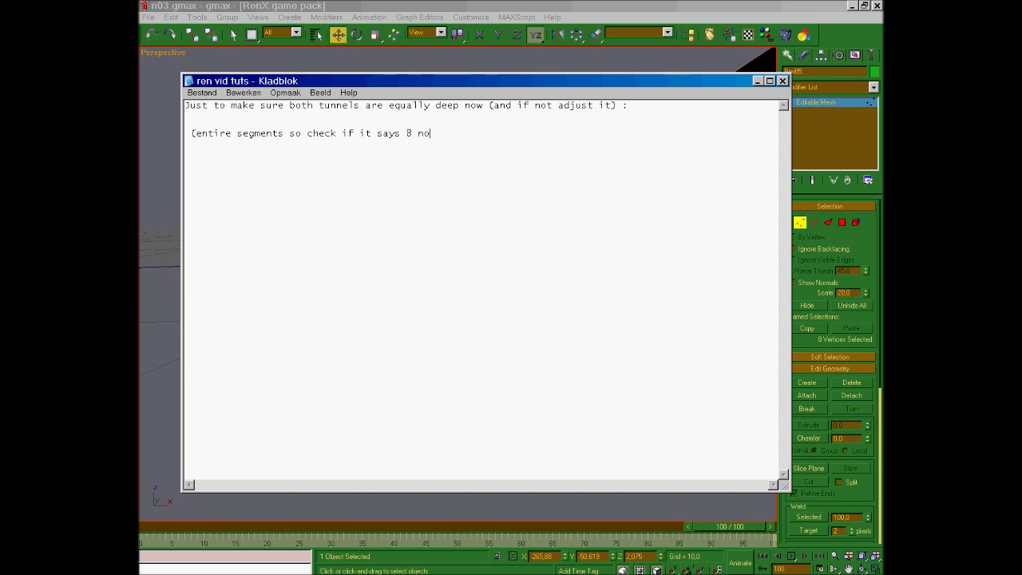
{"action": "left_click", "coordinate": [615, 11]}
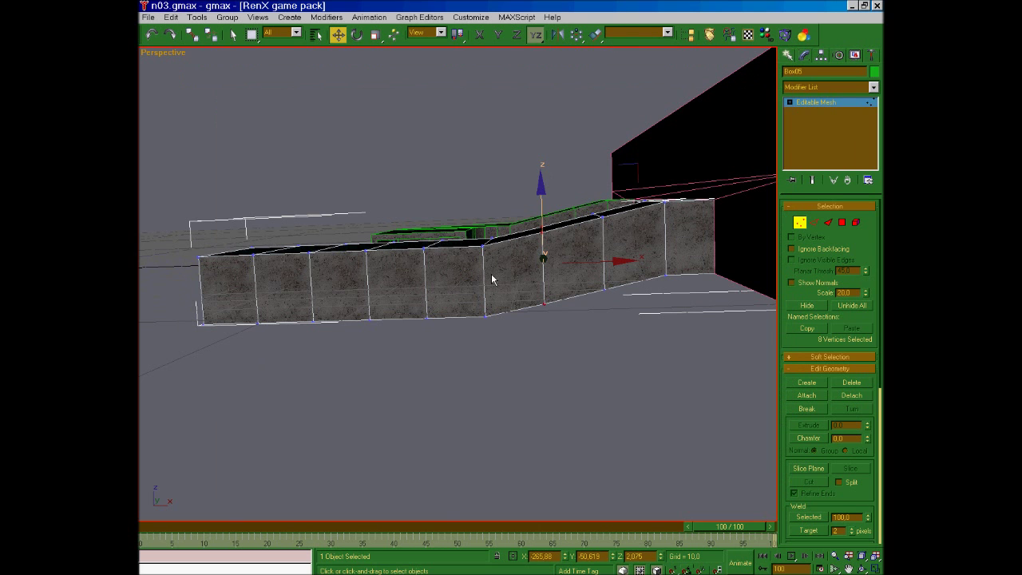
- Select the 48 vertices of the straight tunnel's level section and move them about -1.3 along Z
{"action": "left_click", "coordinate": [503, 336]}
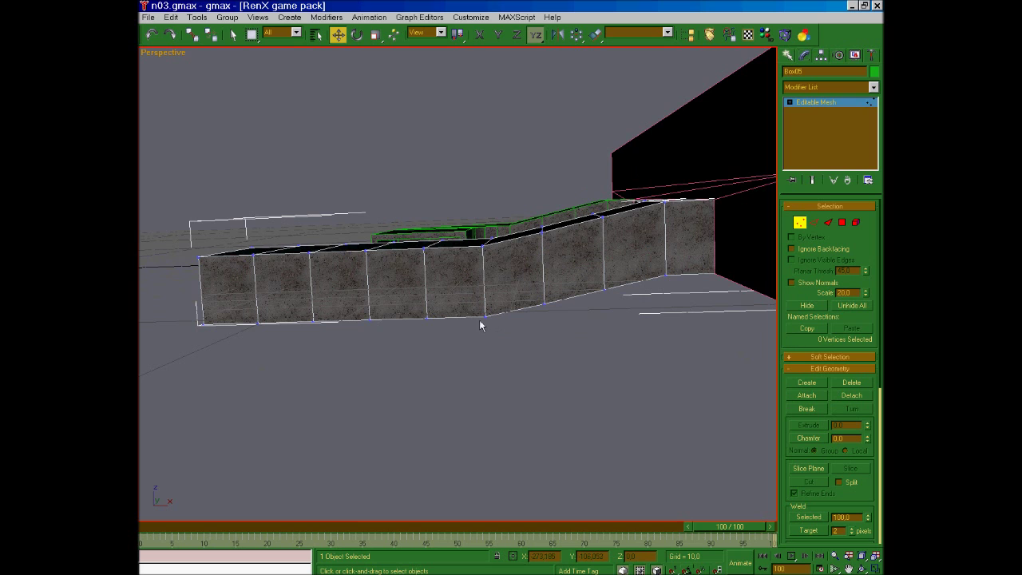
{"action": "left_click", "coordinate": [483, 318]}
{"action": "left_click", "coordinate": [504, 352]}
{"action": "left_click_drag", "start_coordinate": [504, 352], "coordinate": [196, 236]}
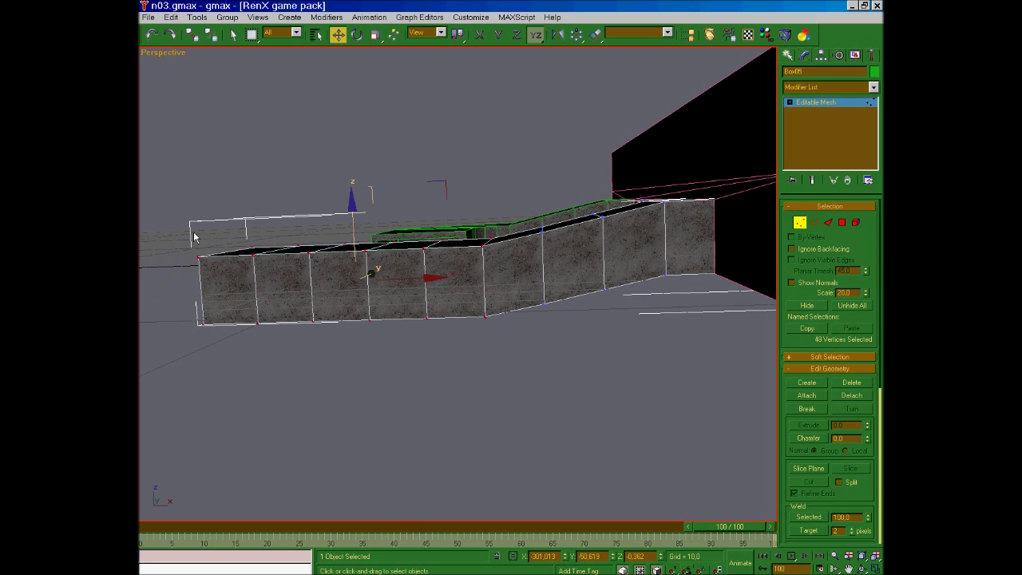
{"action": "left_click_drag", "start_coordinate": [351, 208], "coordinate": [351, 216]}
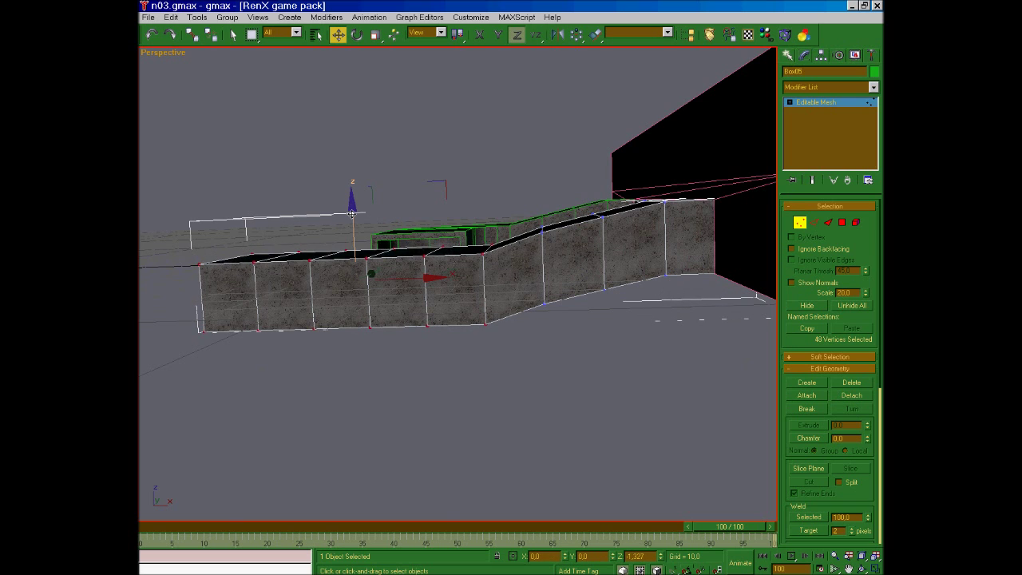
- Raise the level section's 48 vertices to about Z -0.79, and check the height of the lower vertex at the slope's foot
{"action": "left_click", "coordinate": [479, 336]}
{"action": "left_click", "coordinate": [485, 325]}
{"action": "left_click_drag", "start_coordinate": [507, 360], "coordinate": [197, 217]}
{"action": "left_click_drag", "start_coordinate": [352, 210], "coordinate": [351, 205]}
{"action": "left_click", "coordinate": [483, 328]}
{"action": "left_click", "coordinate": [483, 320]}
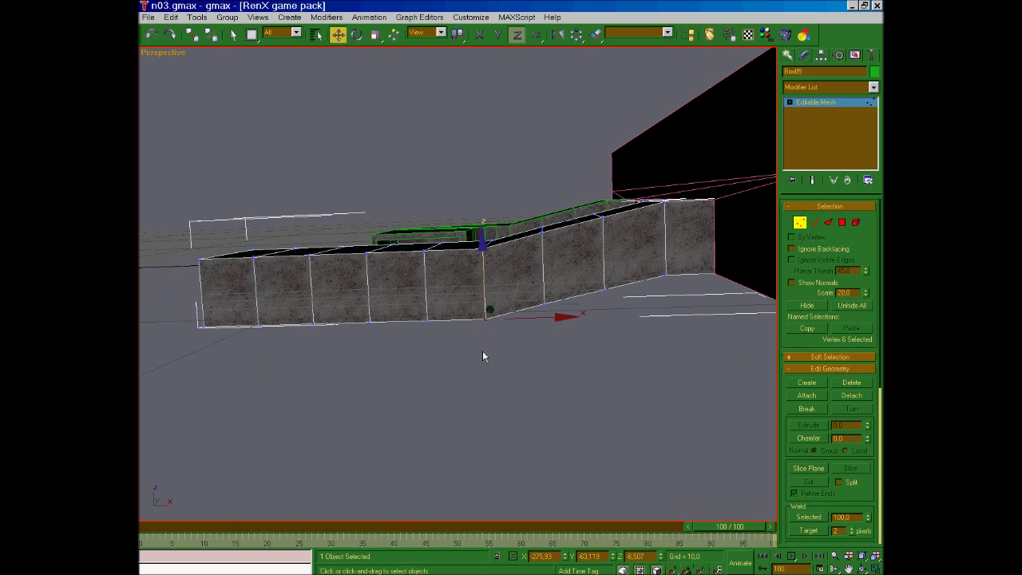
- Raise the level section's 48 vertices slightly to about Z -0.57, recheck the slope-foot vertex's height, and clear the selection
{"action": "left_click_drag", "start_coordinate": [497, 347], "coordinate": [196, 231]}
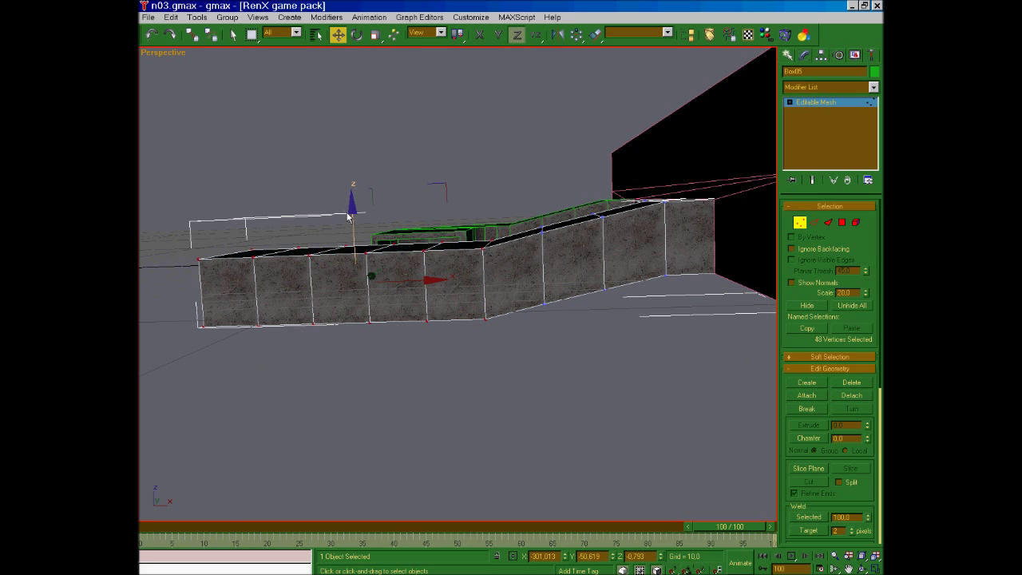
{"action": "left_click", "coordinate": [372, 274]}
{"action": "left_click", "coordinate": [483, 316]}
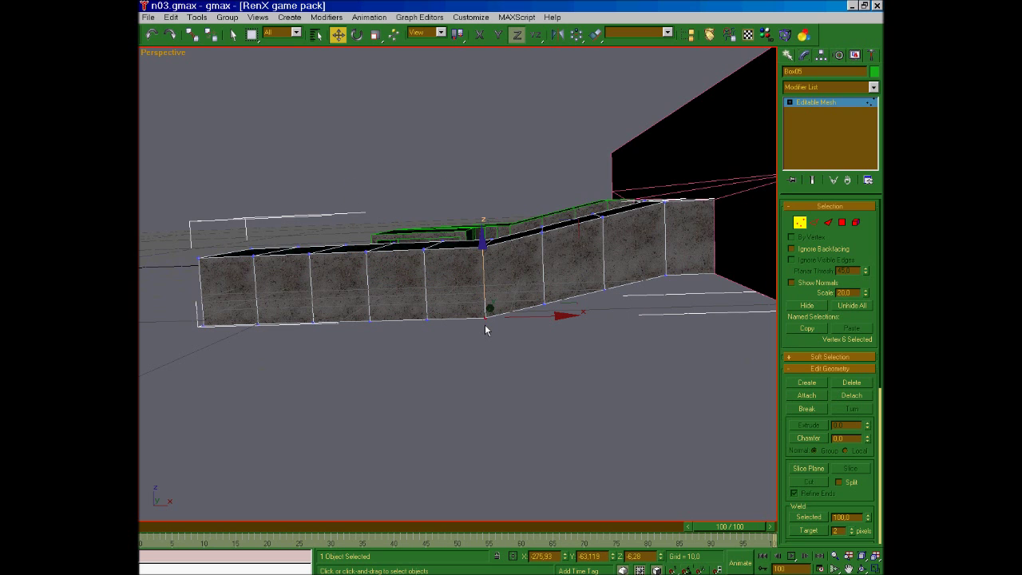
{"action": "left_click", "coordinate": [514, 340]}
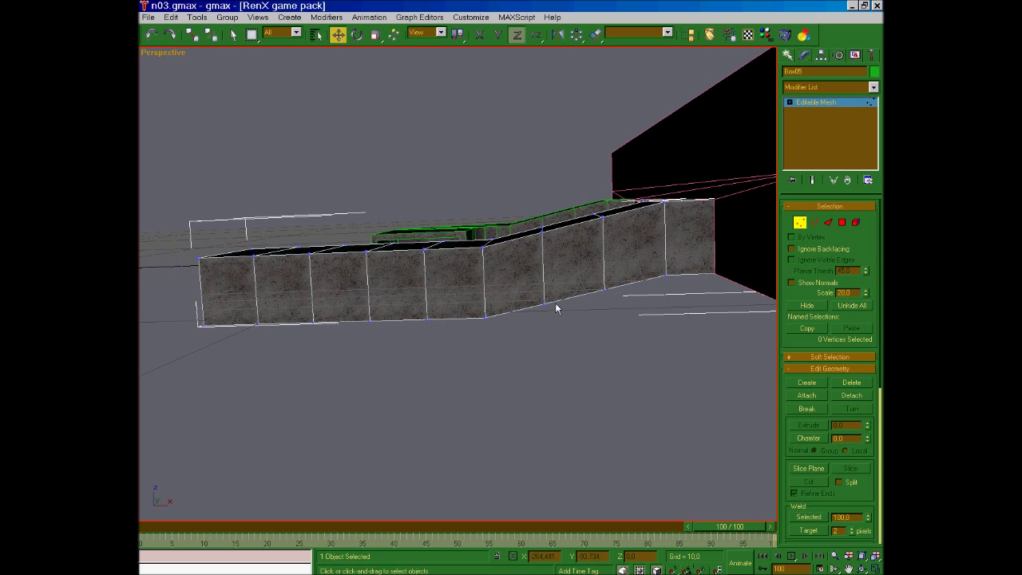
- Replace the Kladblok note with "Minor difference remains, again after welding such a small difference wont be noticeable)"
{"action": "key", "text": "alt+Tab"}
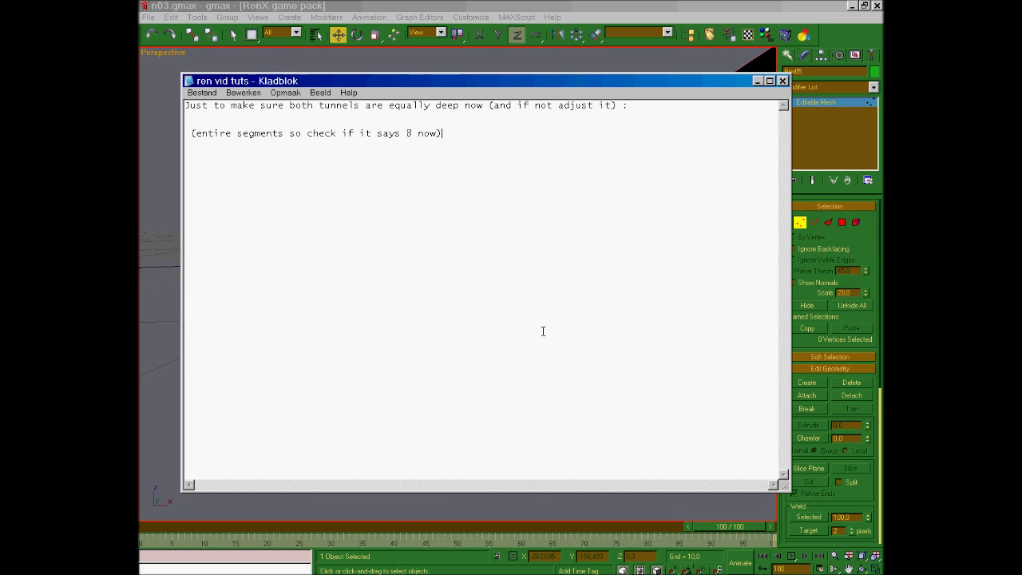
{"action": "left_click_drag", "start_coordinate": [479, 135], "coordinate": [177, 100]}
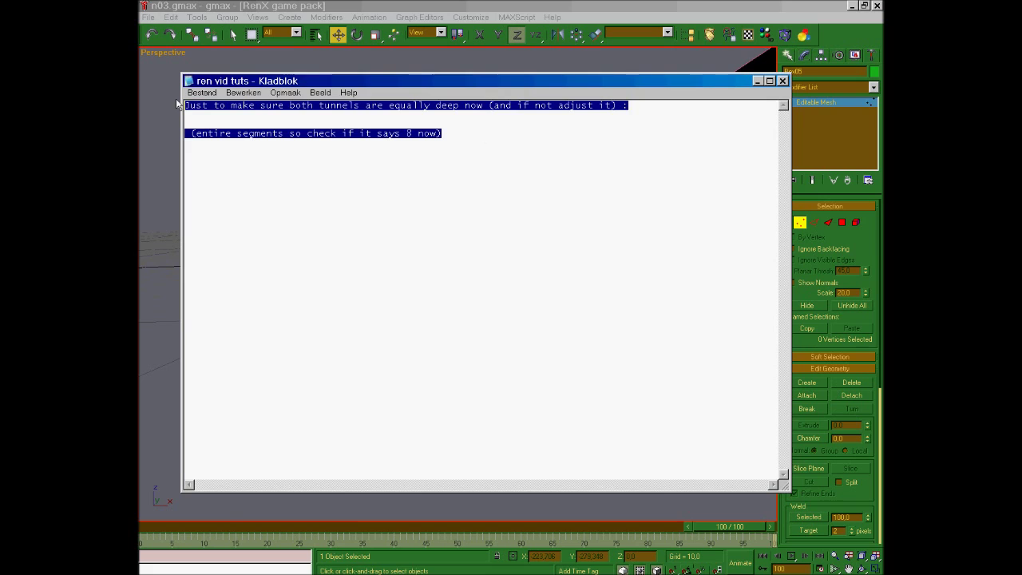
{"action": "key", "text": "Delete"}
{"action": "type", "text": "Minor di"}
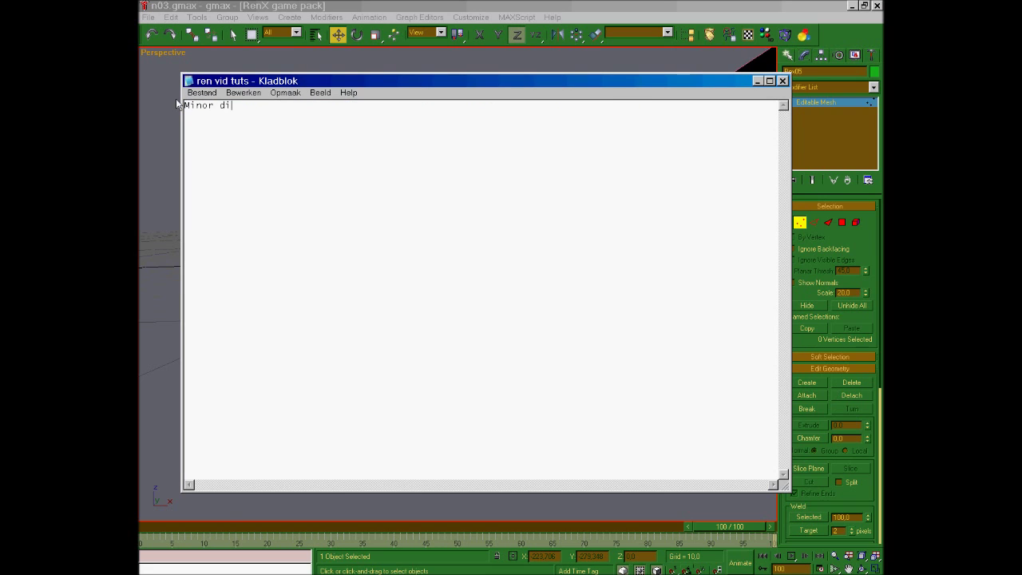
{"action": "type", "text": "fference remains, again aft"}
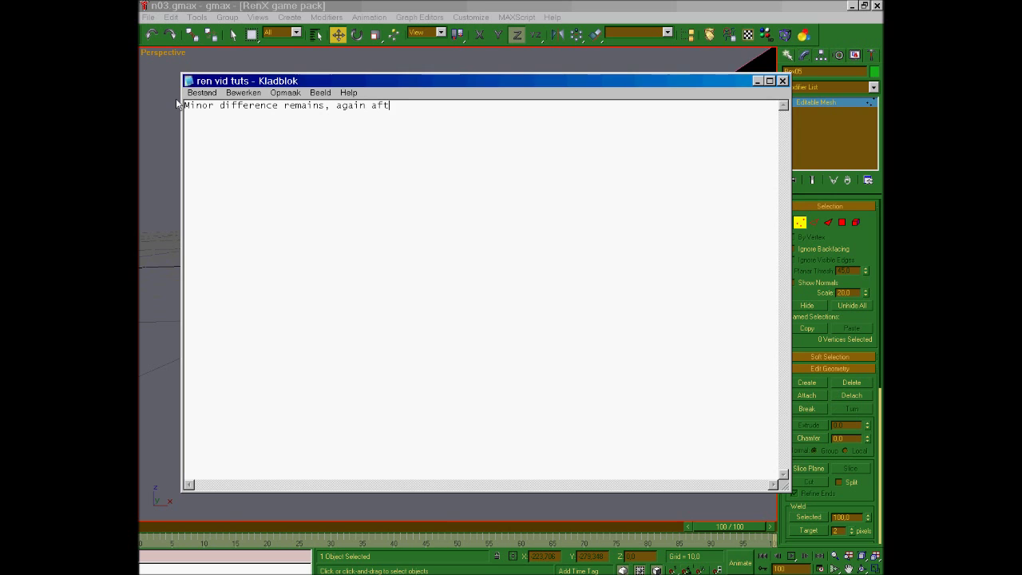
{"action": "type", "text": "er welding such a small diffe"}
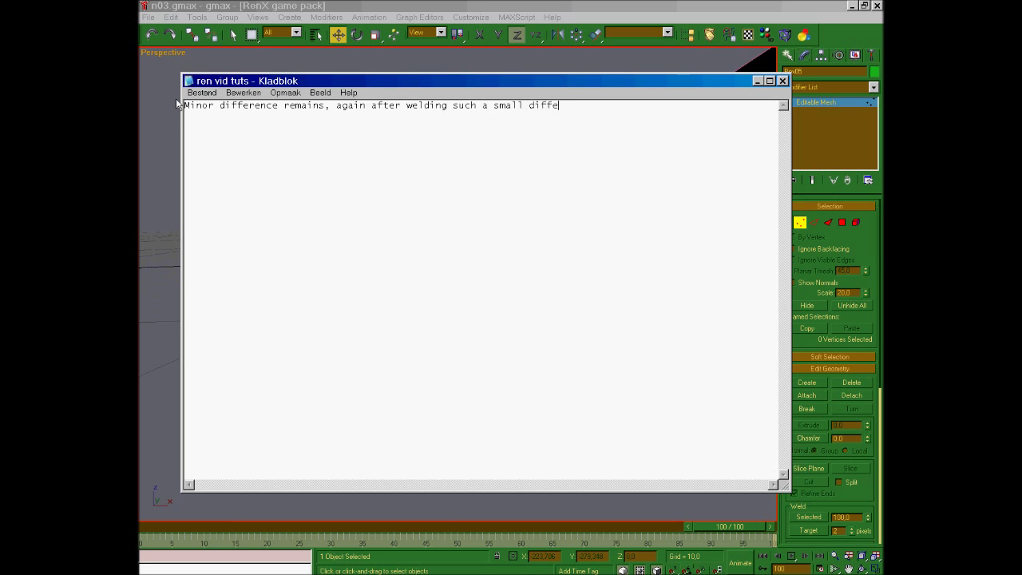
{"action": "type", "text": "rence wont be noticeable."}
{"action": "key", "text": "BackSpace"}
{"action": "type", "text": ")"}
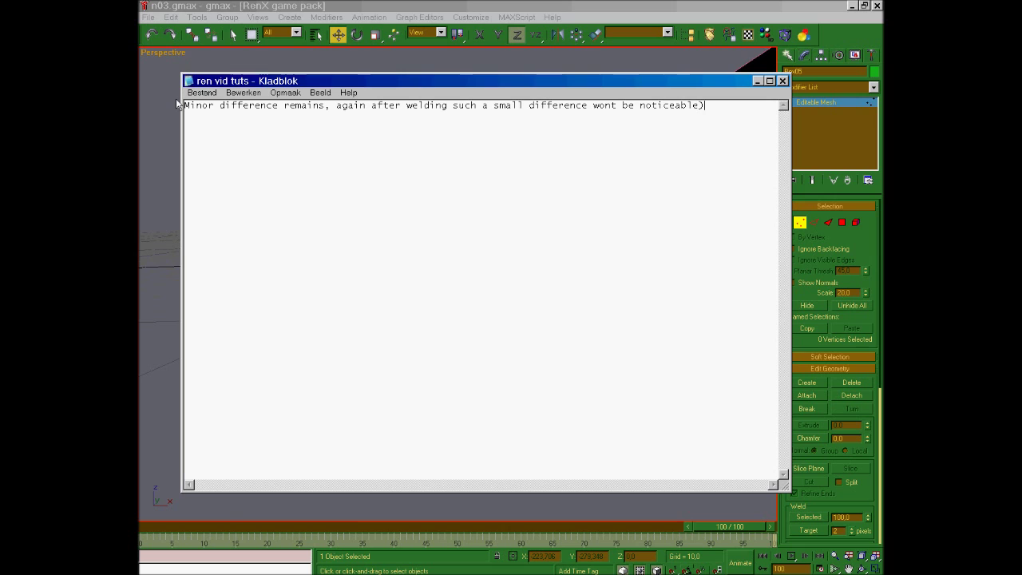
- Replace the comma after "remains" in the note with an opening parenthesis, and switch back to gmax
{"action": "type", "text": "very"}
{"action": "left_click", "coordinate": [336, 106]}
{"action": "key", "text": "BackSpace"}
{"action": "key", "text": "BackSpace"}
{"action": "key", "text": "BackSpace"}
{"action": "type", "text": "s ("}
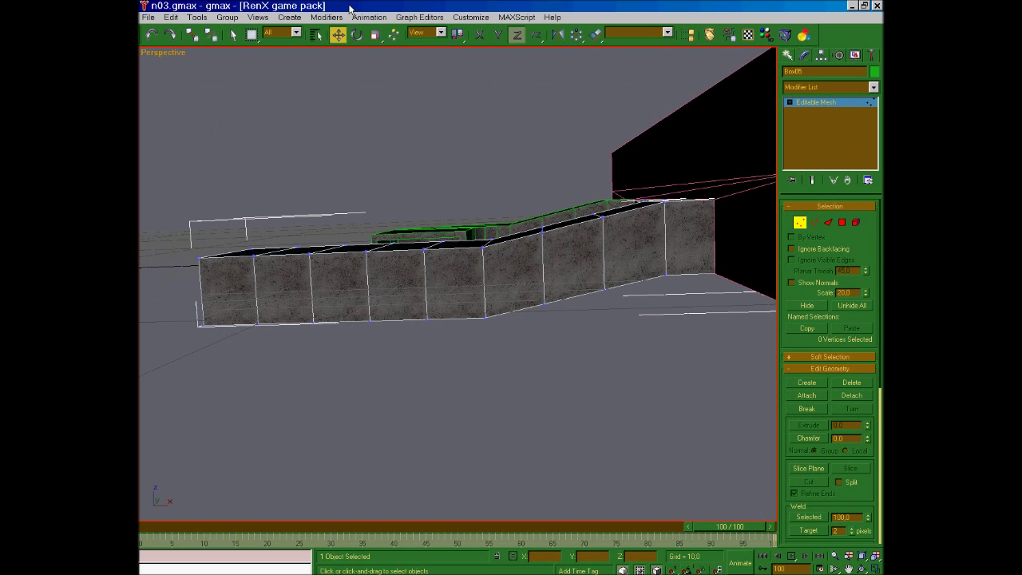
{"action": "left_click", "coordinate": [351, 6]}
- Save the n03.gmax scene with both tunnels in view
{"action": "left_click", "coordinate": [863, 568]}
{"action": "left_click_drag", "start_coordinate": [369, 276], "coordinate": [503, 297]}
{"action": "key", "text": "w"}
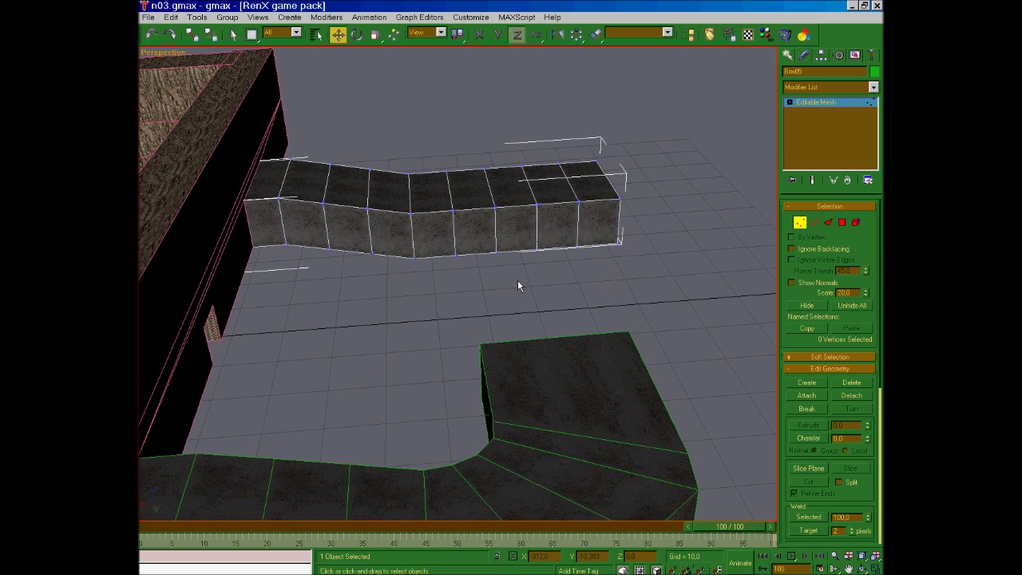
{"action": "key", "text": "ctrl+s"}
- Select the four inner-side vertices of the first segment line past the slope and move them in XY to start the straight tunnel's bend
{"action": "left_click_drag", "start_coordinate": [464, 265], "coordinate": [452, 221]}
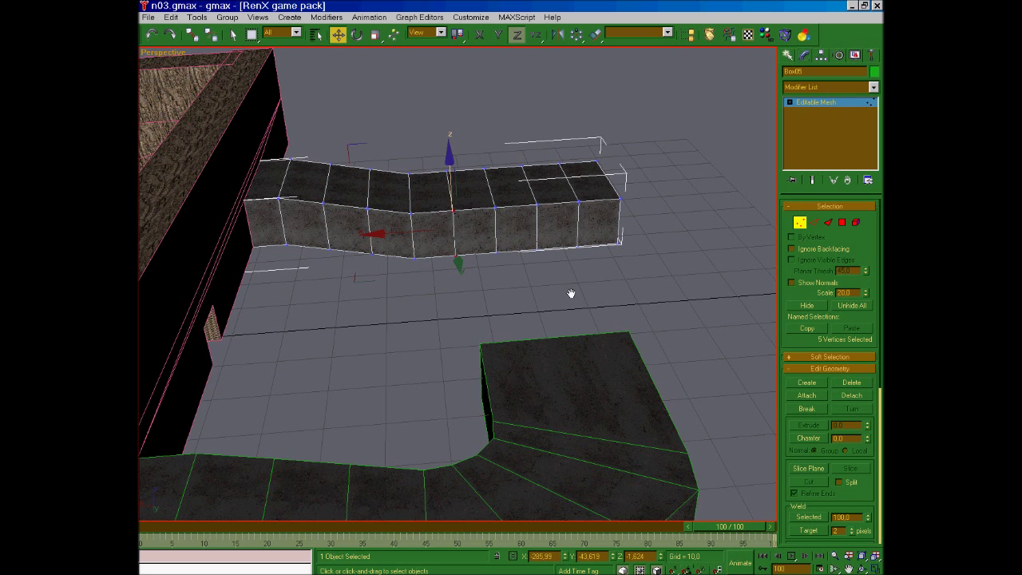
{"action": "left_click", "coordinate": [862, 567]}
{"action": "left_click_drag", "start_coordinate": [563, 293], "coordinate": [531, 292]}
{"action": "right_click", "coordinate": [531, 292]}
{"action": "left_click", "coordinate": [532, 292]}
{"action": "left_click_drag", "start_coordinate": [468, 238], "coordinate": [448, 209]}
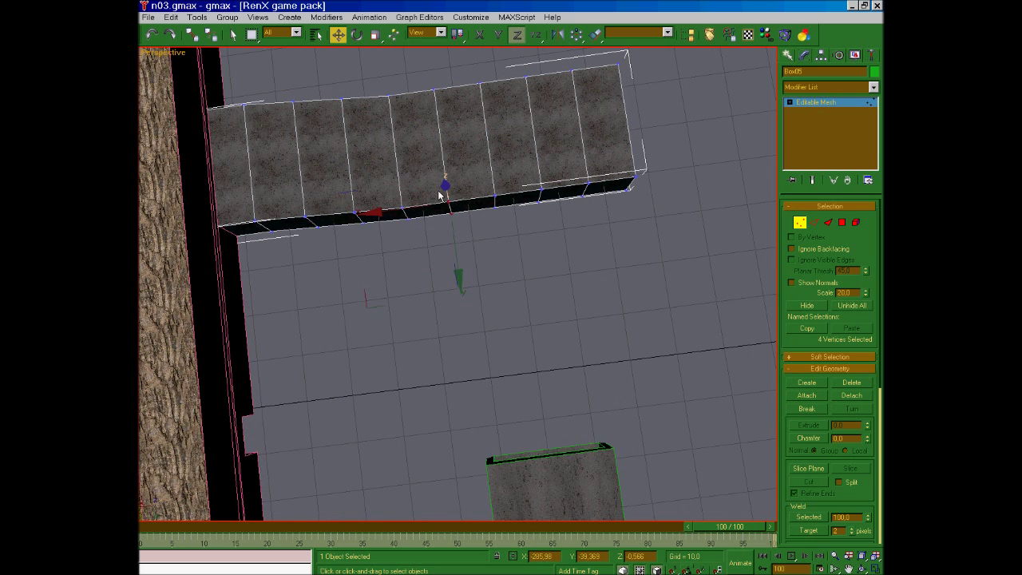
{"action": "left_click_drag", "start_coordinate": [369, 305], "coordinate": [349, 315]}
- Move the four inner-side vertices of each of the second and third segment lines past the slope in XY to continue the bend's inner curve
{"action": "left_click", "coordinate": [487, 236]}
{"action": "left_click_drag", "start_coordinate": [509, 228], "coordinate": [510, 232]}
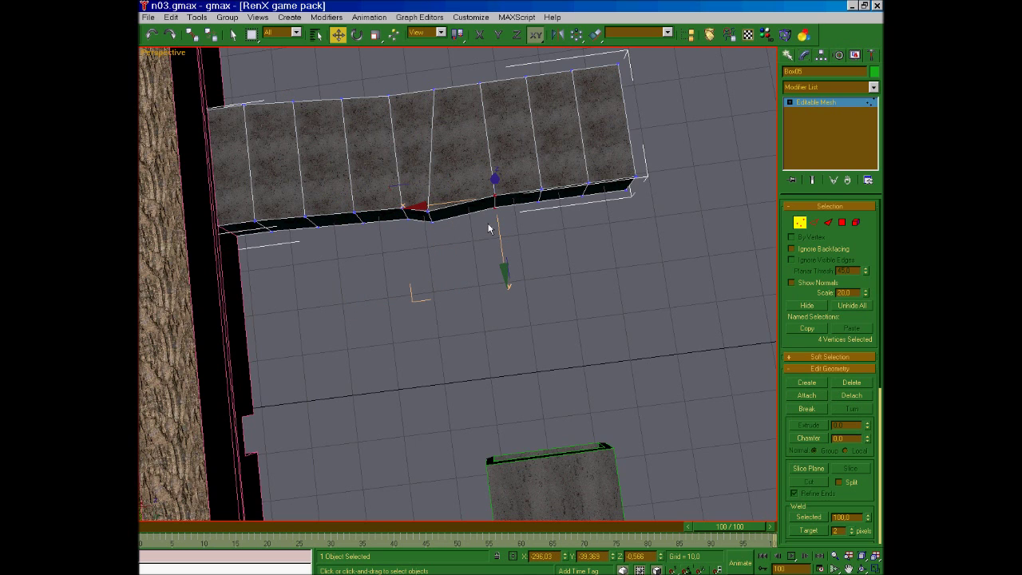
{"action": "left_click_drag", "start_coordinate": [410, 299], "coordinate": [366, 330]}
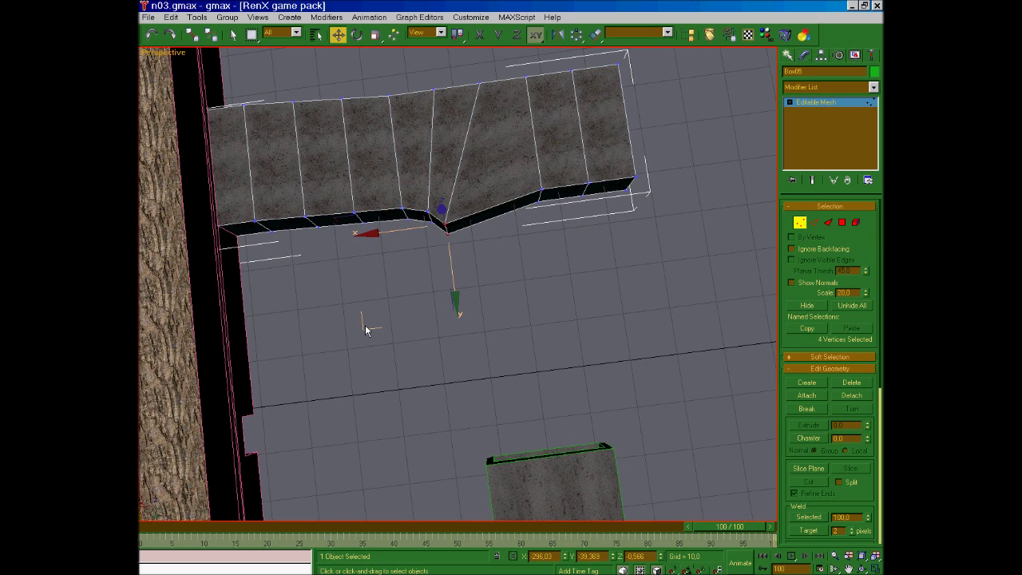
{"action": "left_click", "coordinate": [568, 230]}
{"action": "left_click_drag", "start_coordinate": [564, 243], "coordinate": [534, 190]}
{"action": "left_click", "coordinate": [573, 240]}
{"action": "left_click_drag", "start_coordinate": [574, 240], "coordinate": [524, 164]}
{"action": "left_click_drag", "start_coordinate": [463, 293], "coordinate": [375, 344]}
- Move the inner-side vertices of the fourth segment line and the open end in XY to complete the inner curve toward the other tunnel
{"action": "left_click_drag", "start_coordinate": [595, 234], "coordinate": [570, 173]}
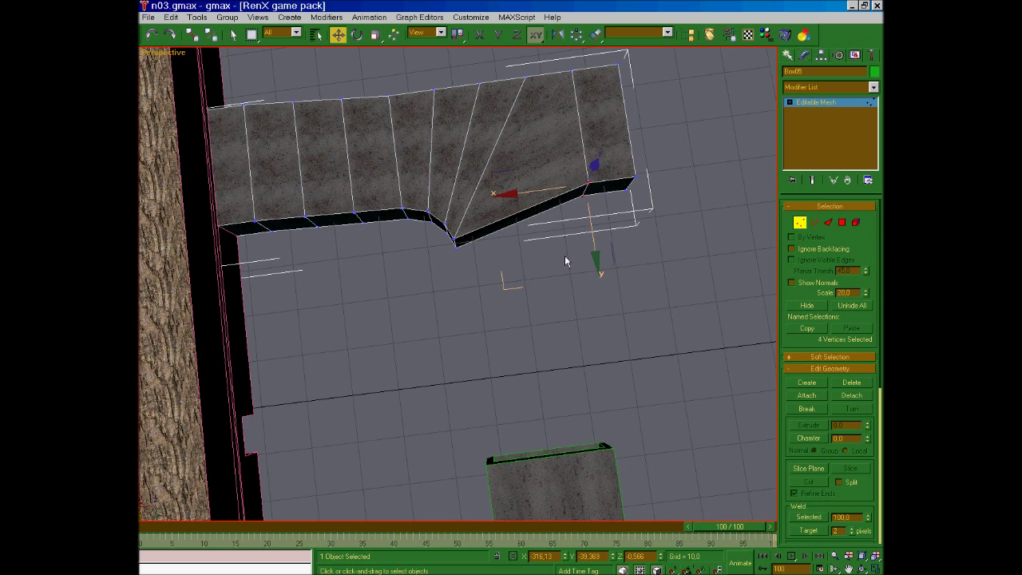
{"action": "left_click_drag", "start_coordinate": [508, 283], "coordinate": [380, 361]}
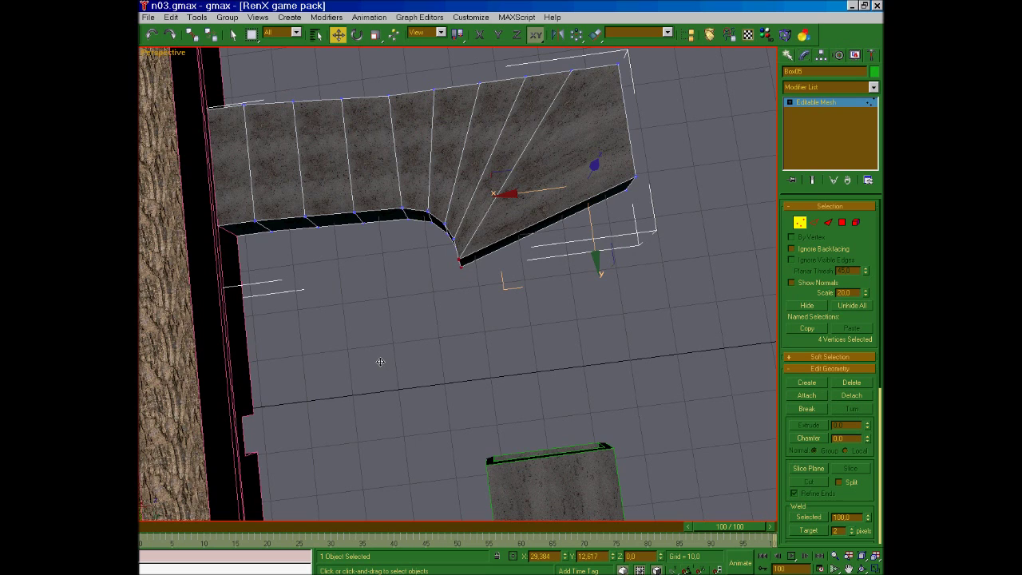
{"action": "left_click", "coordinate": [646, 260]}
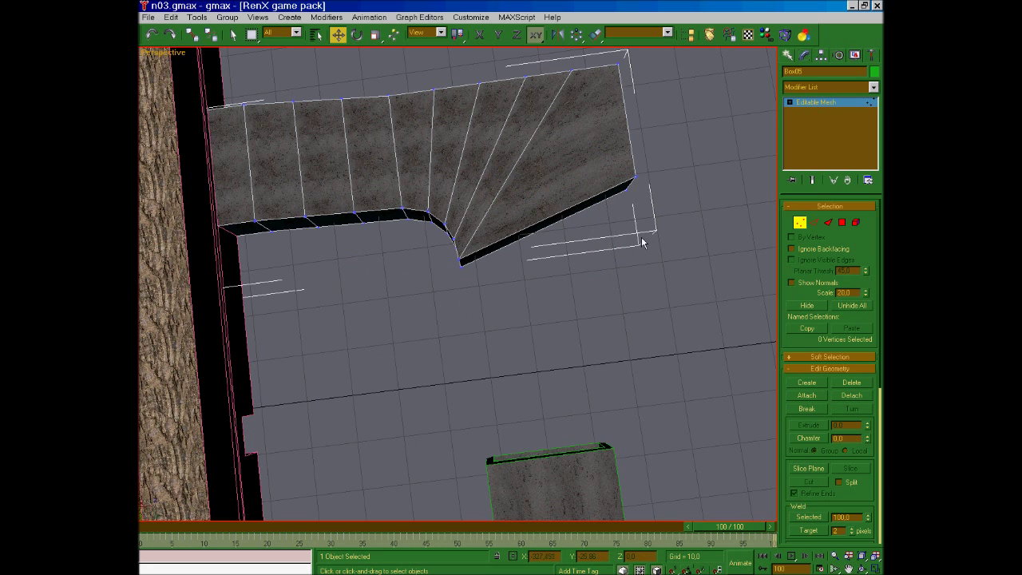
{"action": "left_click_drag", "start_coordinate": [691, 257], "coordinate": [599, 147]}
{"action": "left_click_drag", "start_coordinate": [551, 281], "coordinate": [383, 392]}
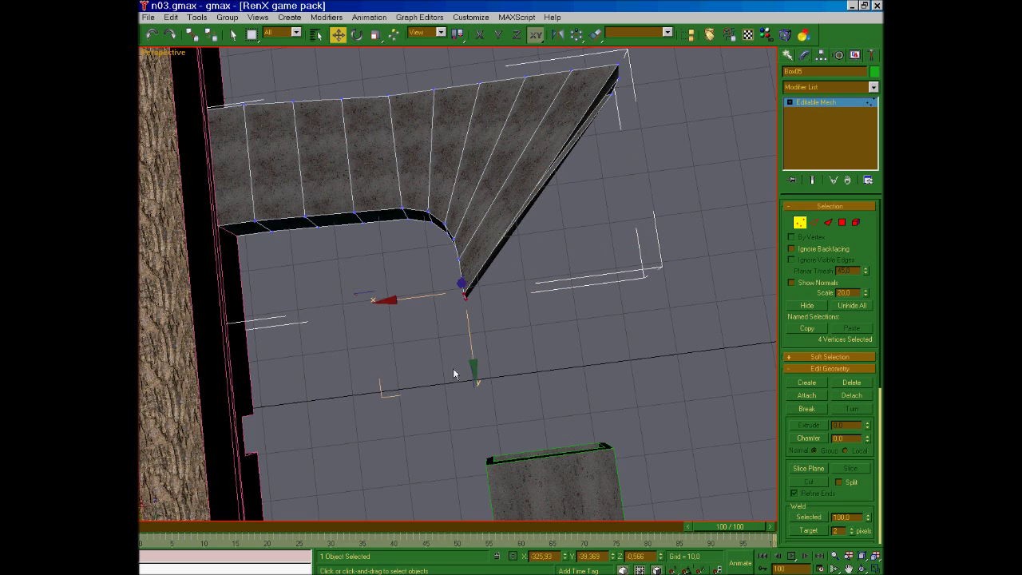
- Select the four vertices at the open end's outer corner and move them along Y toward the other tunnel
{"action": "left_click", "coordinate": [862, 567]}
{"action": "left_click_drag", "start_coordinate": [556, 329], "coordinate": [349, 267]}
{"action": "left_click_drag", "start_coordinate": [533, 312], "coordinate": [482, 324]}
{"action": "left_click", "coordinate": [848, 568]}
{"action": "left_click_drag", "start_coordinate": [518, 445], "coordinate": [583, 352]}
{"action": "left_click_drag", "start_coordinate": [513, 404], "coordinate": [573, 367]}
{"action": "right_click", "coordinate": [568, 369]}
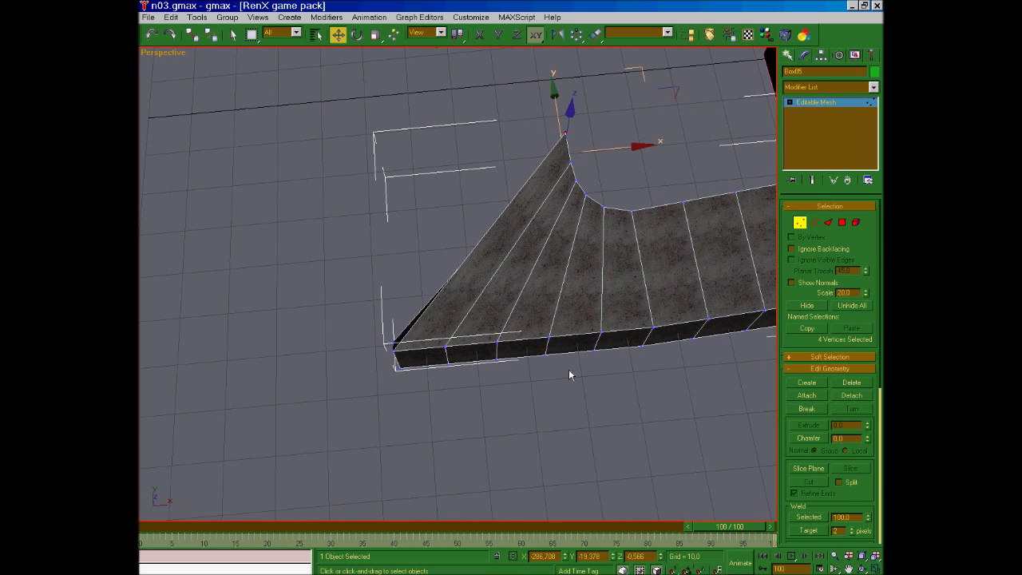
{"action": "left_click", "coordinate": [862, 568]}
{"action": "mouse_move", "coordinate": [496, 344]}
{"action": "left_mouse_down"}
{"action": "mouse_move", "coordinate": [513, 319]}
{"action": "mouse_move", "coordinate": [529, 336]}
{"action": "mouse_move", "coordinate": [510, 350]}
{"action": "left_mouse_up"}
{"action": "key", "text": "w"}
{"action": "left_click", "coordinate": [538, 376]}
{"action": "left_click_drag", "start_coordinate": [534, 367], "coordinate": [401, 302]}
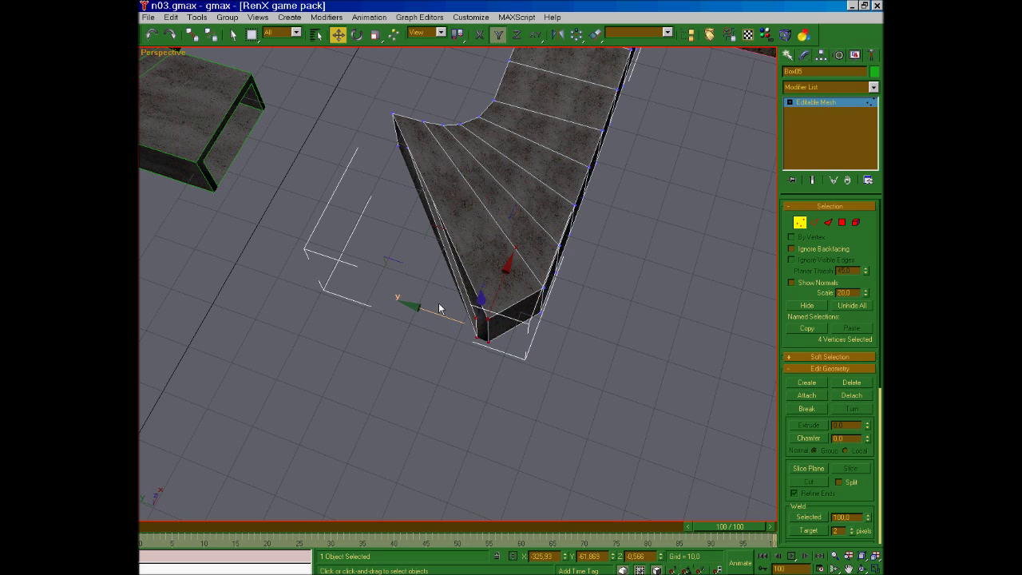
- Check the coordinates of the upper inner corner vertex at the straight tunnel's open end
{"action": "left_click", "coordinate": [859, 567]}
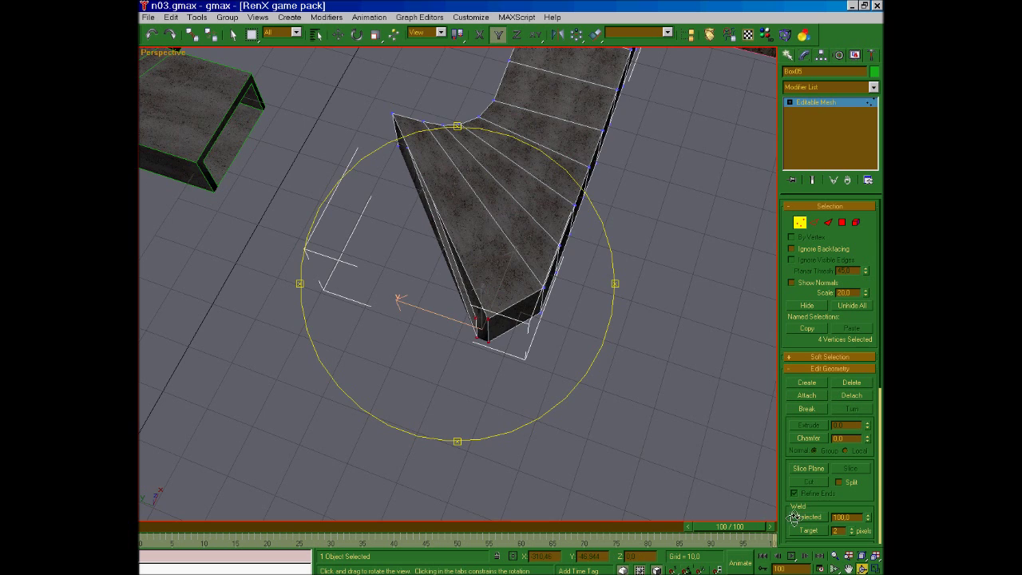
{"action": "left_click_drag", "start_coordinate": [399, 279], "coordinate": [531, 232]}
{"action": "right_click", "coordinate": [532, 232]}
{"action": "left_click", "coordinate": [380, 242]}
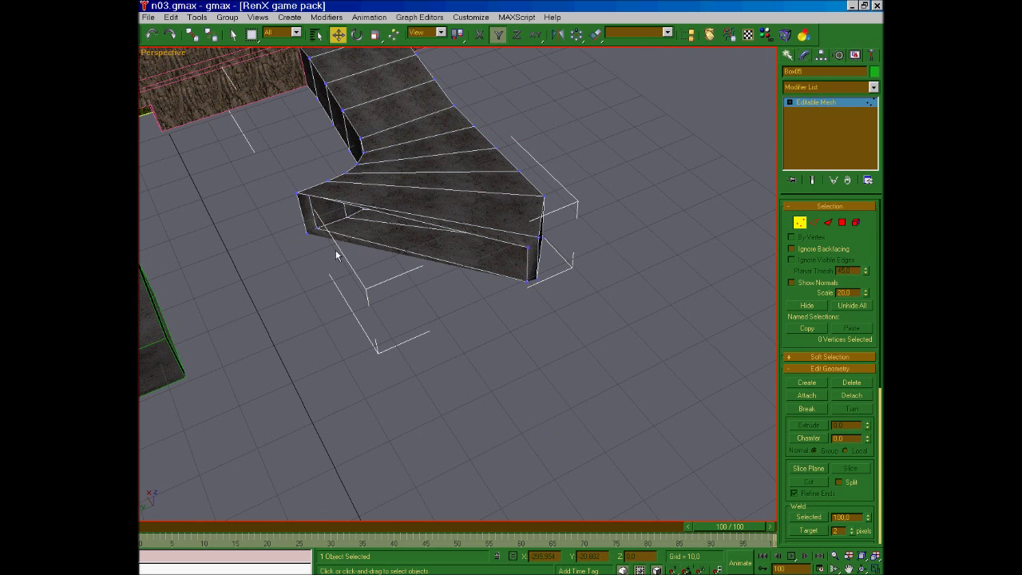
{"action": "left_click", "coordinate": [310, 196]}
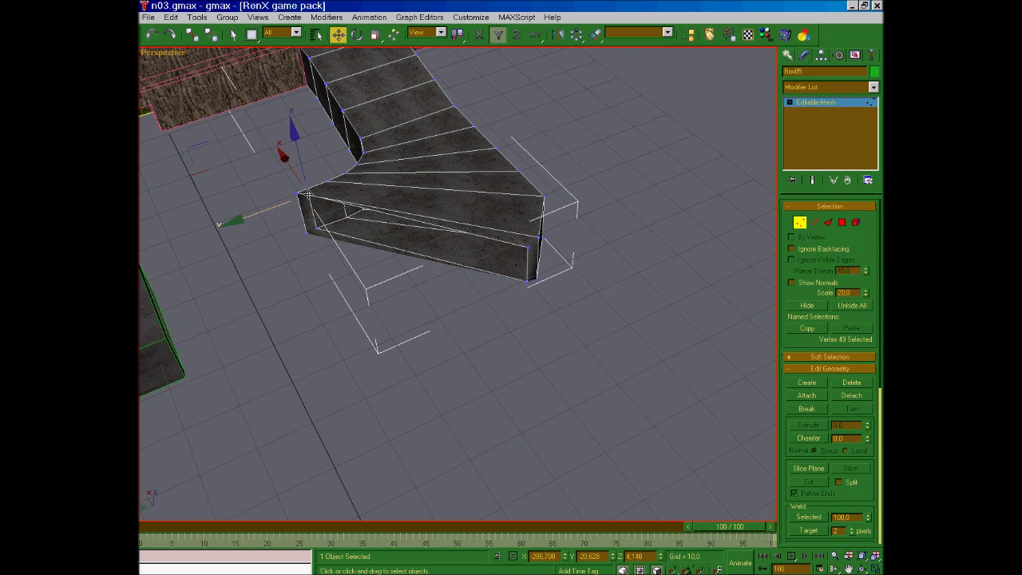
- Select the two inner-wall vertices at the open end's inner corner and move them along Y and X to align the opening's frame
{"action": "left_click", "coordinate": [317, 226], "text": "ctrl"}
{"action": "left_click_drag", "start_coordinate": [287, 226], "coordinate": [275, 223]}
{"action": "left_click_drag", "start_coordinate": [283, 185], "coordinate": [285, 189]}
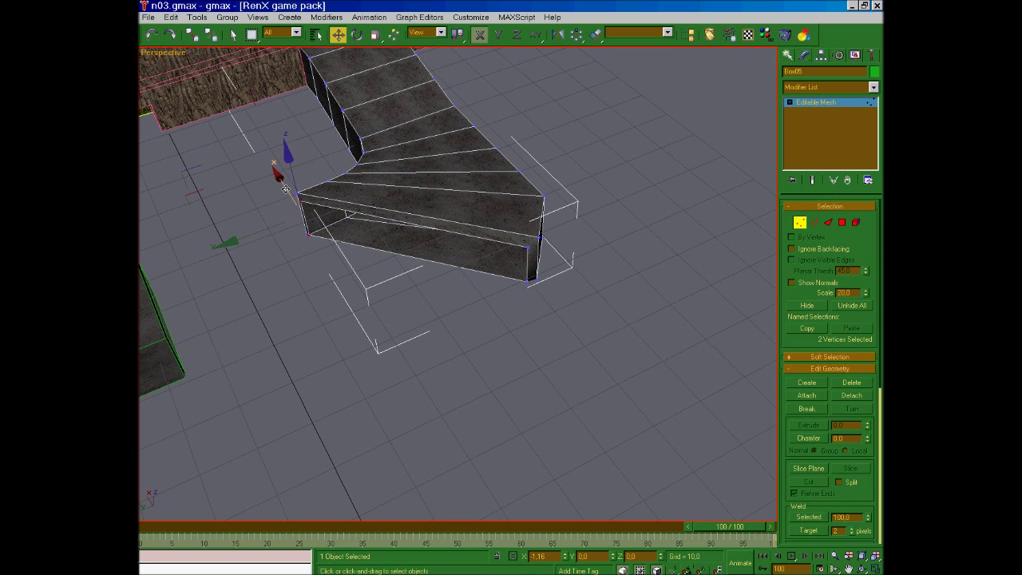
- Move the open end's four outer-corner vertices along Y until the opening squares up with its inner corner facing the other tunnel
{"action": "left_click", "coordinate": [580, 318]}
{"action": "left_click_drag", "start_coordinate": [558, 291], "coordinate": [516, 249]}
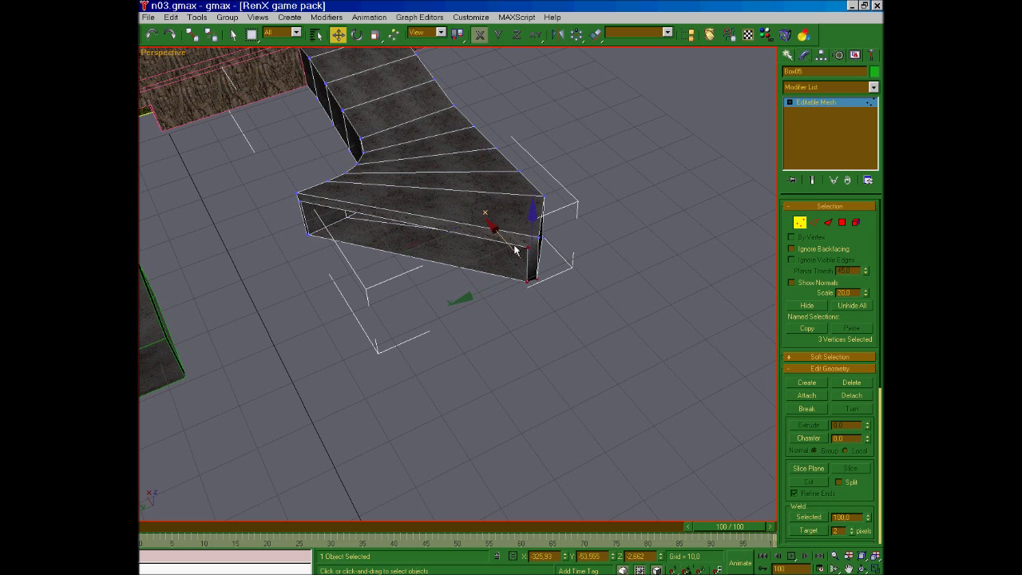
{"action": "left_click", "coordinate": [537, 238], "text": "ctrl"}
{"action": "key", "text": "F6"}
{"action": "left_click_drag", "start_coordinate": [538, 238], "coordinate": [325, 325]}
{"action": "left_click", "coordinate": [414, 362]}
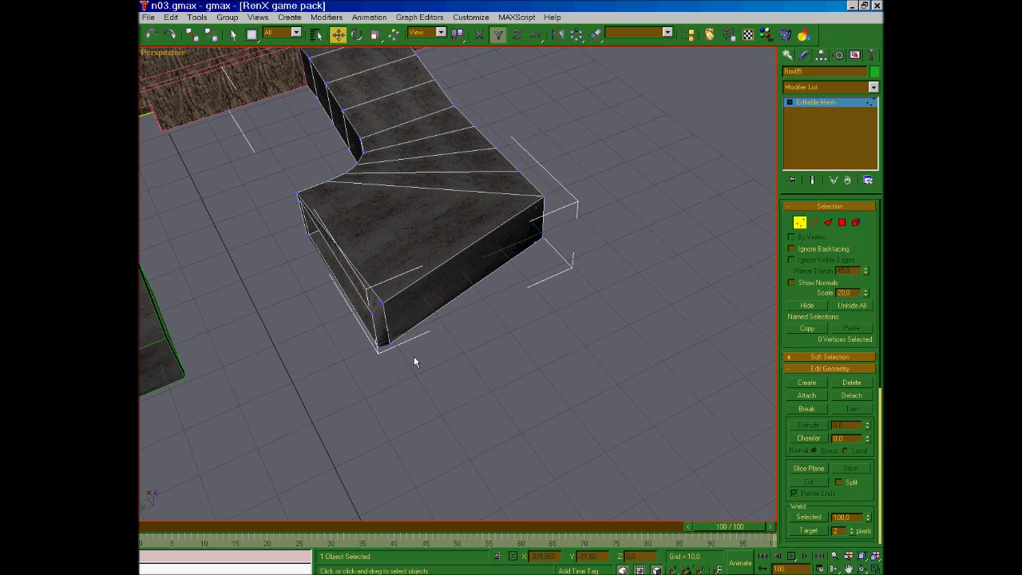
- Select the two inner-wall vertices at the open end's outer corner and move them along Y and X to align the frame
{"action": "left_click", "coordinate": [385, 305]}
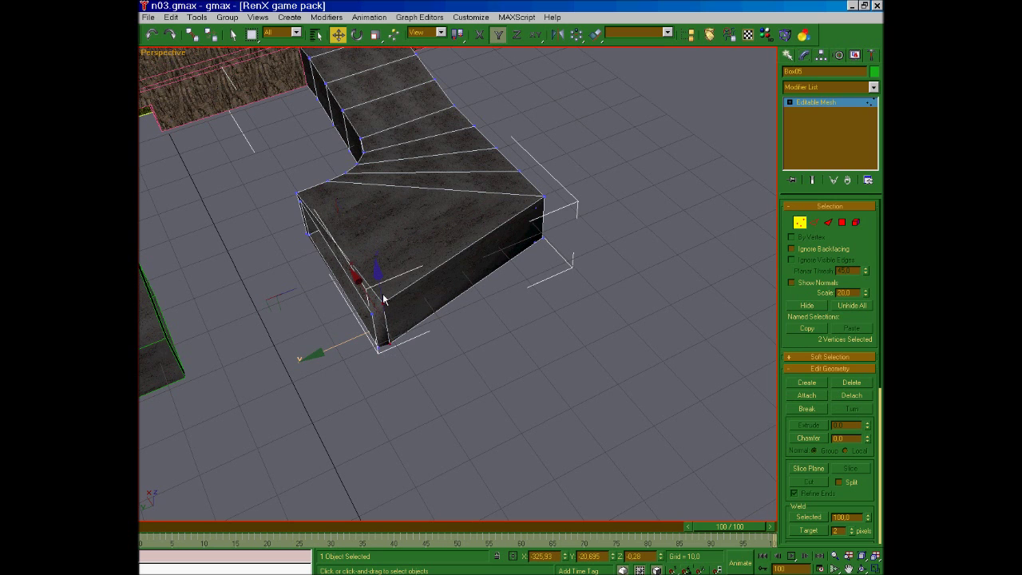
{"action": "left_click_drag", "start_coordinate": [338, 345], "coordinate": [325, 352]}
{"action": "left_click_drag", "start_coordinate": [346, 288], "coordinate": [349, 292]}
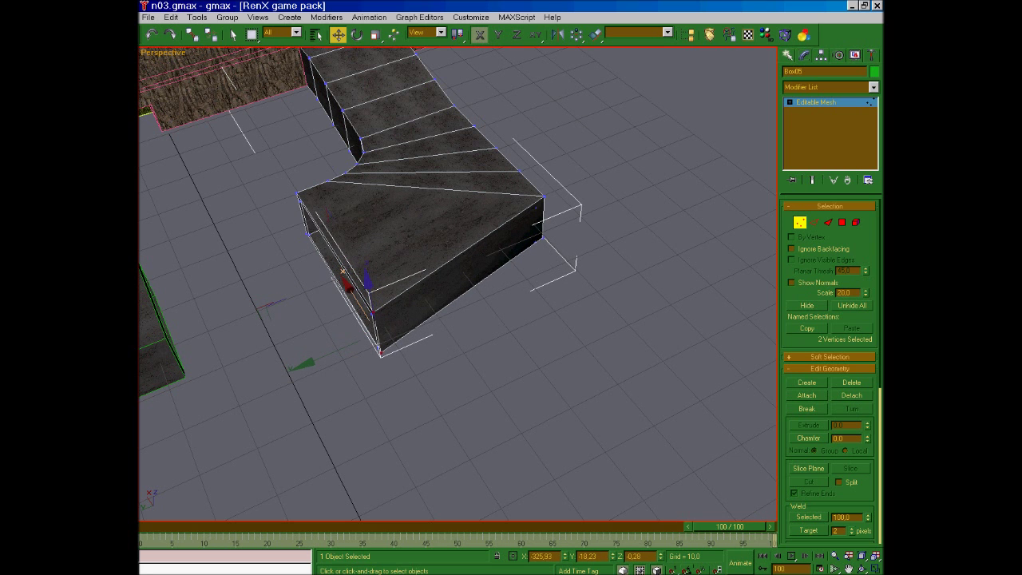
- Examine the bend's outer side and select the four outer-corner vertices of the segment line nearest the open end
{"action": "left_click", "coordinate": [858, 568]}
{"action": "left_click_drag", "start_coordinate": [523, 339], "coordinate": [378, 324]}
{"action": "left_click_drag", "start_coordinate": [582, 325], "coordinate": [423, 317]}
{"action": "key", "text": "w"}
{"action": "left_click", "coordinate": [616, 322]}
{"action": "left_click", "coordinate": [862, 569]}
{"action": "left_click_drag", "start_coordinate": [607, 334], "coordinate": [440, 232]}
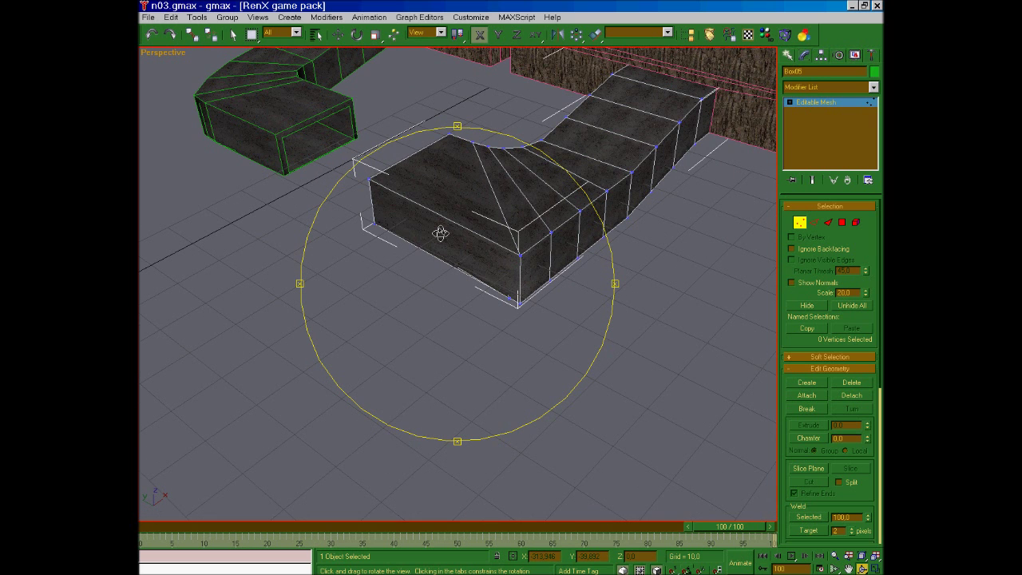
{"action": "left_click_drag", "start_coordinate": [440, 232], "coordinate": [512, 289]}
{"action": "right_click", "coordinate": [520, 273]}
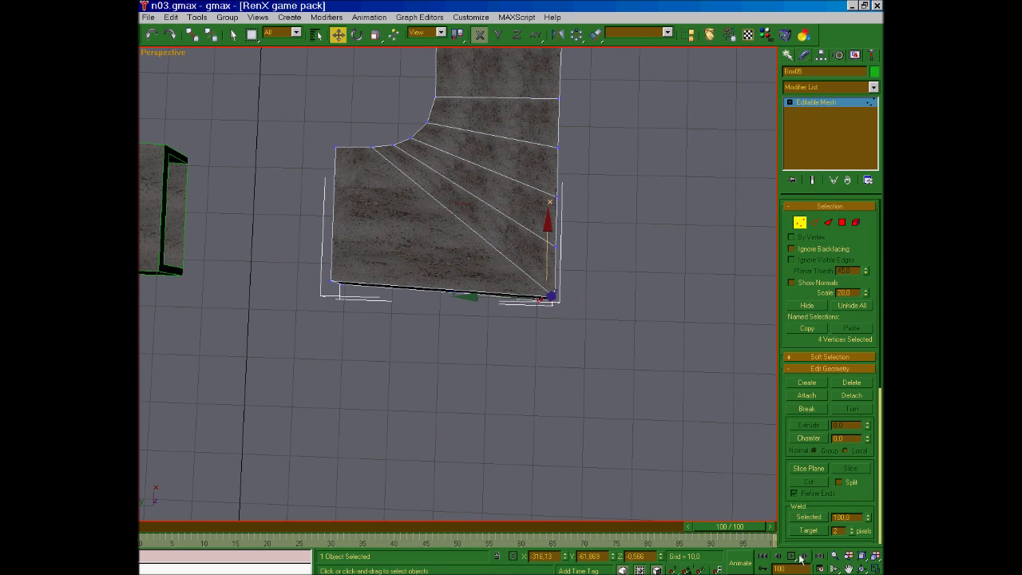
- Select the two inner-wall vertices at the bend's outer corner and move them in XY toward the outer wall's corner
{"action": "left_click", "coordinate": [849, 569]}
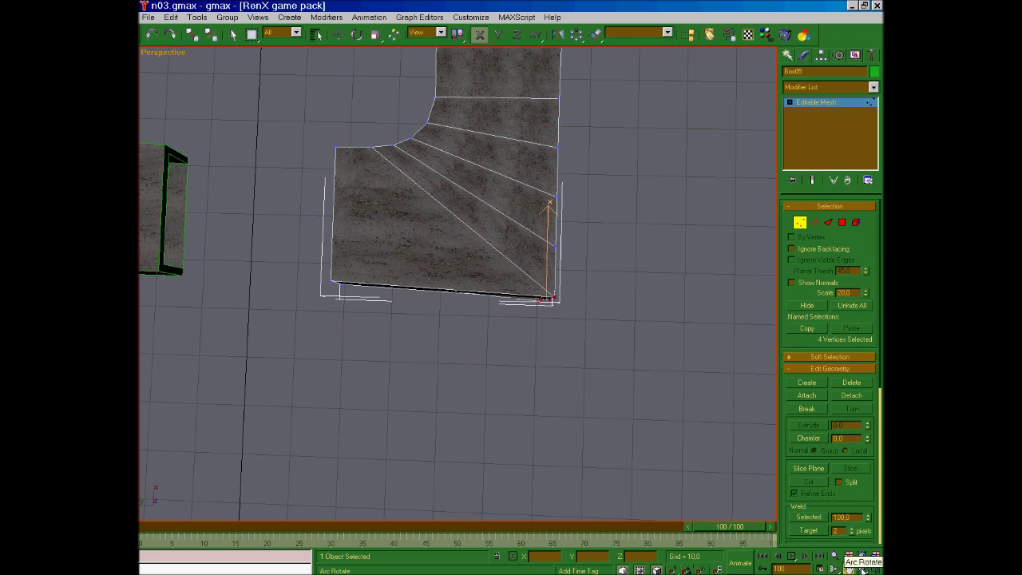
{"action": "left_click", "coordinate": [862, 568]}
{"action": "left_click_drag", "start_coordinate": [504, 307], "coordinate": [528, 254]}
{"action": "right_click", "coordinate": [529, 257]}
{"action": "left_click", "coordinate": [545, 291]}
{"action": "left_click_drag", "start_coordinate": [546, 290], "coordinate": [533, 243]}
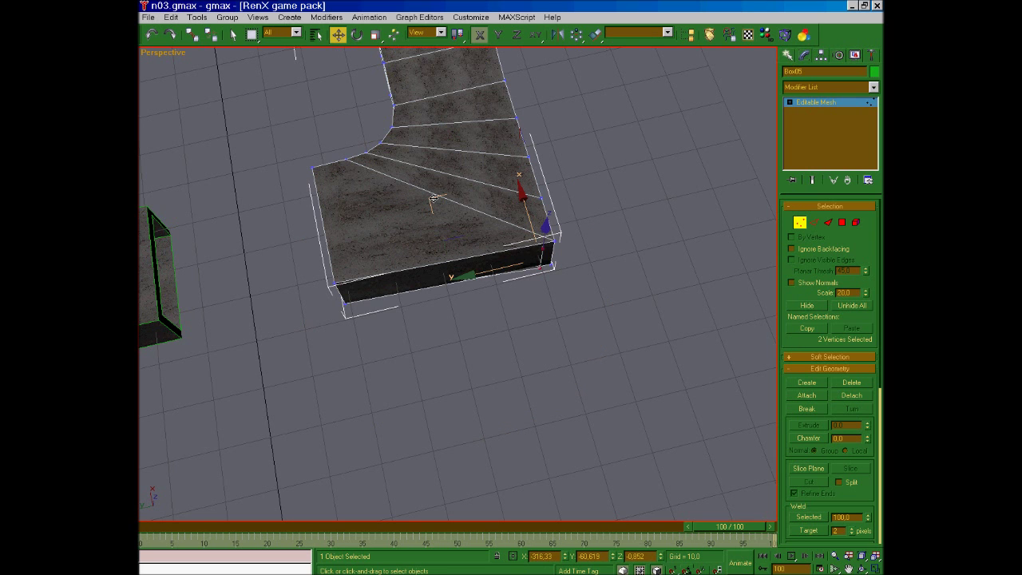
{"action": "key", "text": "F8"}
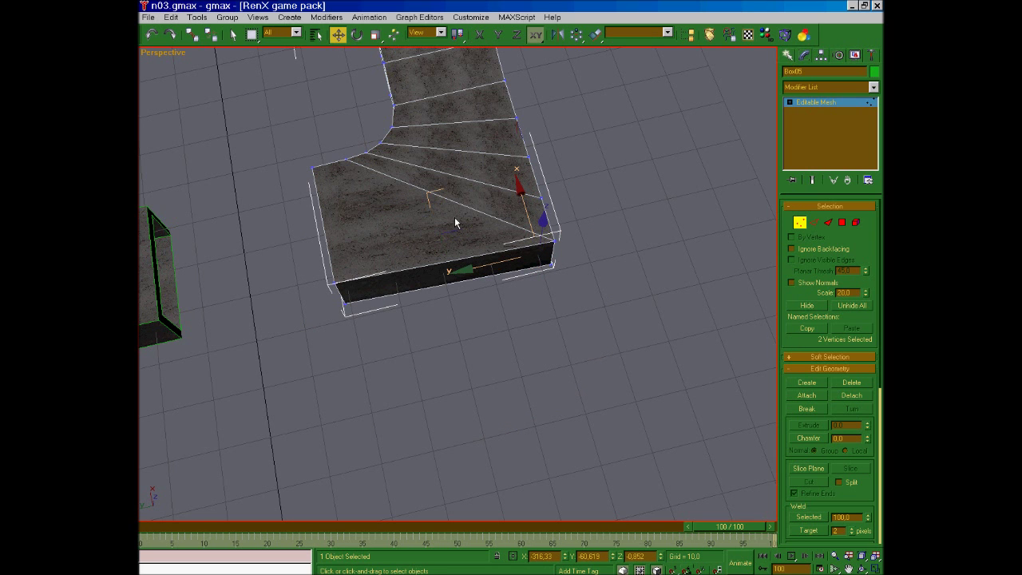
{"action": "left_click", "coordinate": [862, 568]}
{"action": "left_click_drag", "start_coordinate": [410, 297], "coordinate": [552, 194]}
{"action": "key", "text": "w"}
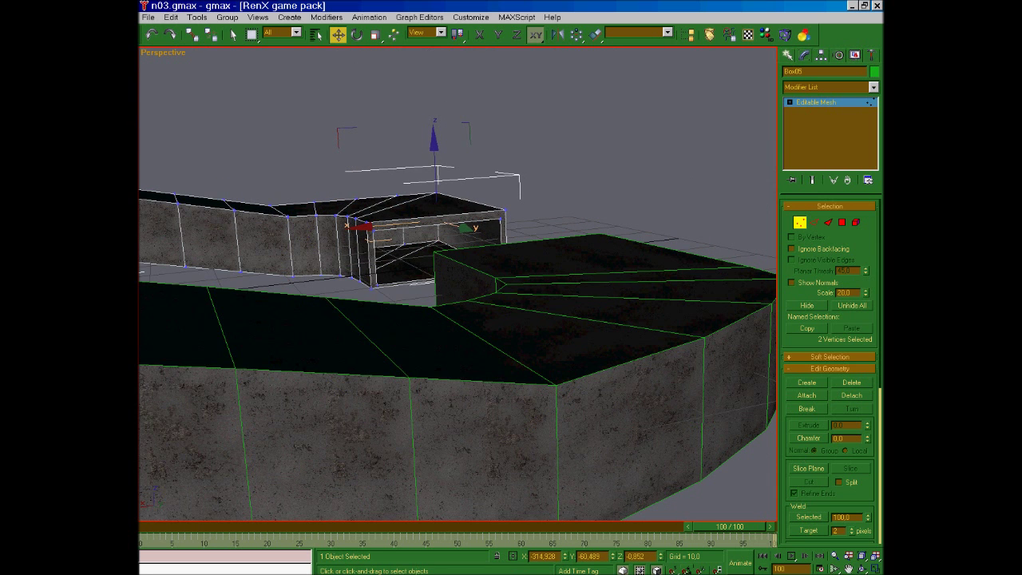
- Fine-tune the same two inner-wall vertices in XY to even out the wall thickness at the bend's outer corner
{"action": "left_click", "coordinate": [860, 569]}
{"action": "left_click_drag", "start_coordinate": [487, 237], "coordinate": [405, 247]}
{"action": "right_click", "coordinate": [444, 260]}
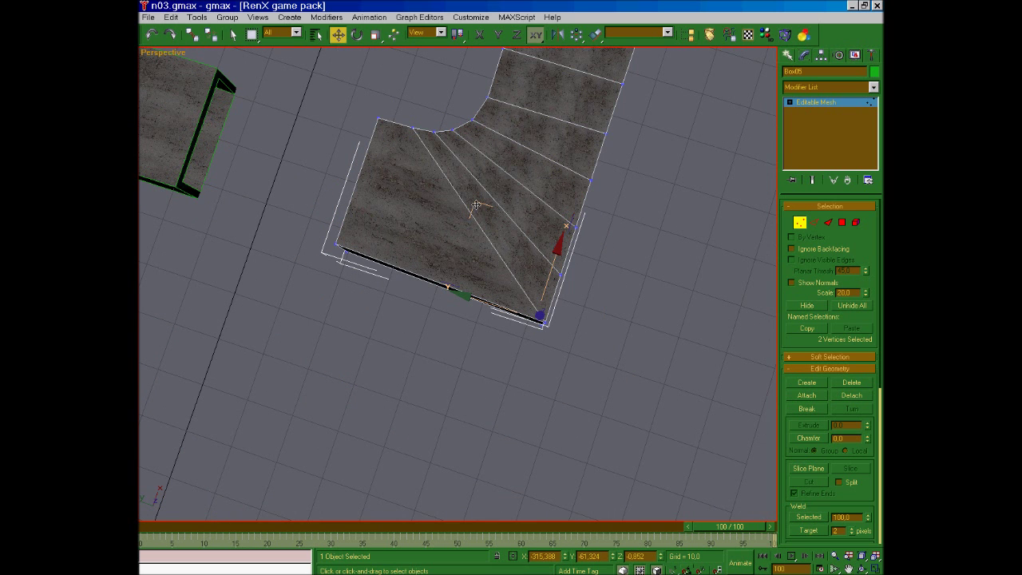
{"action": "mouse_move", "coordinate": [476, 206]}
{"action": "left_mouse_down"}
{"action": "mouse_move", "coordinate": [482, 213]}
{"action": "mouse_move", "coordinate": [484, 199]}
{"action": "left_mouse_up"}
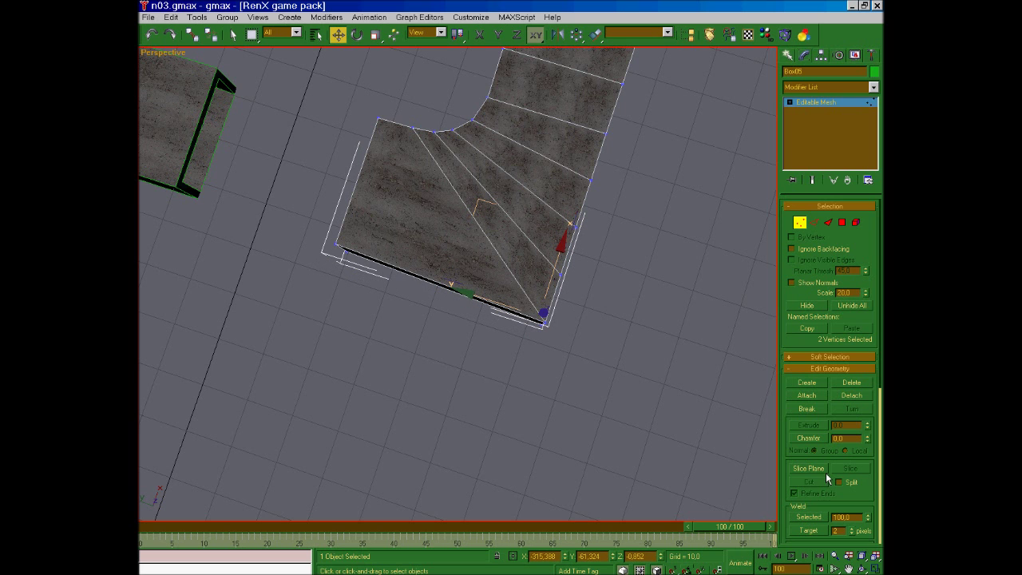
{"action": "left_click", "coordinate": [864, 569]}
{"action": "left_click_drag", "start_coordinate": [614, 378], "coordinate": [498, 240]}
{"action": "right_click", "coordinate": [486, 239]}
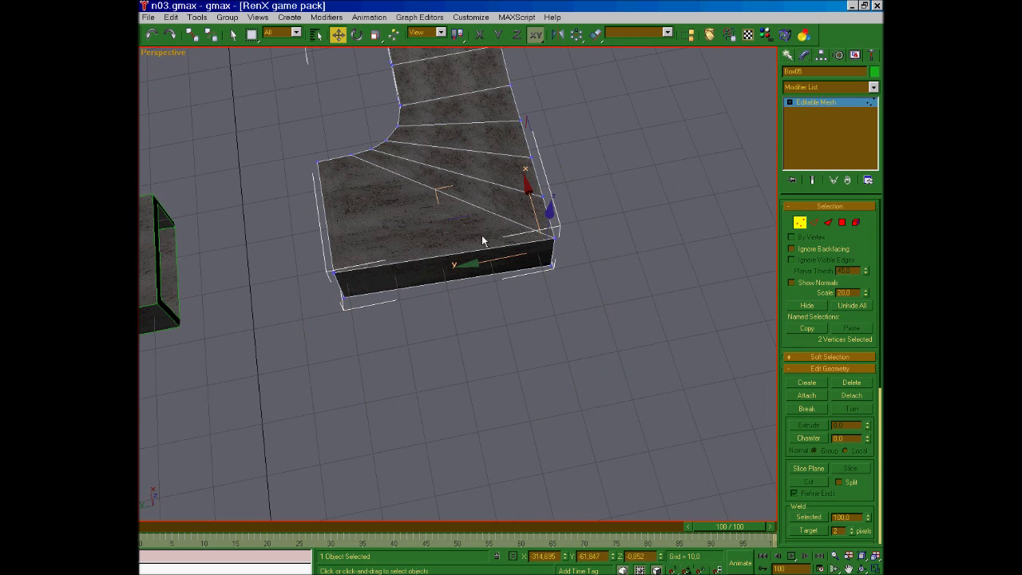
{"action": "mouse_move", "coordinate": [441, 189]}
{"action": "left_mouse_down"}
{"action": "mouse_move", "coordinate": [487, 269]}
{"action": "mouse_move", "coordinate": [437, 190]}
{"action": "left_mouse_up"}
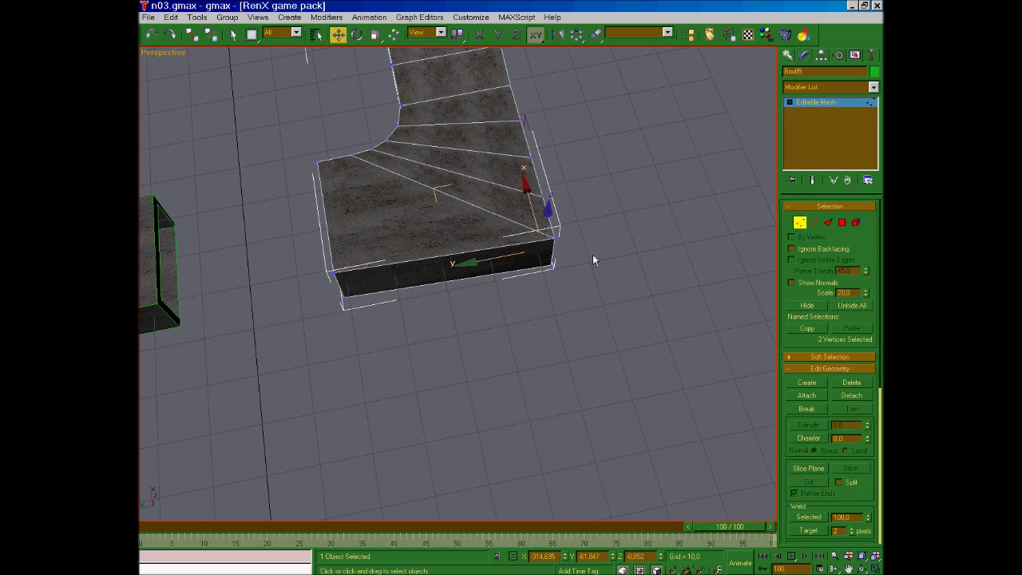
- Try to round the bend's outer side by moving the outer vertices of the two segment lines nearest the open end inward
{"action": "left_click", "coordinate": [863, 568]}
{"action": "left_click_drag", "start_coordinate": [595, 289], "coordinate": [498, 314]}
{"action": "right_click", "coordinate": [498, 315]}
{"action": "left_click_drag", "start_coordinate": [512, 362], "coordinate": [409, 208]}
{"action": "left_click_drag", "start_coordinate": [485, 215], "coordinate": [502, 200]}
{"action": "left_click_drag", "start_coordinate": [566, 348], "coordinate": [473, 231]}
{"action": "key", "text": "F6"}
{"action": "left_click", "coordinate": [587, 313]}
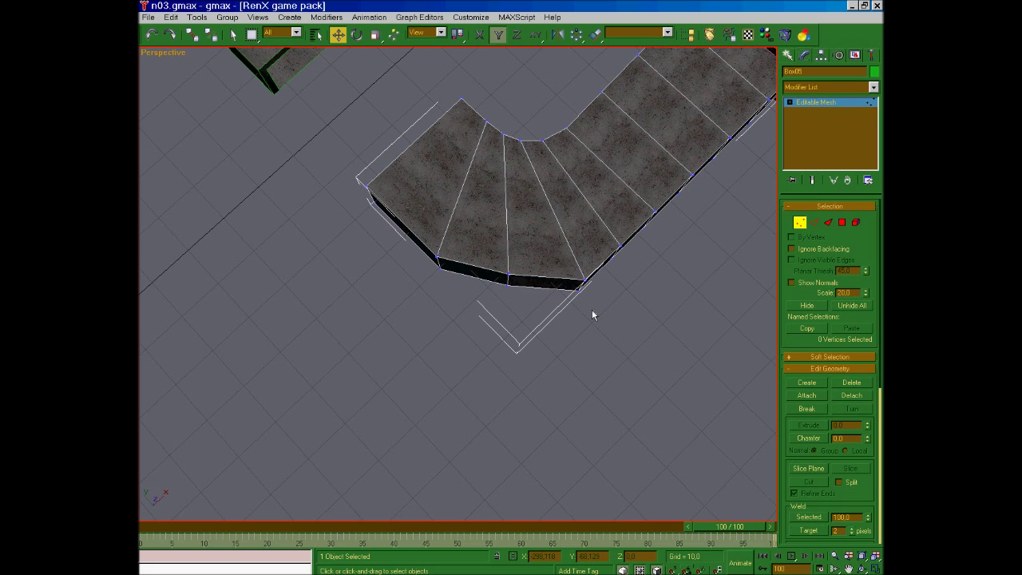
- Undo the moves of the outer-side vertices on the two segment lines and check the selection inside the tunnel
{"action": "left_click", "coordinate": [158, 36]}
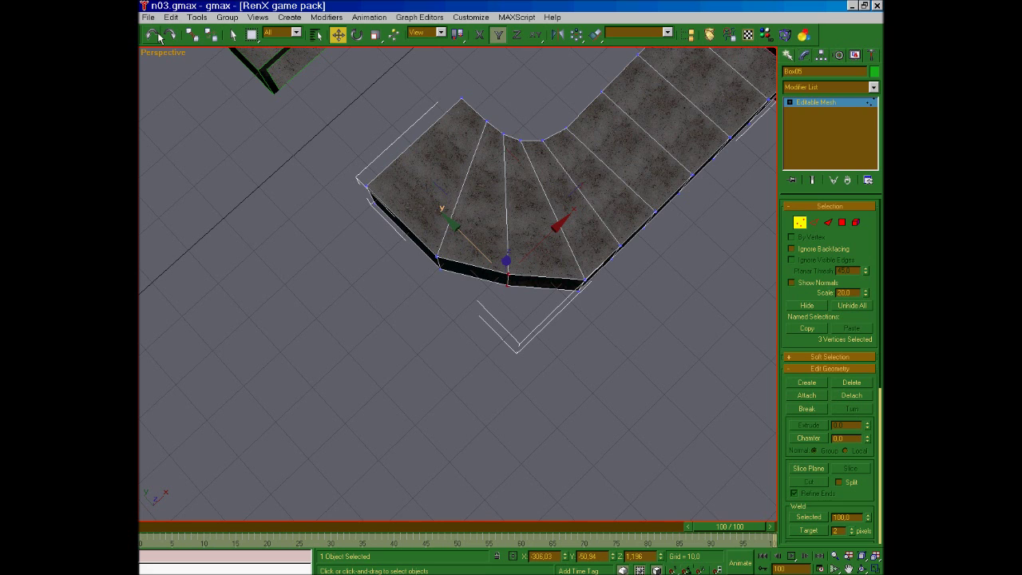
{"action": "left_click", "coordinate": [158, 36]}
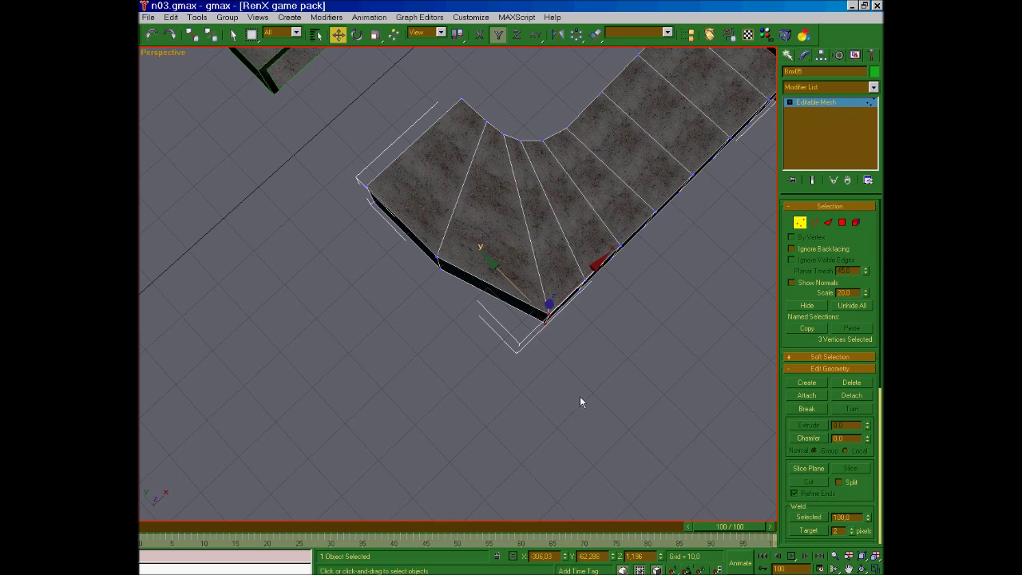
{"action": "left_click", "coordinate": [862, 568]}
{"action": "left_click_drag", "start_coordinate": [449, 352], "coordinate": [519, 313]}
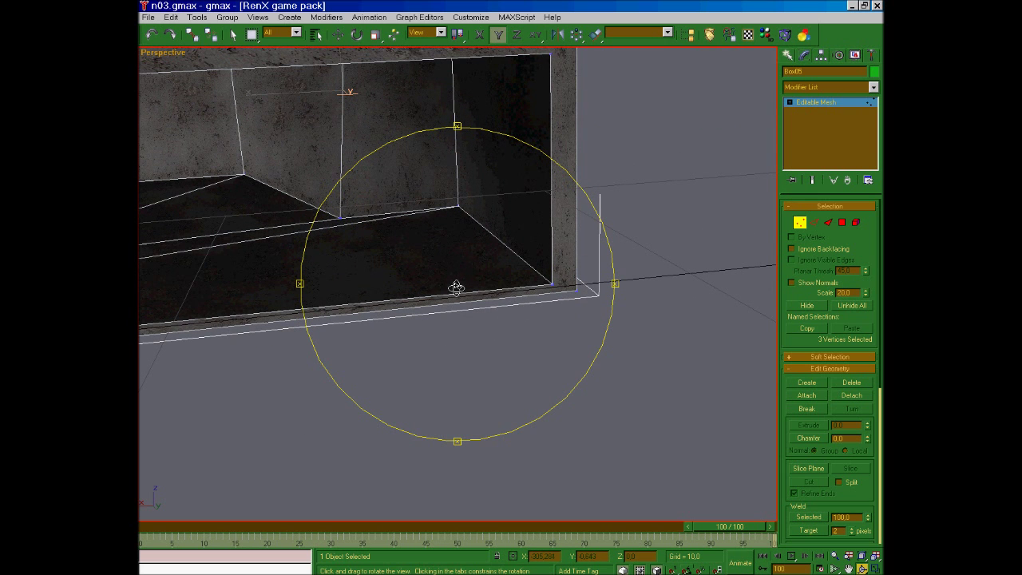
{"action": "left_click", "coordinate": [148, 36]}
{"action": "left_click", "coordinate": [147, 37]}
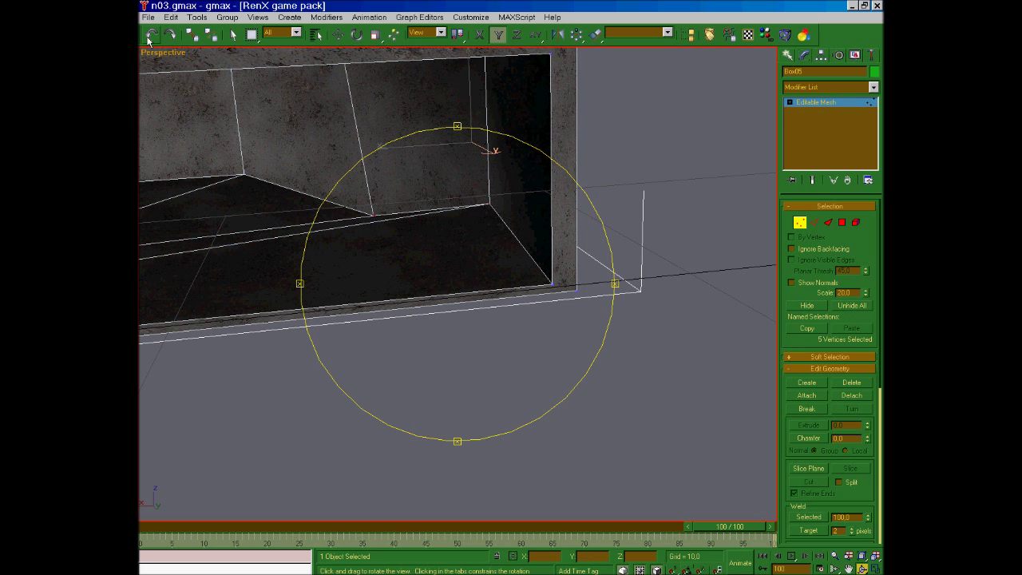
{"action": "left_click", "coordinate": [147, 37]}
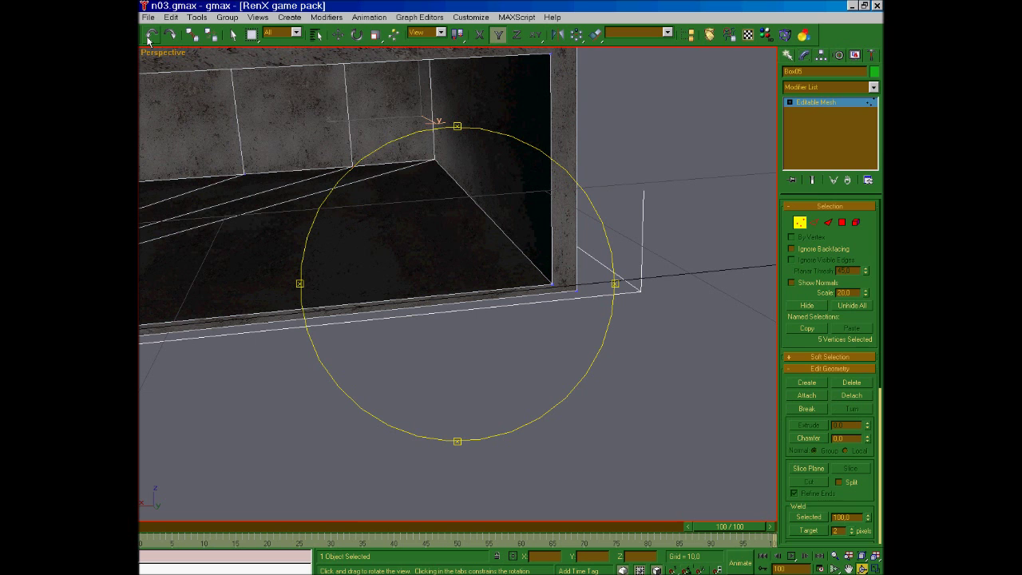
- Remove the extra vertex from the selection, keeping the four outer-side vertices of the segment line nearest the open end
{"action": "key", "text": "w"}
{"action": "left_click", "coordinate": [351, 166], "text": "alt"}
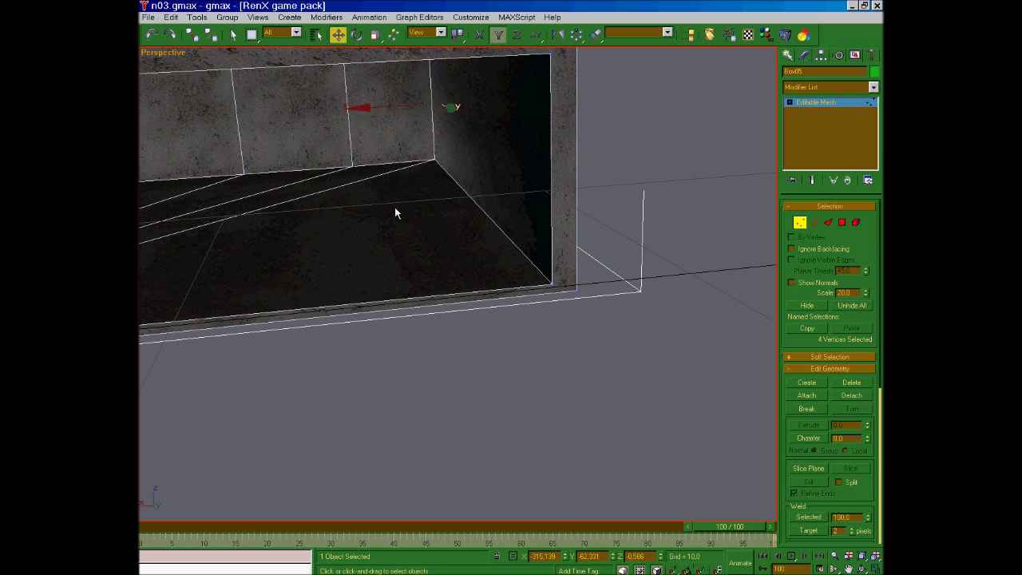
{"action": "left_click", "coordinate": [861, 568]}
{"action": "left_click_drag", "start_coordinate": [594, 304], "coordinate": [408, 341]}
{"action": "scroll", "coordinate": [431, 325], "scroll_direction": "down", "scroll_amount": 3}
{"action": "left_click_drag", "start_coordinate": [463, 304], "coordinate": [496, 281]}
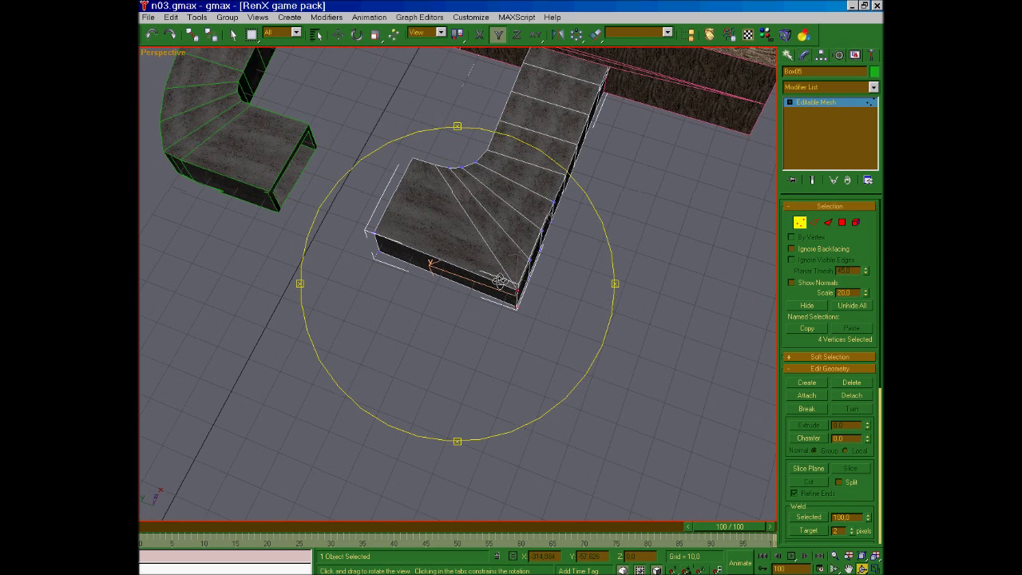
{"action": "right_click", "coordinate": [496, 281]}
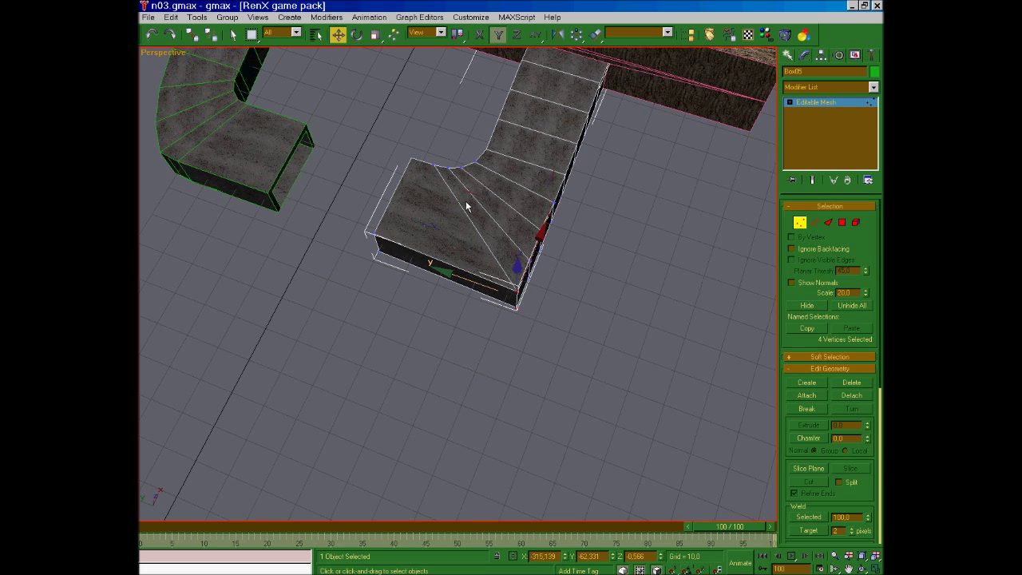
- In Notepad, replace the note with "See how carefully you getta check that? I didnt check it once and insta fuck up (though prob a coincidenc"
{"action": "key", "text": "alt+Tab"}
{"action": "left_click_drag", "start_coordinate": [740, 104], "coordinate": [184, 105]}
{"action": "type", "text": "Se"}
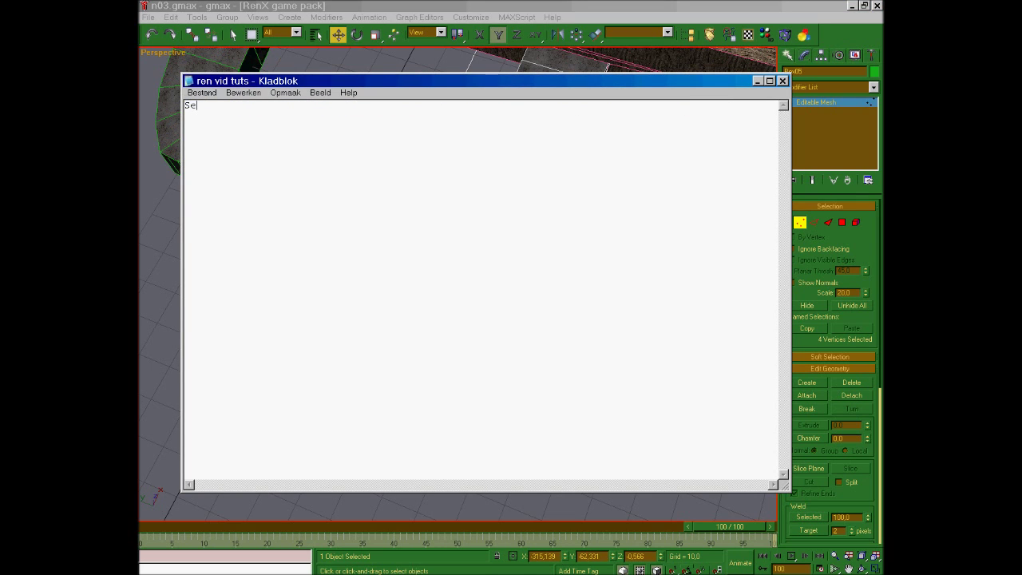
{"action": "type", "text": "e how carefu"}
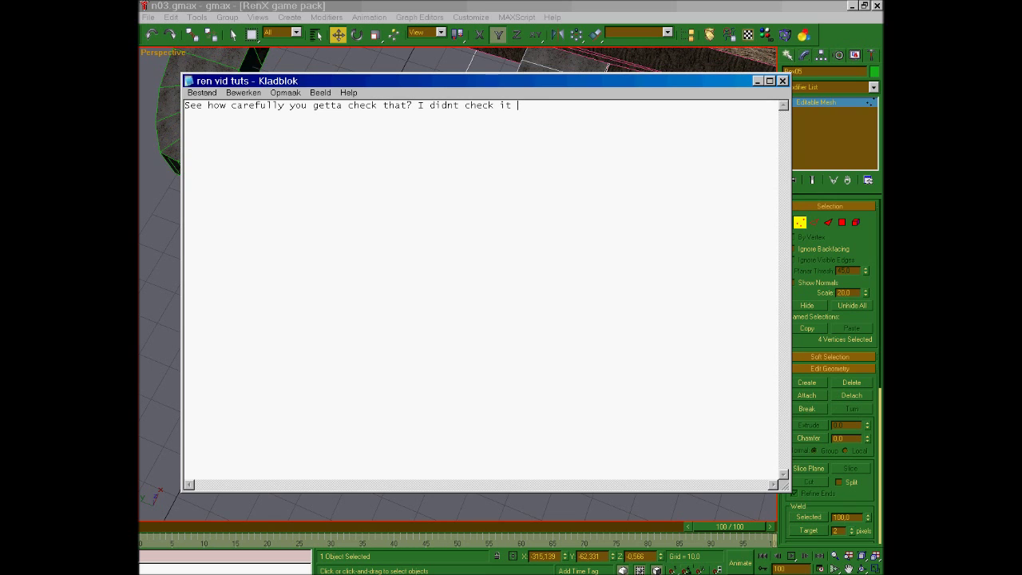
{"action": "type", "text": "insta fuck up (though prob a coincidenc"}
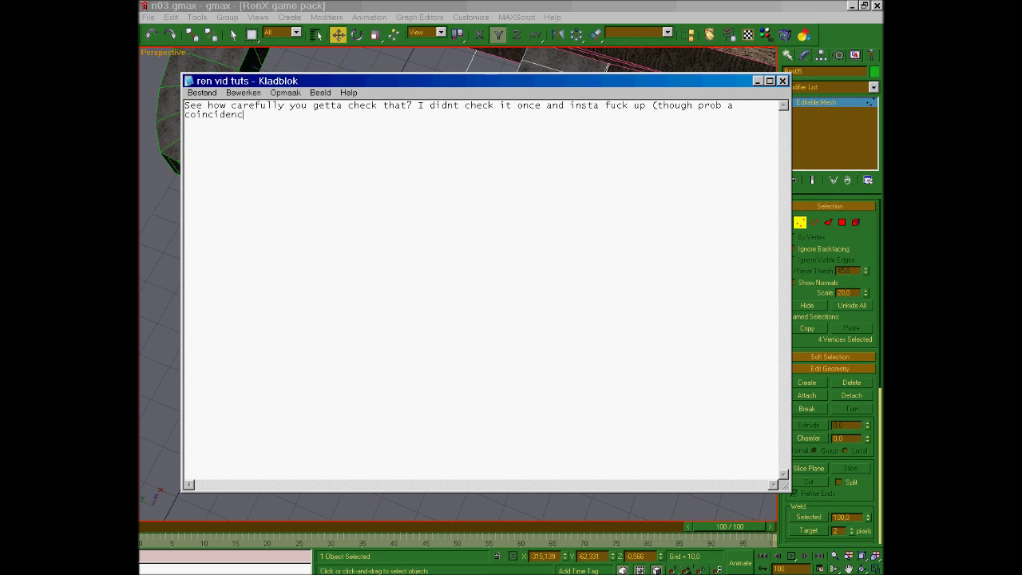
- Clear the whole note in Notepad and switch back to gmax
{"action": "key", "text": "BackSpace"}
{"action": "key", "text": "BackSpace"}
{"action": "key", "text": "BackSpace"}
{"action": "key", "text": "BackSpace"}
{"action": "key", "text": "BackSpace"}
{"action": "key", "text": "BackSpace"}
{"action": "key", "text": "BackSpace"}
{"action": "key", "text": "BackSpace"}
{"action": "key", "text": "BackSpace"}
{"action": "key", "text": "BackSpace"}
{"action": "key", "text": "BackSpace"}
{"action": "key", "text": "BackSpace"}
{"action": "key", "text": "BackSpace"}
{"action": "key", "text": "BackSpace"}
{"action": "key", "text": "BackSpace"}
{"action": "key", "text": "BackSpace"}
{"action": "key", "text": "BackSpace"}
{"action": "left_click_drag", "start_coordinate": [734, 107], "coordinate": [185, 109]}
{"action": "key", "text": "BackSpace"}
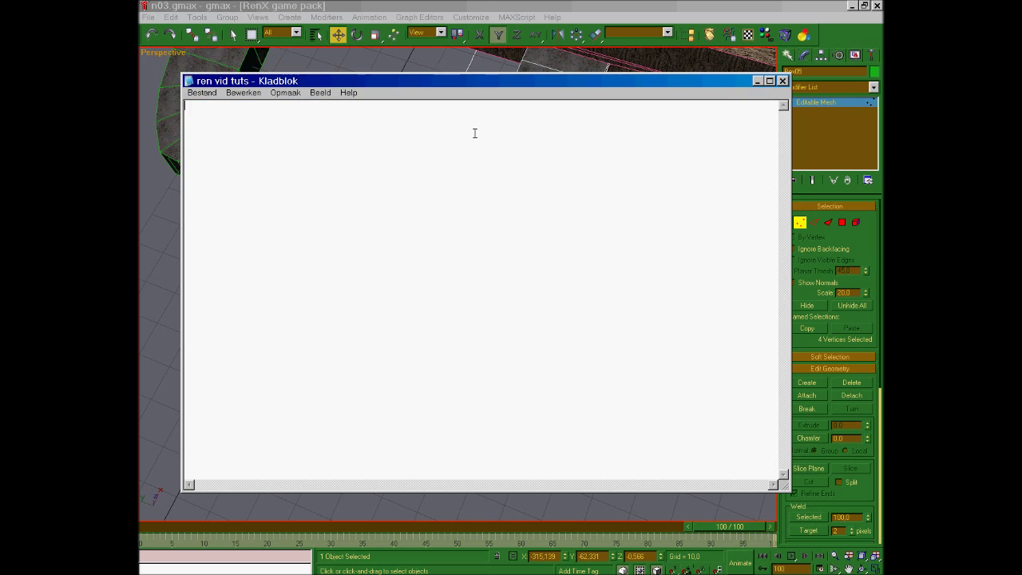
{"action": "left_click", "coordinate": [471, 6]}
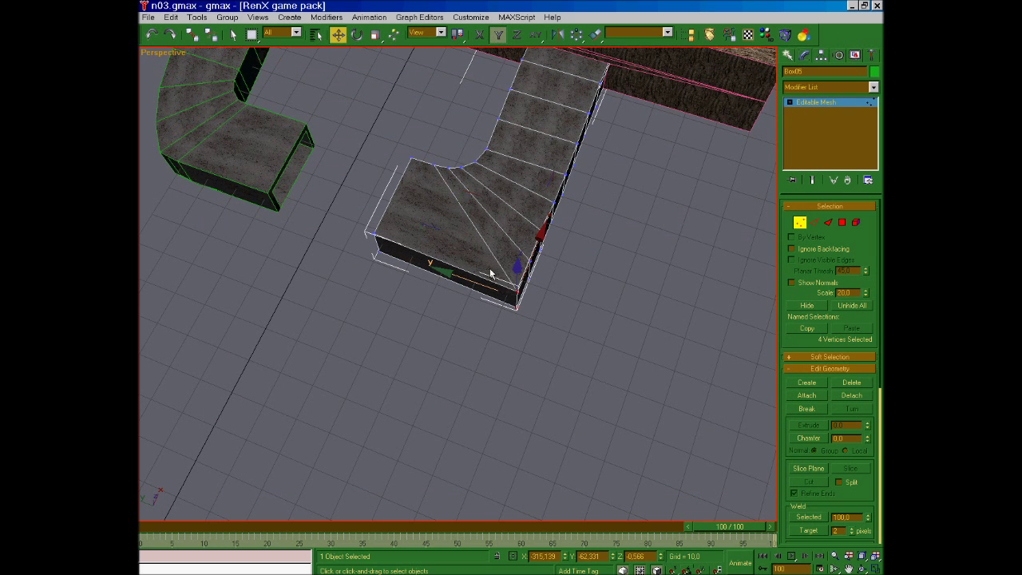
- Move the four outer-side vertices of each of the two segment lines nearest the open end in XY to start the outer curve
{"action": "left_click_drag", "start_coordinate": [461, 194], "coordinate": [396, 165]}
{"action": "left_click_drag", "start_coordinate": [552, 292], "coordinate": [502, 253]}
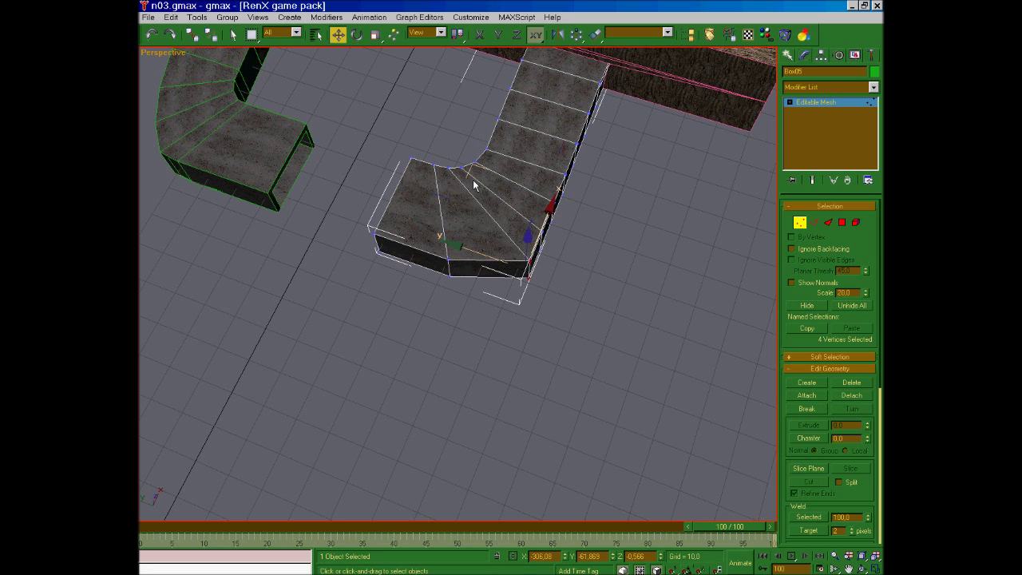
{"action": "left_click_drag", "start_coordinate": [474, 167], "coordinate": [428, 160]}
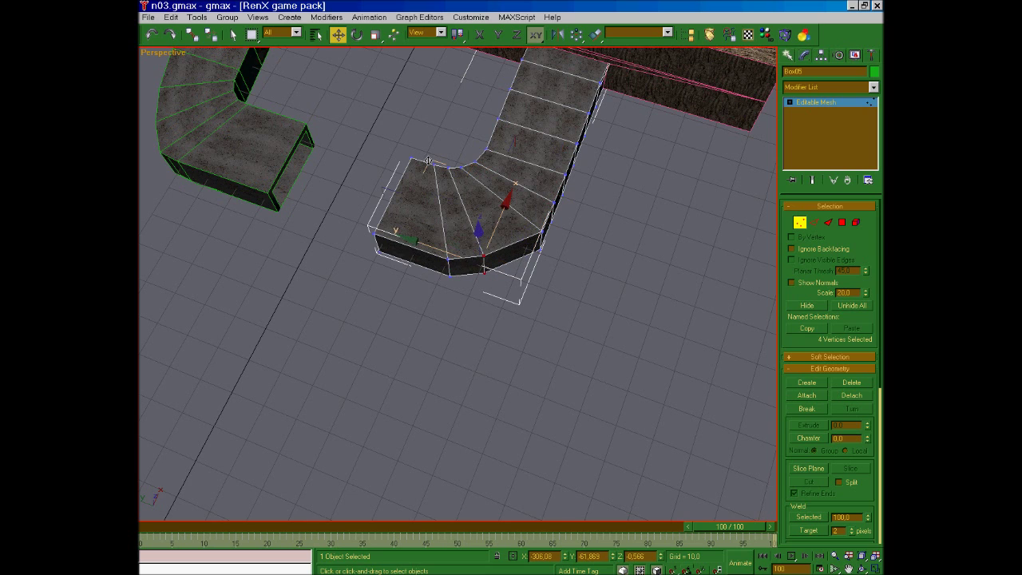
- Move the four outer-side vertices of each of the next two segment lines in XY to continue the bend's outer curve
{"action": "left_click", "coordinate": [520, 232]}
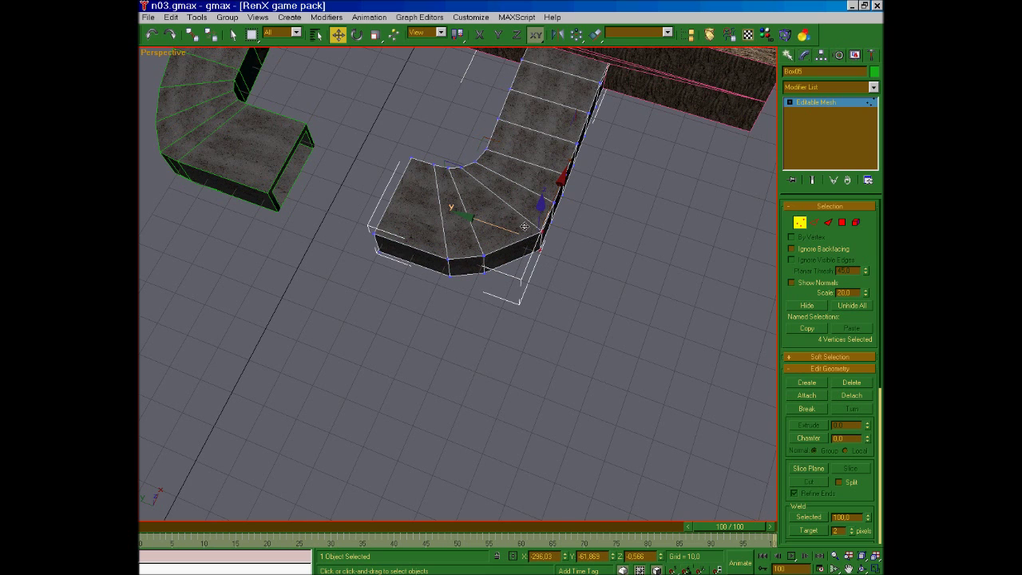
{"action": "left_click_drag", "start_coordinate": [486, 137], "coordinate": [461, 142]}
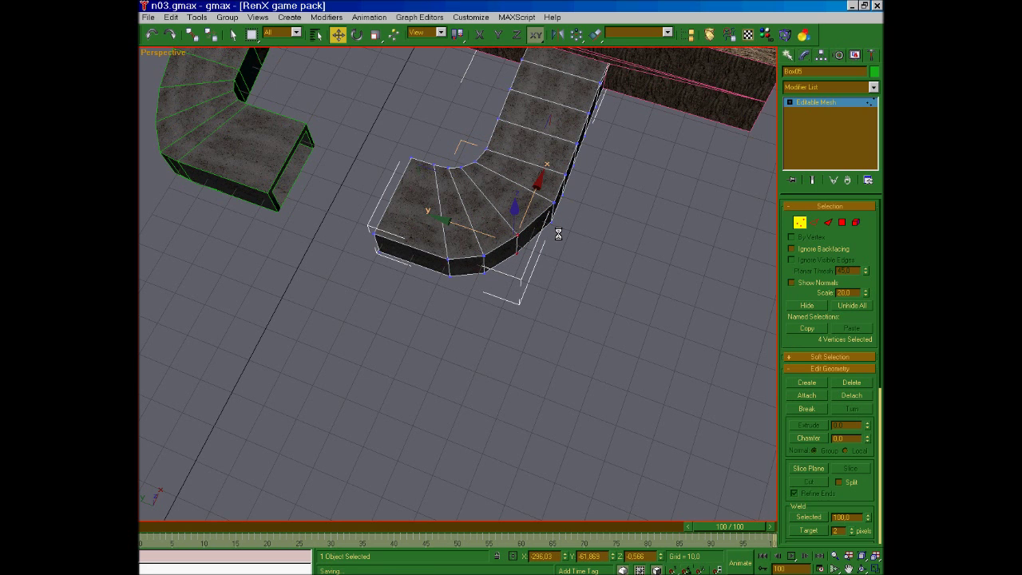
{"action": "left_click_drag", "start_coordinate": [558, 234], "coordinate": [534, 200]}
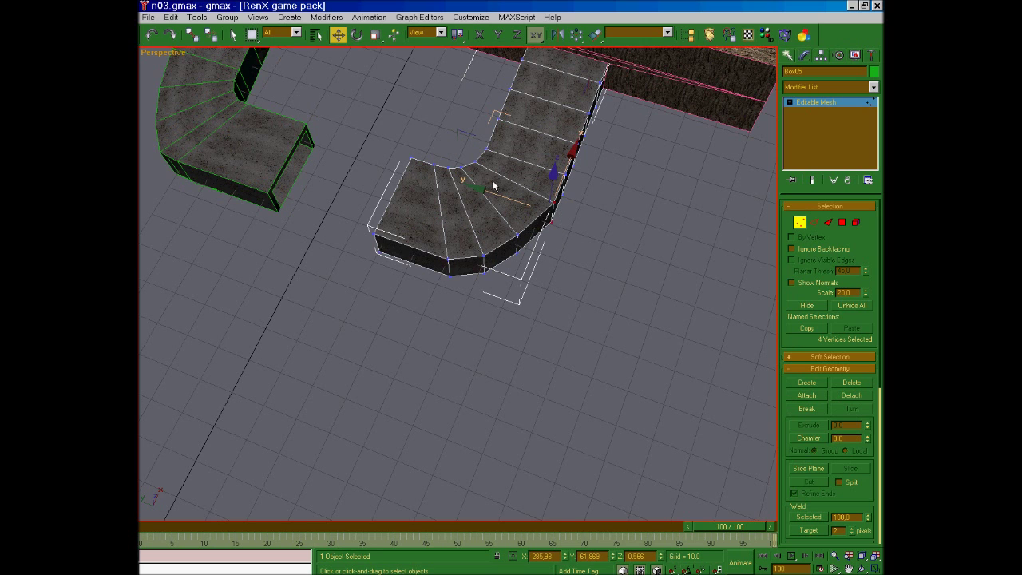
{"action": "left_click_drag", "start_coordinate": [494, 116], "coordinate": [486, 118]}
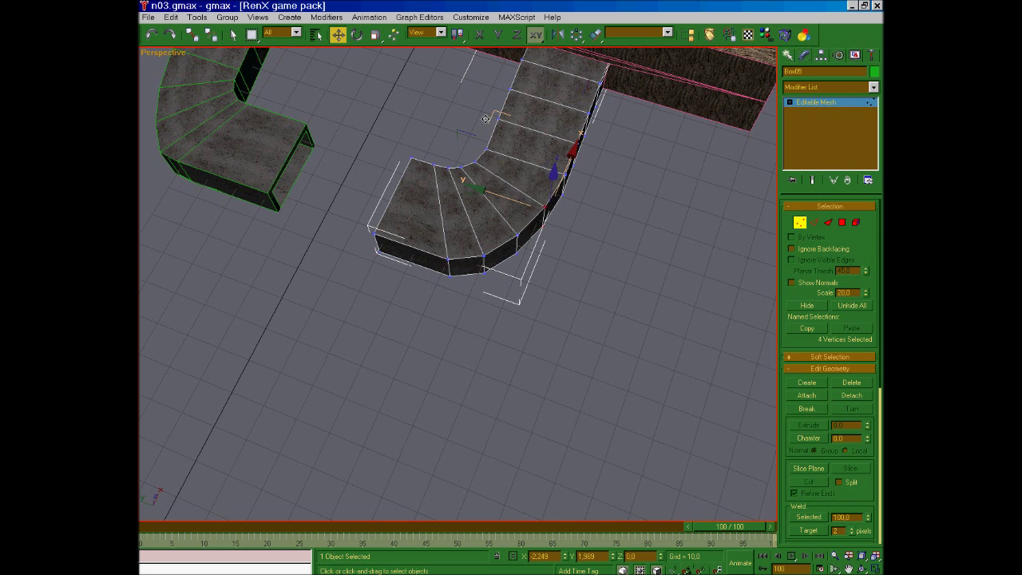
- Deselect the moved vertices and examine both bent tunnels and the gap between their open ends from several angles
{"action": "left_click", "coordinate": [614, 268]}
{"action": "left_click", "coordinate": [862, 567]}
{"action": "left_click_drag", "start_coordinate": [445, 234], "coordinate": [445, 127]}
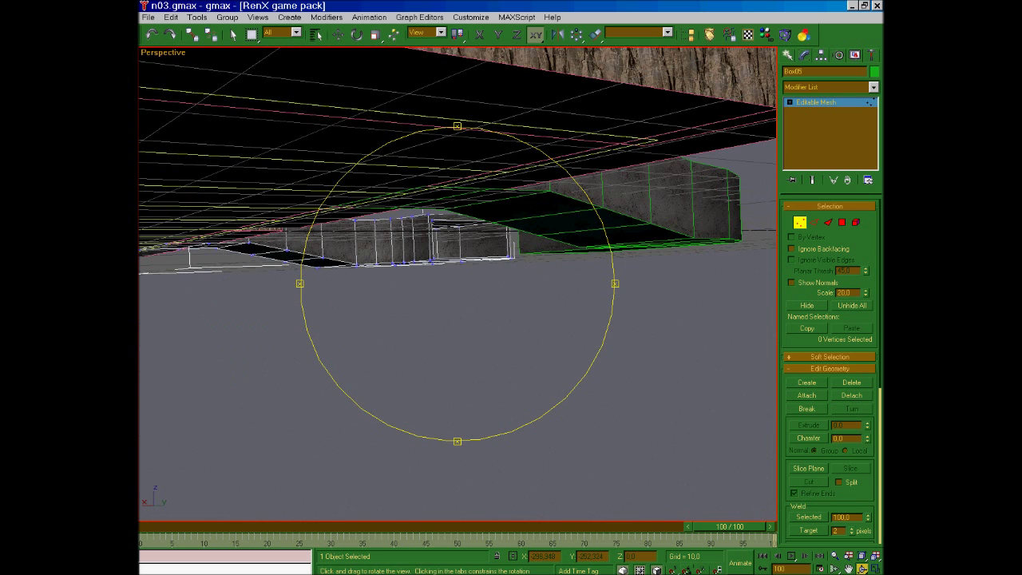
{"action": "left_click_drag", "start_coordinate": [509, 377], "coordinate": [459, 320]}
{"action": "left_click", "coordinate": [849, 569]}
{"action": "left_click_drag", "start_coordinate": [448, 372], "coordinate": [619, 404]}
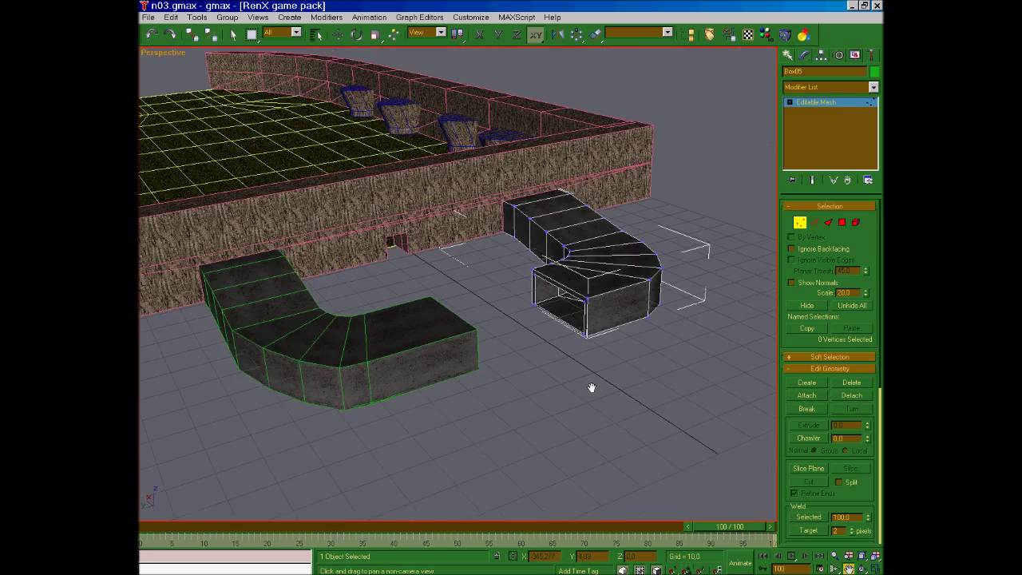
{"action": "left_click", "coordinate": [862, 568]}
{"action": "left_click_drag", "start_coordinate": [587, 367], "coordinate": [573, 383]}
{"action": "scroll", "coordinate": [573, 384], "scroll_direction": "up", "scroll_amount": 5}
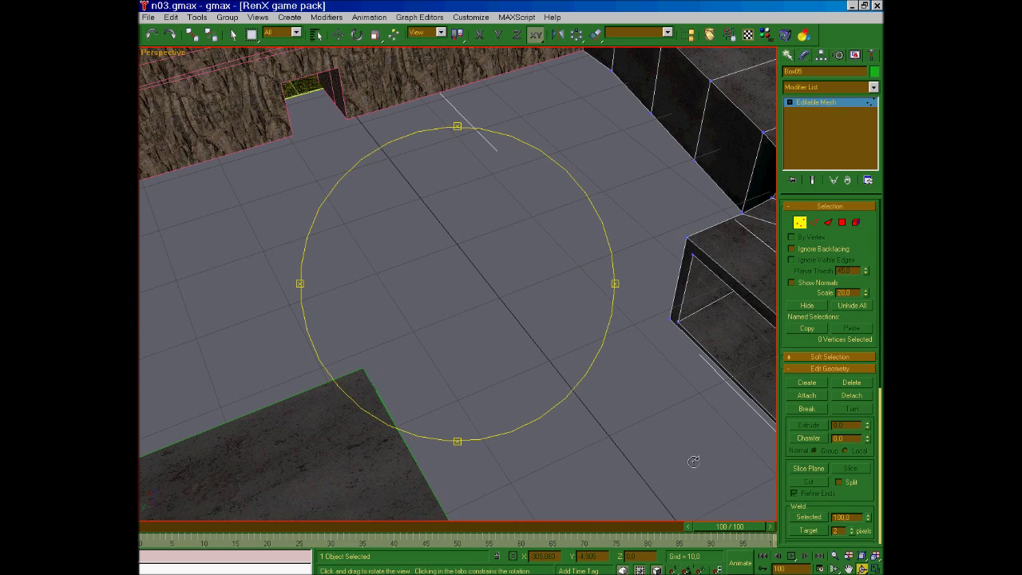
{"action": "key", "text": "w"}
{"action": "scroll", "coordinate": [686, 443], "scroll_direction": "down", "scroll_amount": 5}
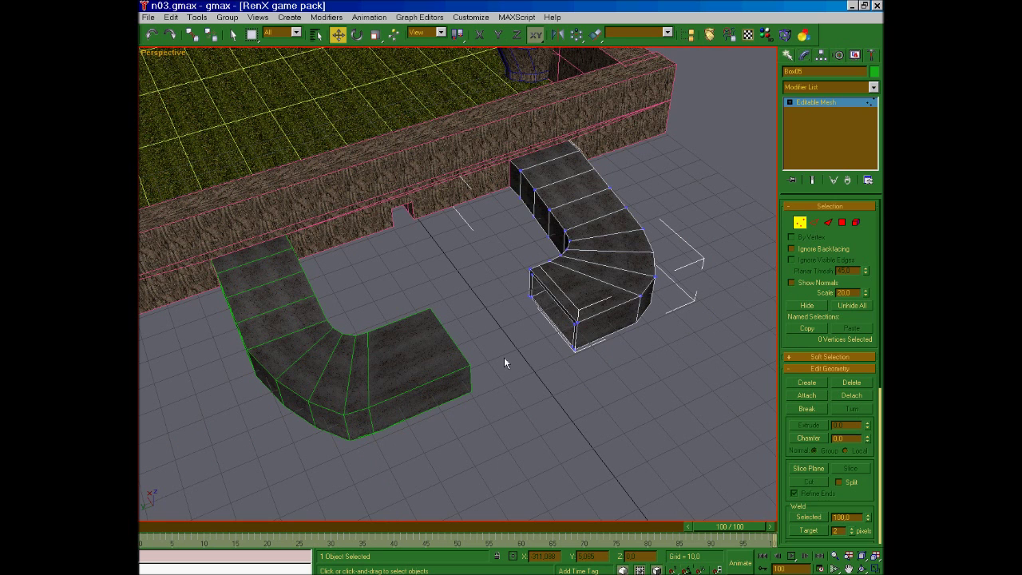
- Write "Time to do us some welding" in the Notepad note and switch back to gmax
{"action": "key", "text": "alt+Tab"}
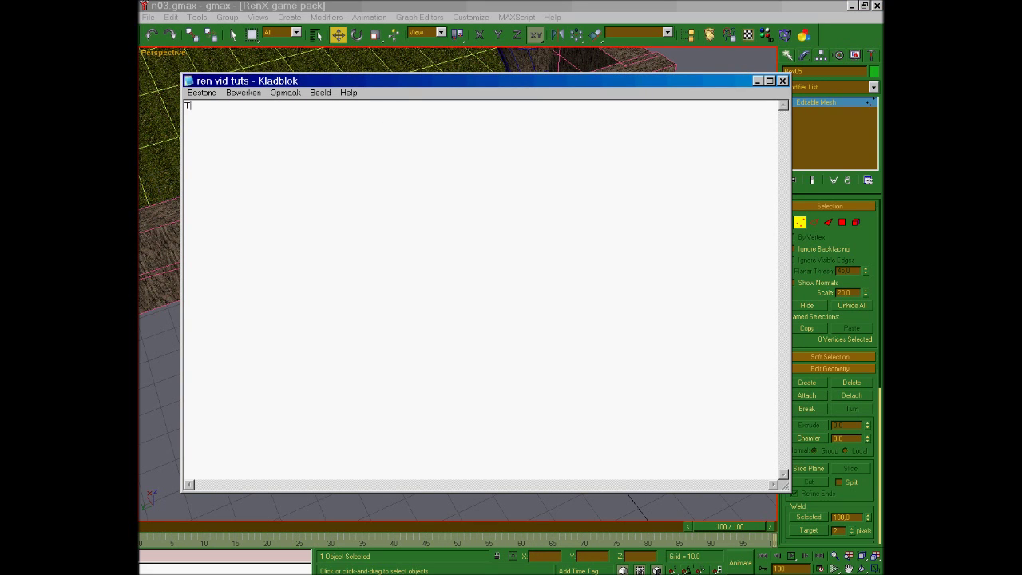
{"action": "type", "text": "Time to do us some welding"}
{"action": "left_click", "coordinate": [372, 11]}
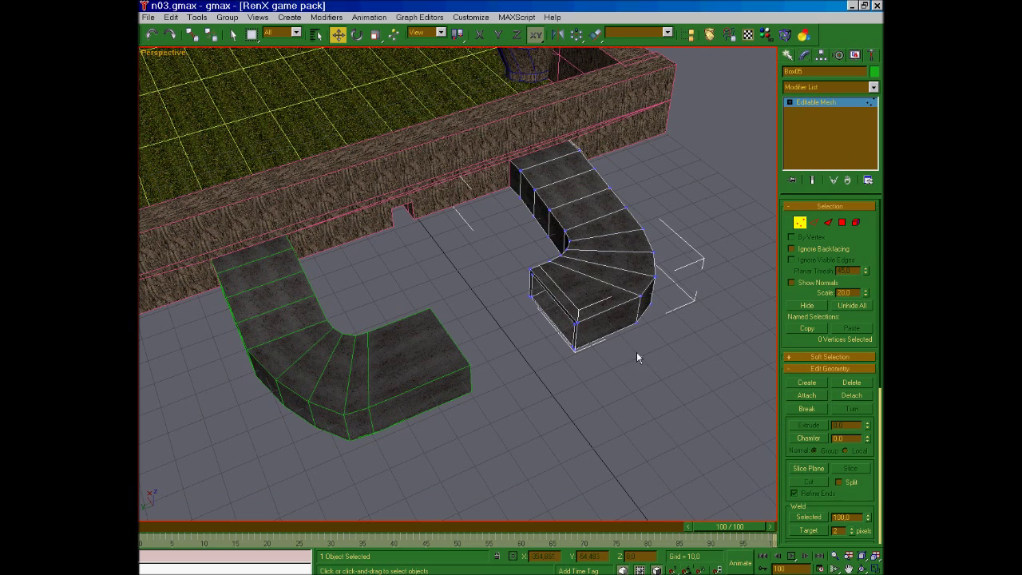
- Attach the other bent tunnel to the selected one with Match Material IDs to Material, and deselect all vertices
{"action": "left_click", "coordinate": [807, 396]}
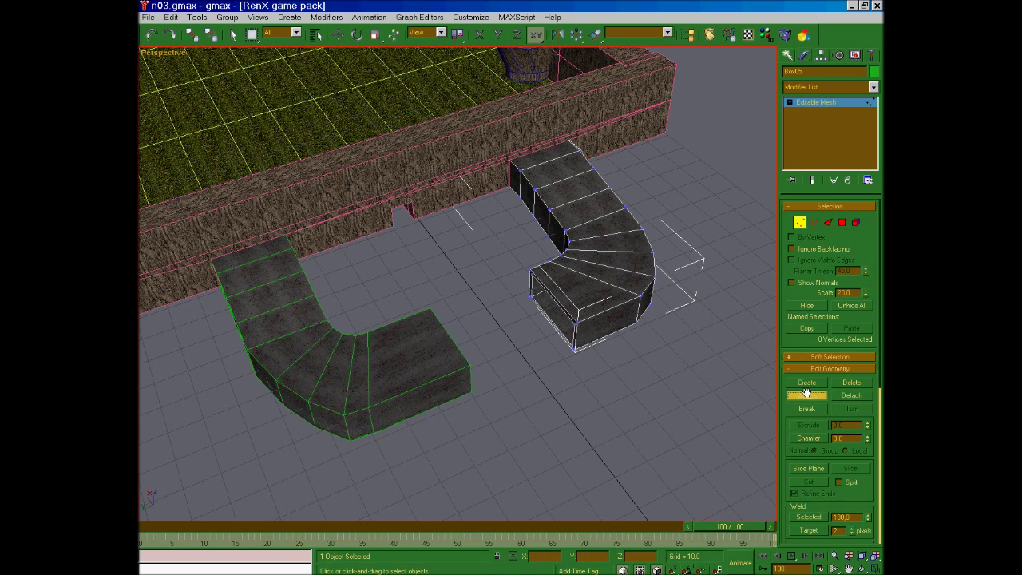
{"action": "left_click", "coordinate": [434, 364]}
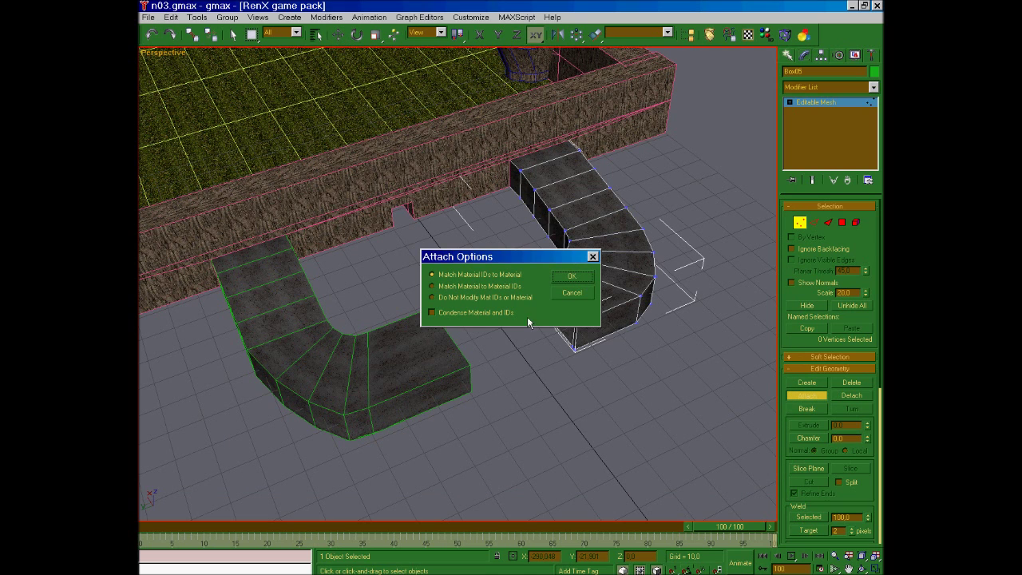
{"action": "left_click", "coordinate": [559, 276]}
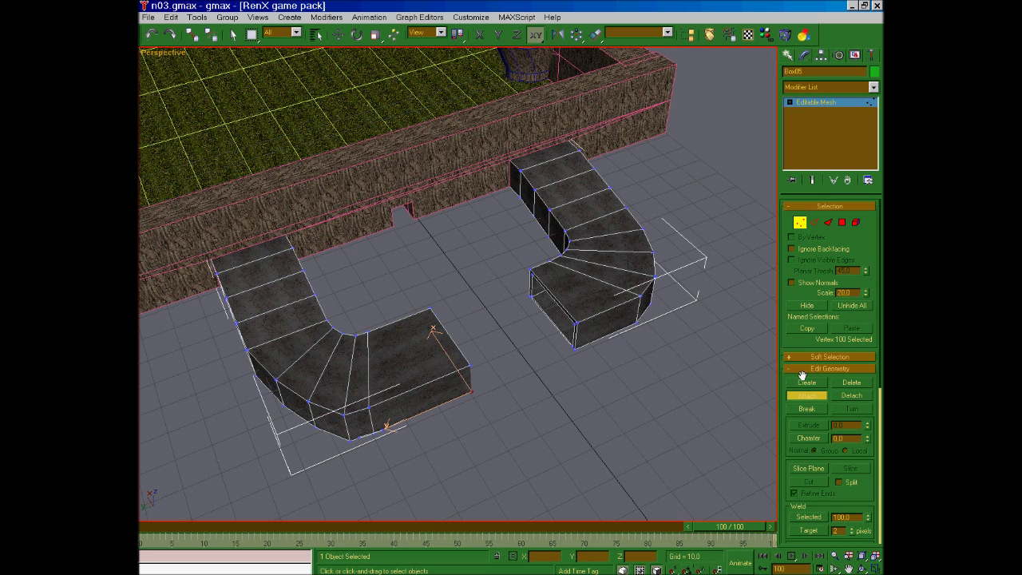
{"action": "left_click", "coordinate": [815, 396]}
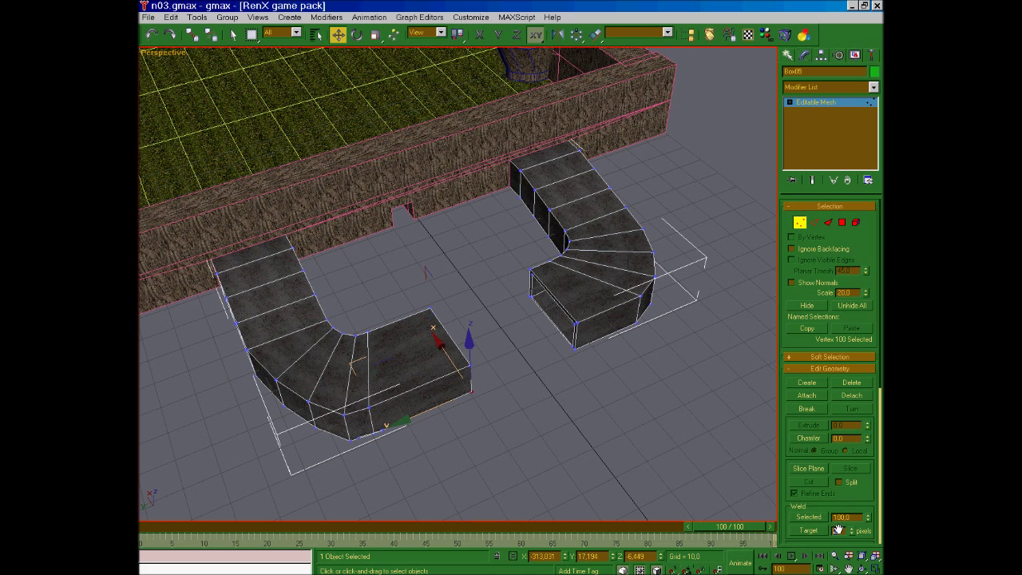
{"action": "left_click", "coordinate": [543, 333]}
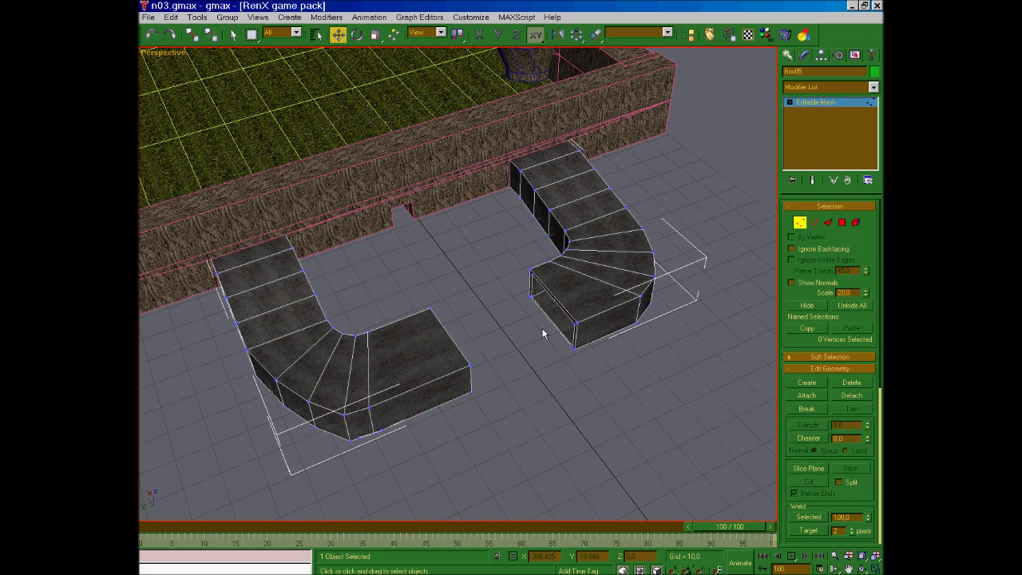
- Replace the Notepad note with "Weld teh evrtexes with those directly opposite fo them." and return to gmax
{"action": "scroll", "coordinate": [542, 334], "scroll_direction": "up", "scroll_amount": 5}
{"action": "left_click", "coordinate": [848, 569]}
{"action": "left_click_drag", "start_coordinate": [675, 467], "coordinate": [588, 338]}
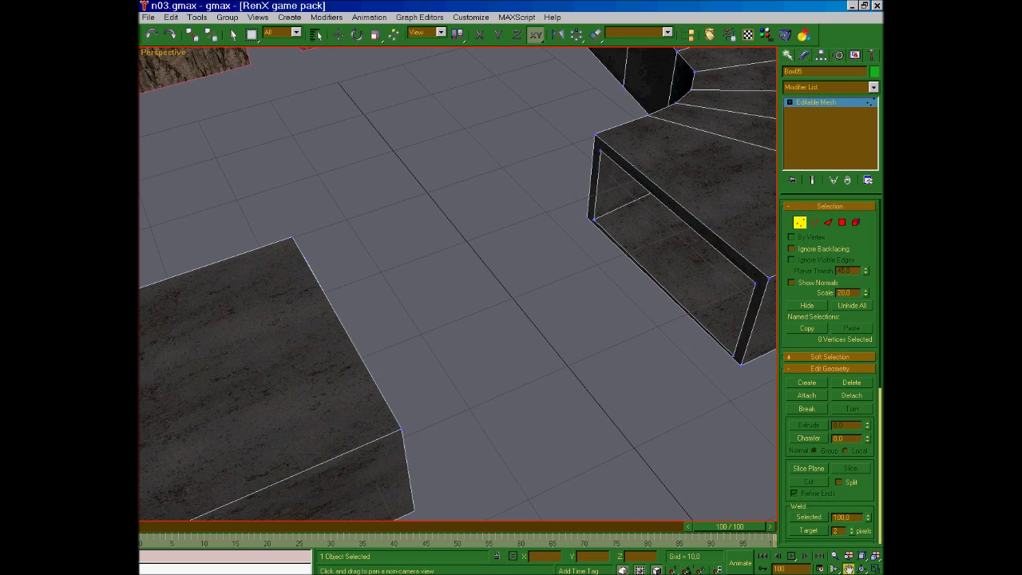
{"action": "key", "text": "alt+Tab"}
{"action": "left_click_drag", "start_coordinate": [361, 111], "coordinate": [183, 106]}
{"action": "type", "text": "w"}
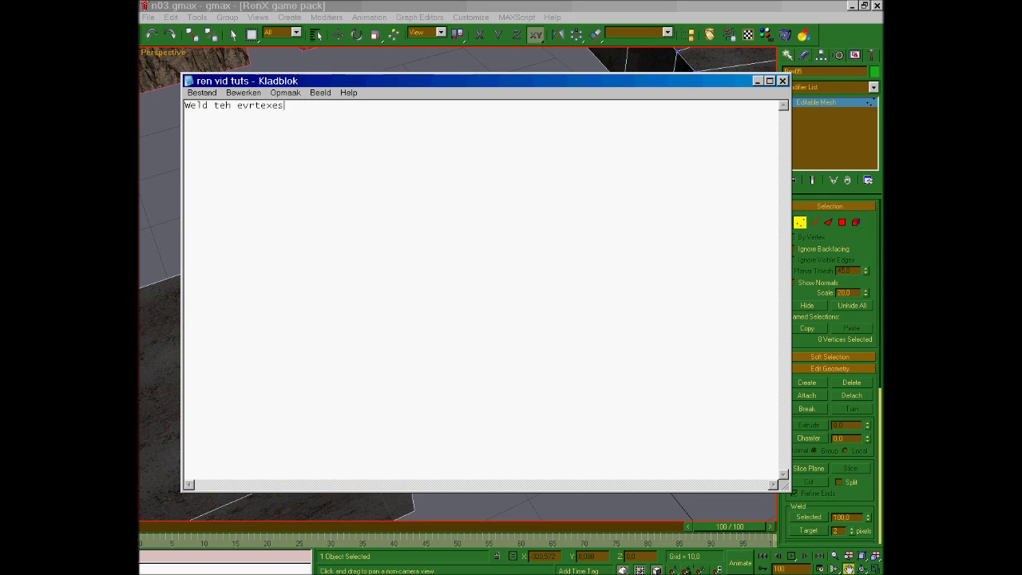
{"action": "type", "text": "eld teh evrtexes with those directly oppo"}
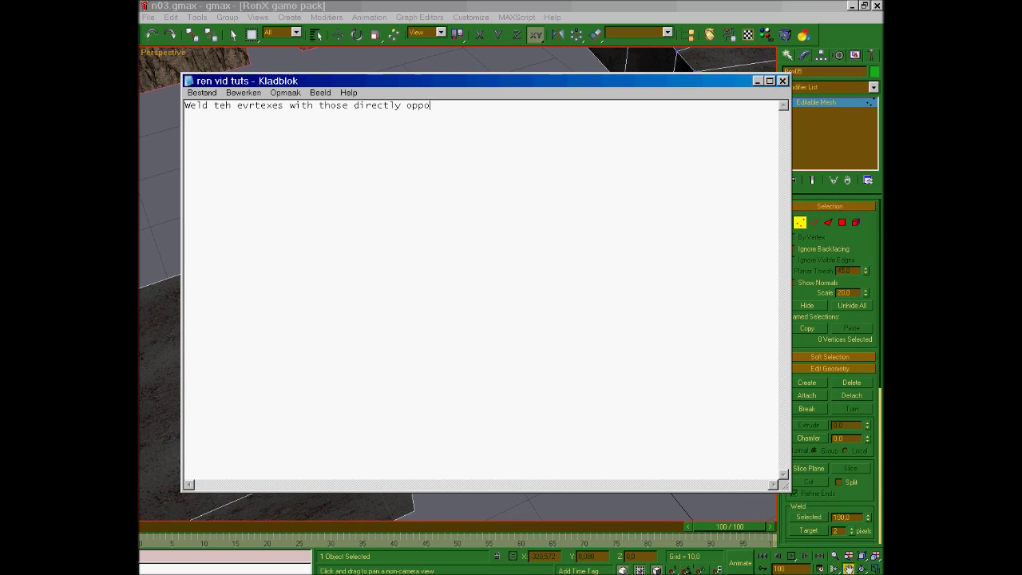
{"action": "type", "text": "site fo them."}
{"action": "key", "text": "alt+Tab"}
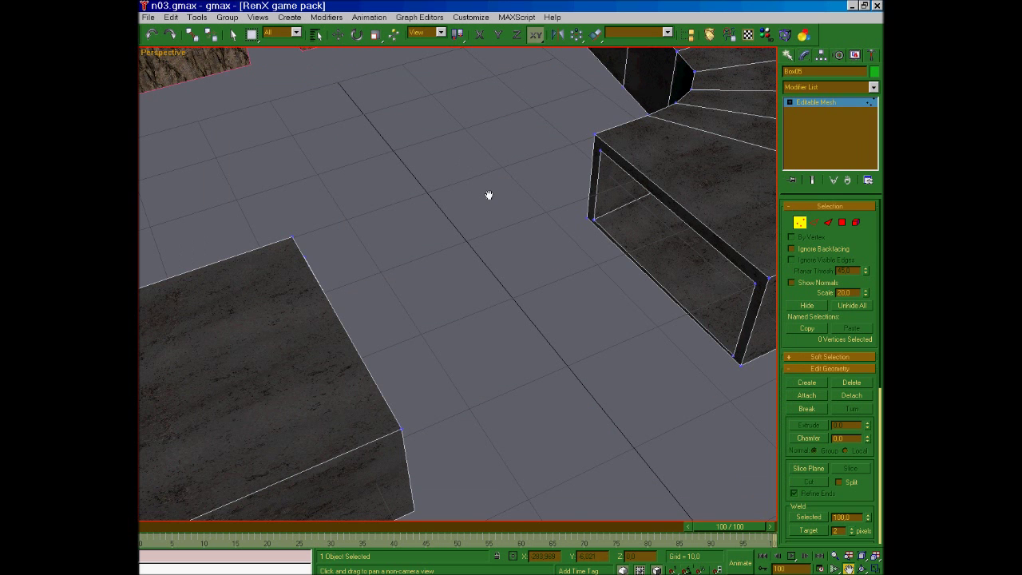
- Weld the outer top corner vertices of the two facing tunnel ends on the arena side
{"action": "key", "text": "w"}
{"action": "left_click", "coordinate": [292, 237]}
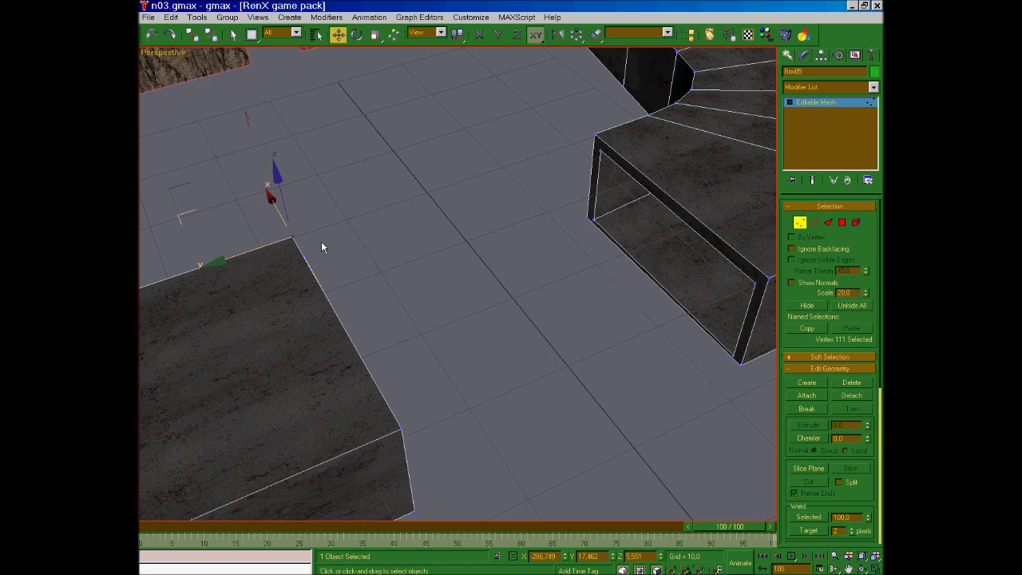
{"action": "left_click", "coordinate": [594, 138], "text": "ctrl"}
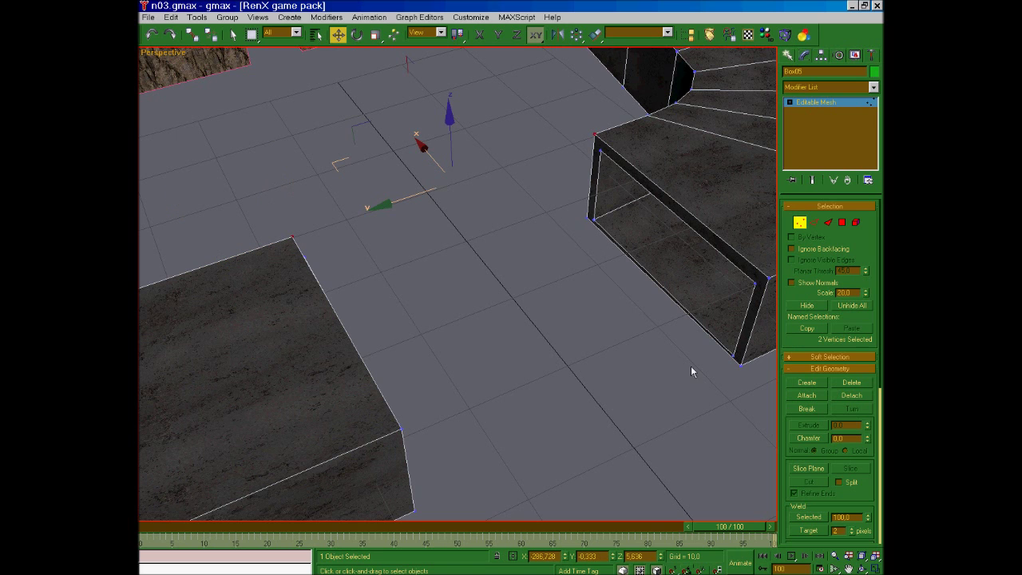
{"action": "left_click", "coordinate": [813, 519]}
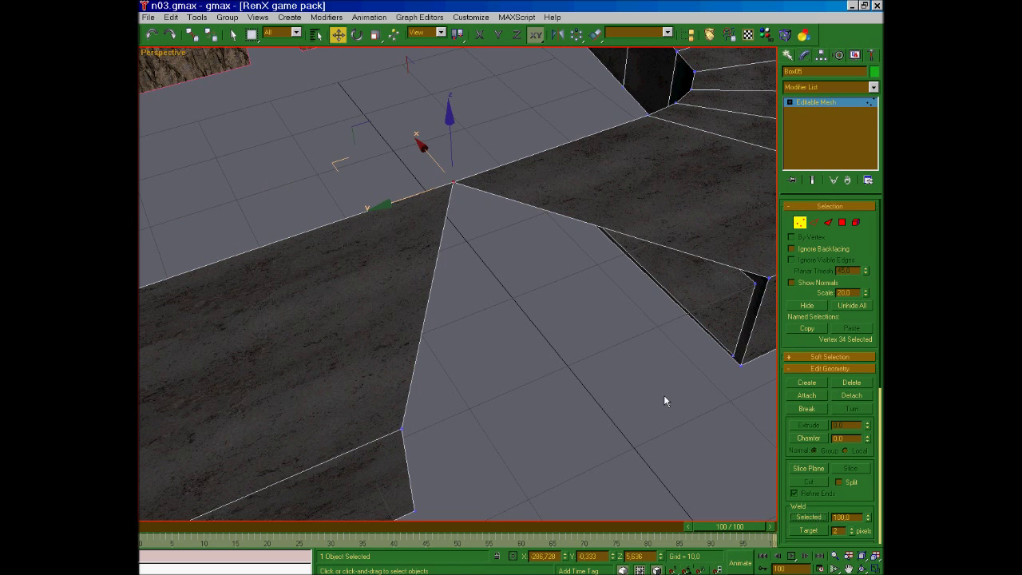
- Weld the inner top corner vertices of the two facing tunnel ends on the arena side
{"action": "left_click", "coordinate": [862, 568]}
{"action": "left_click_drag", "start_coordinate": [633, 377], "coordinate": [496, 252]}
{"action": "key", "text": "w"}
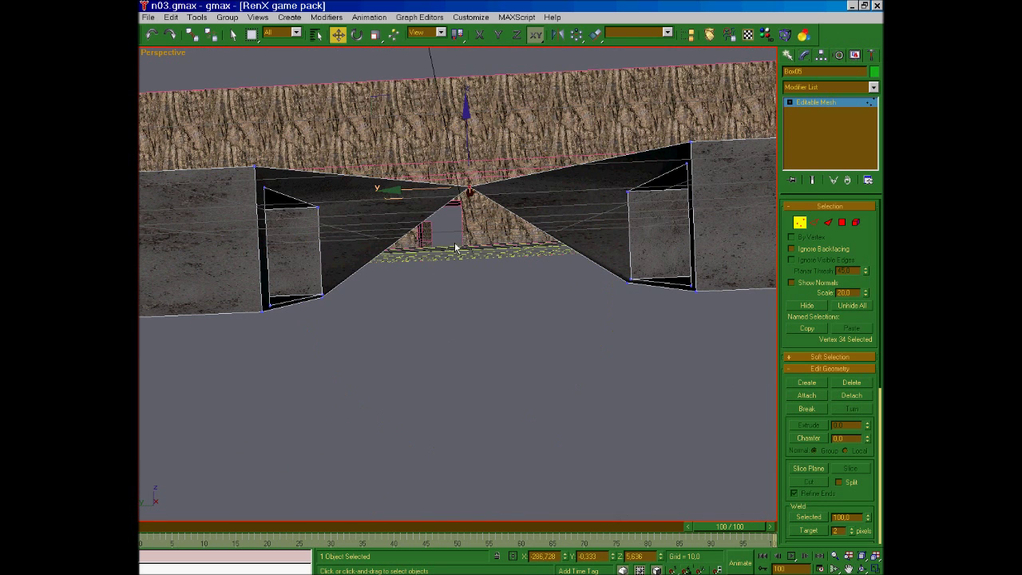
{"action": "left_click", "coordinate": [320, 207]}
{"action": "left_click", "coordinate": [627, 192], "text": "ctrl"}
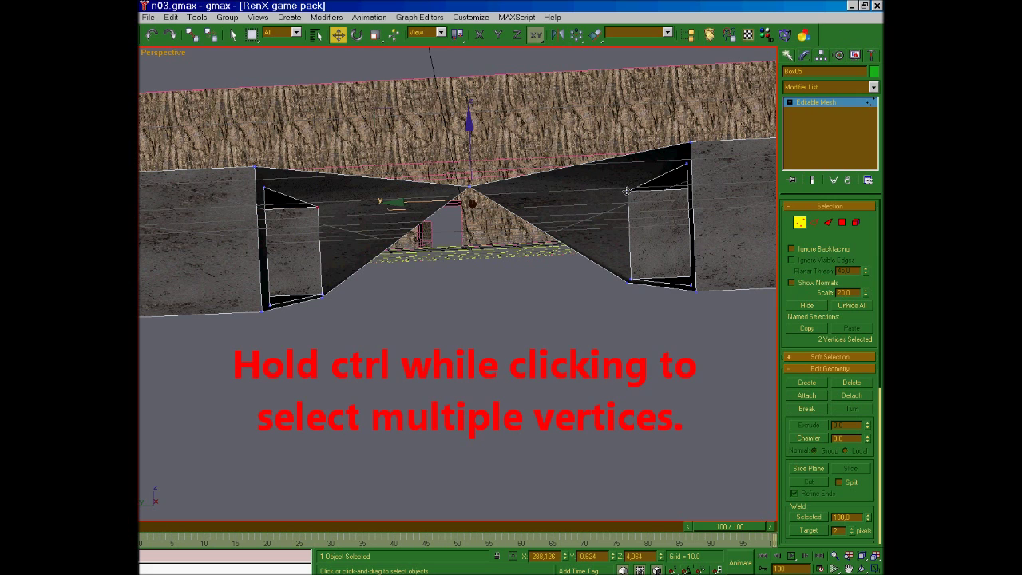
{"action": "left_click", "coordinate": [804, 518]}
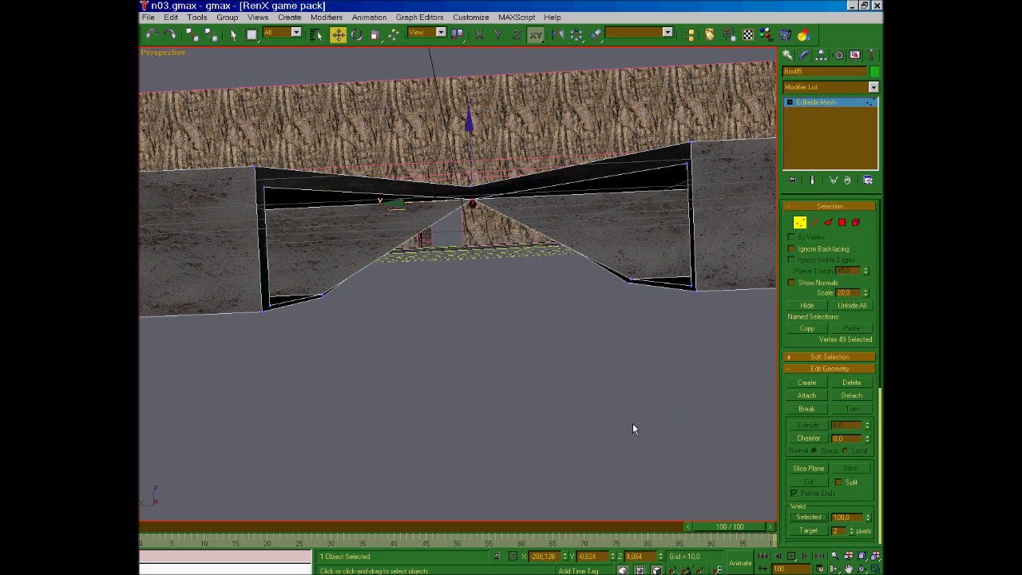
- Weld the outer bottom corner vertices of the two facing tunnel ends on the arena side
{"action": "left_click", "coordinate": [862, 568]}
{"action": "left_click_drag", "start_coordinate": [465, 299], "coordinate": [456, 297]}
{"action": "right_click", "coordinate": [457, 297]}
{"action": "left_click", "coordinate": [331, 299]}
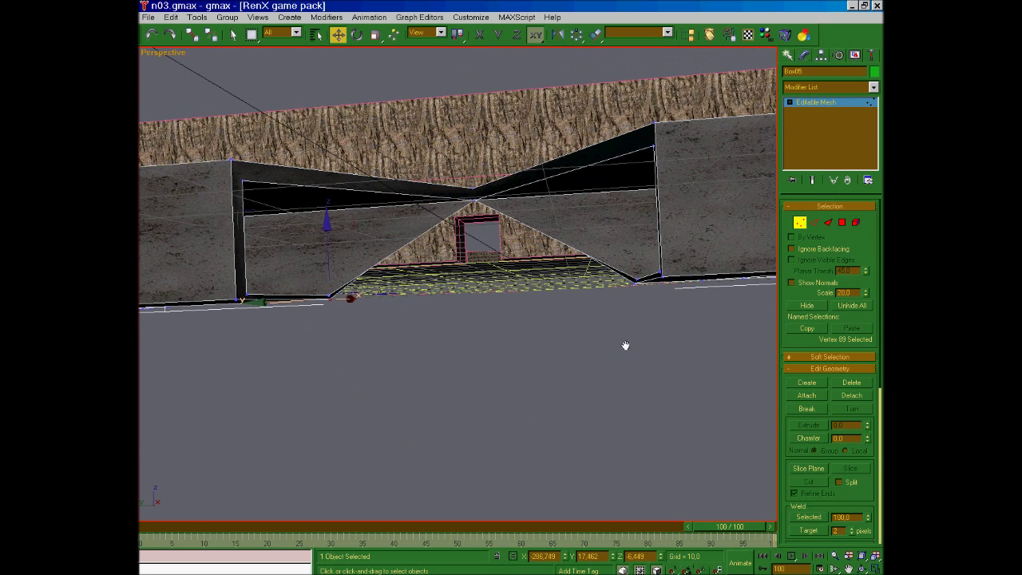
{"action": "left_click", "coordinate": [636, 283], "text": "ctrl"}
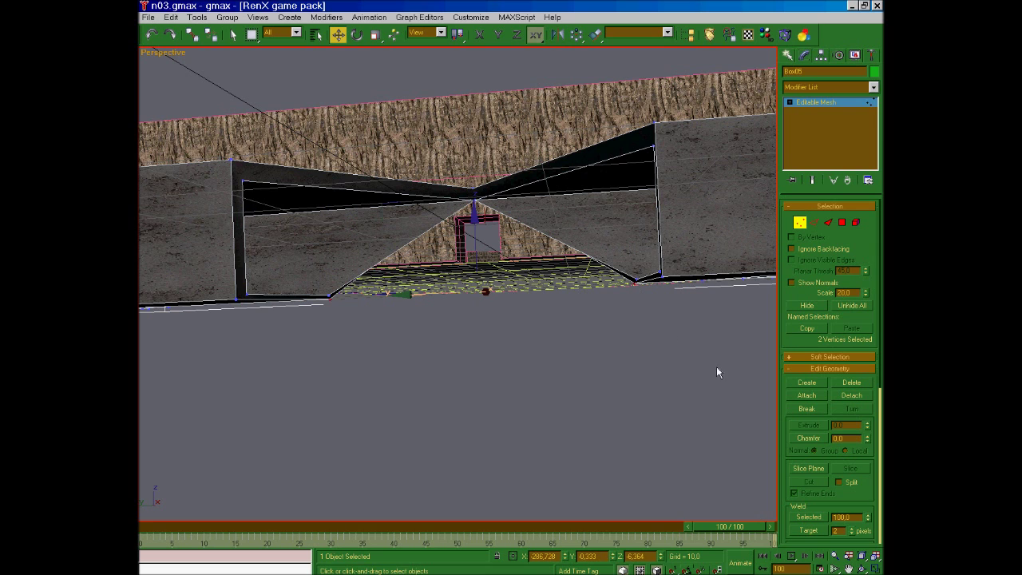
{"action": "left_click", "coordinate": [809, 518]}
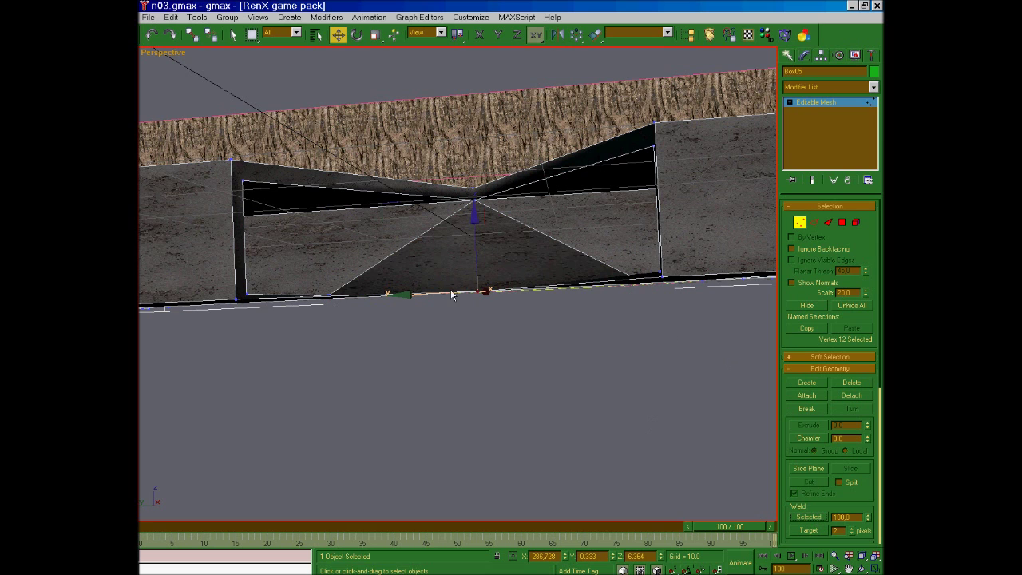
- Weld the inner bottom corner vertices of the two facing tunnel ends on the arena side
{"action": "left_click", "coordinate": [863, 568]}
{"action": "left_click_drag", "start_coordinate": [503, 322], "coordinate": [455, 299]}
{"action": "right_click", "coordinate": [455, 300]}
{"action": "left_click", "coordinate": [329, 292]}
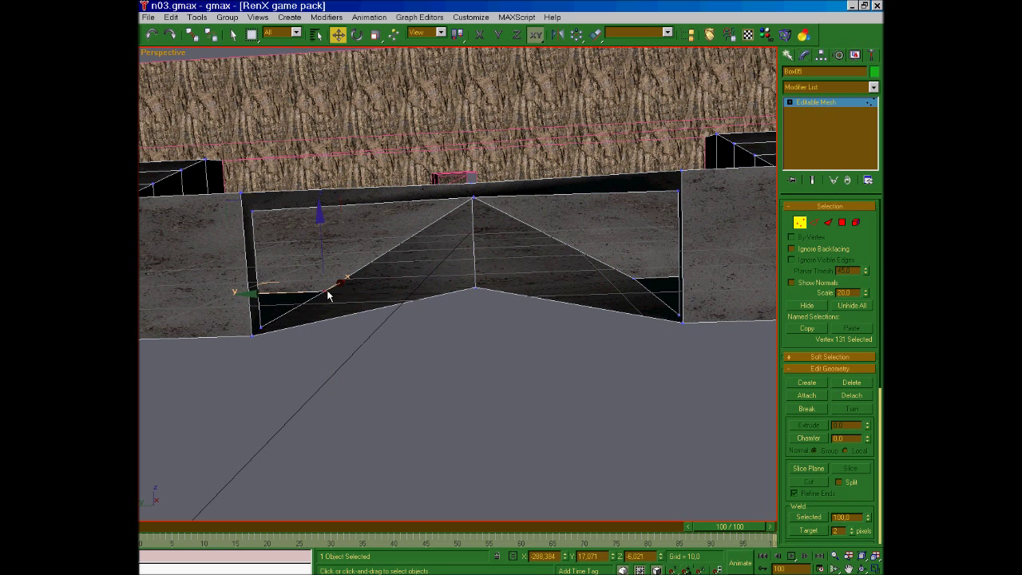
{"action": "left_click", "coordinate": [634, 279], "text": "ctrl"}
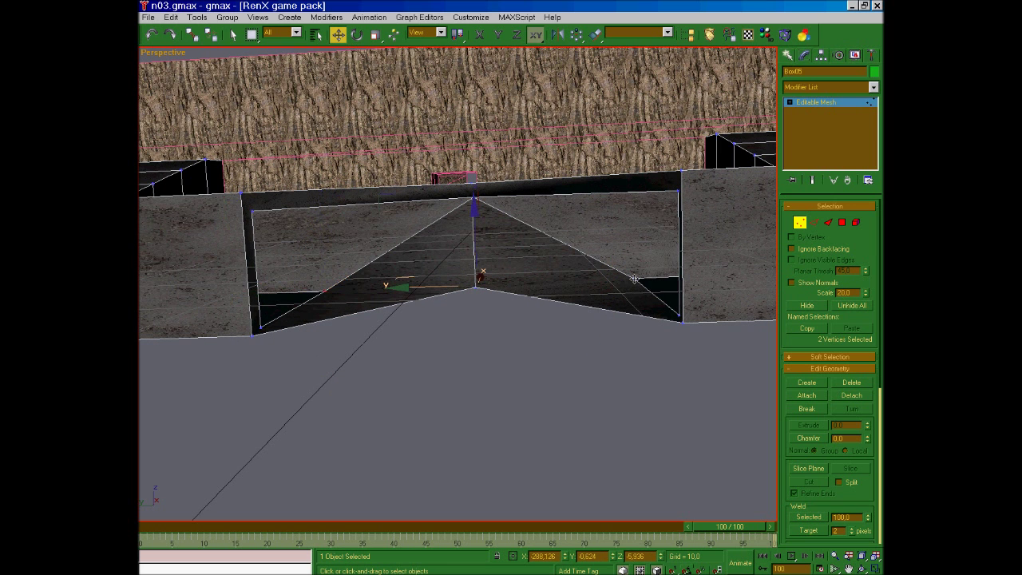
{"action": "left_click", "coordinate": [808, 516]}
- Weld the inner top and inner bottom corner vertex pairs on the side of the tunnel ends facing away from the arena
{"action": "left_click", "coordinate": [862, 568]}
{"action": "left_click_drag", "start_coordinate": [543, 391], "coordinate": [420, 320]}
{"action": "right_click", "coordinate": [418, 318]}
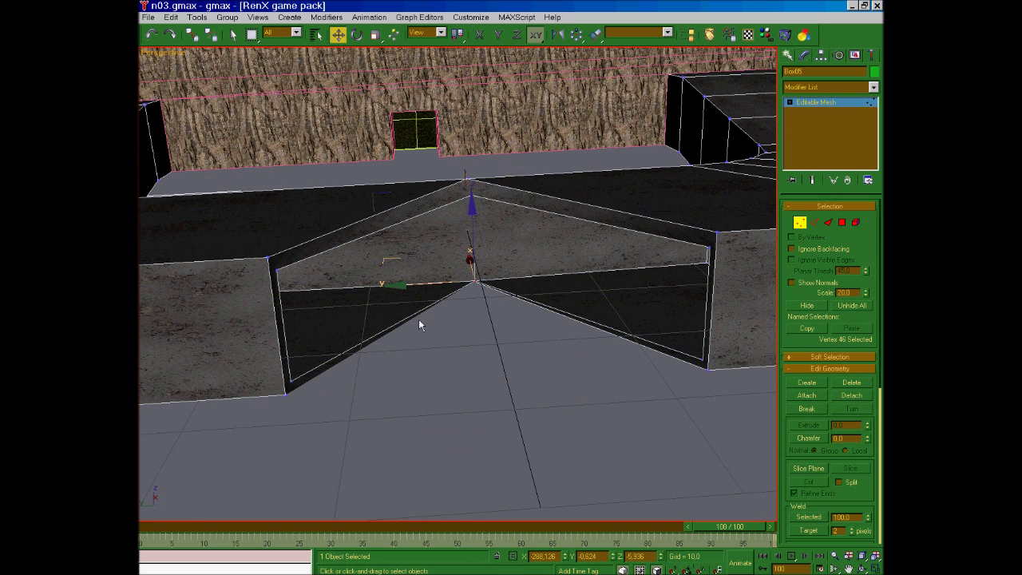
{"action": "left_click", "coordinate": [277, 272]}
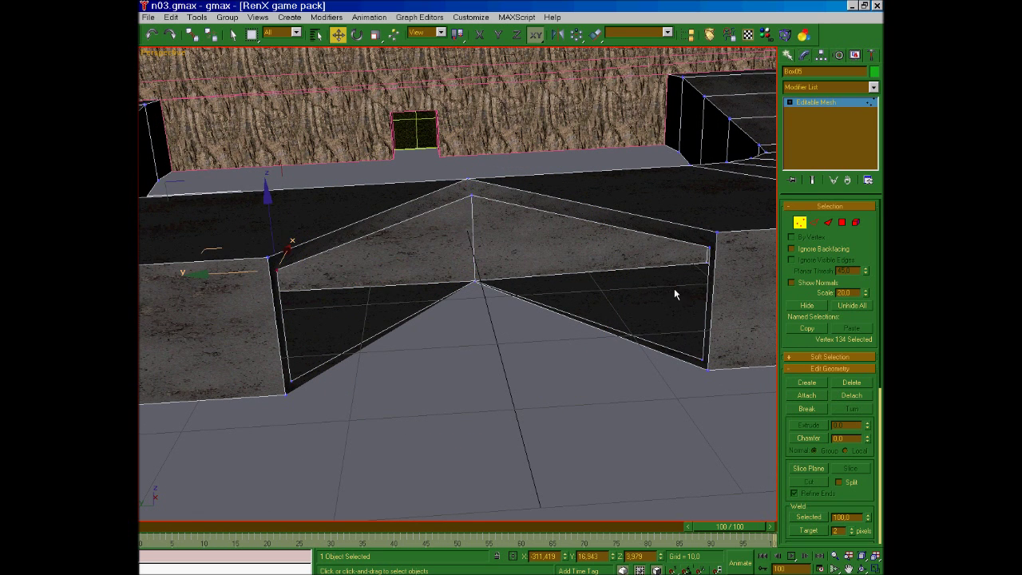
{"action": "left_click", "coordinate": [708, 249], "text": "ctrl"}
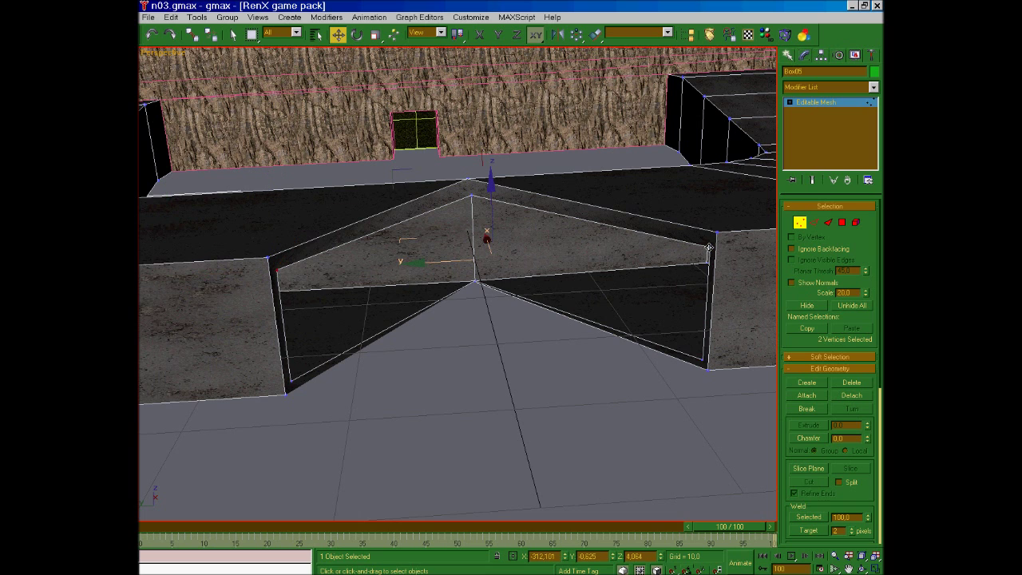
{"action": "left_click", "coordinate": [813, 521]}
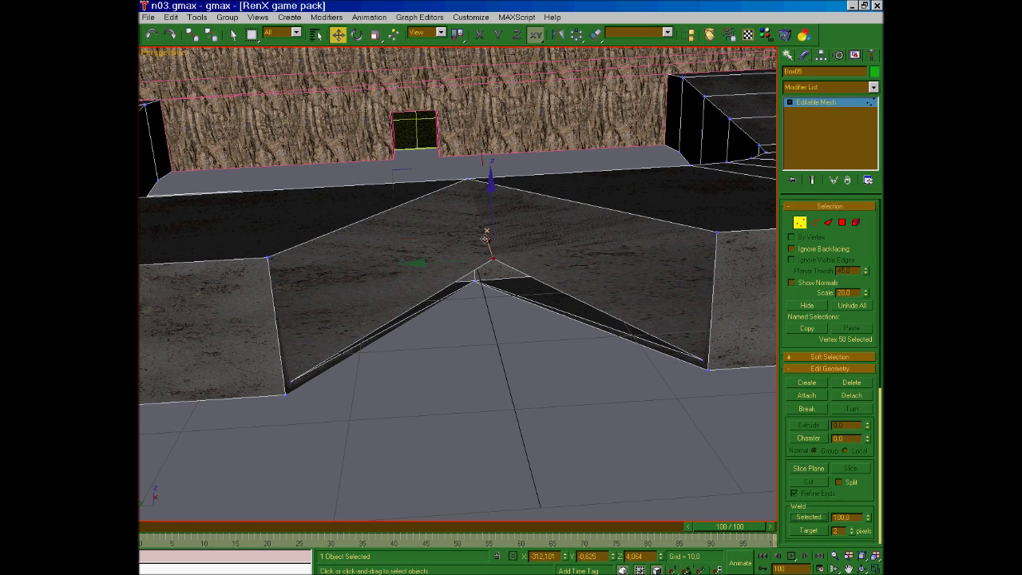
{"action": "left_click", "coordinate": [291, 383]}
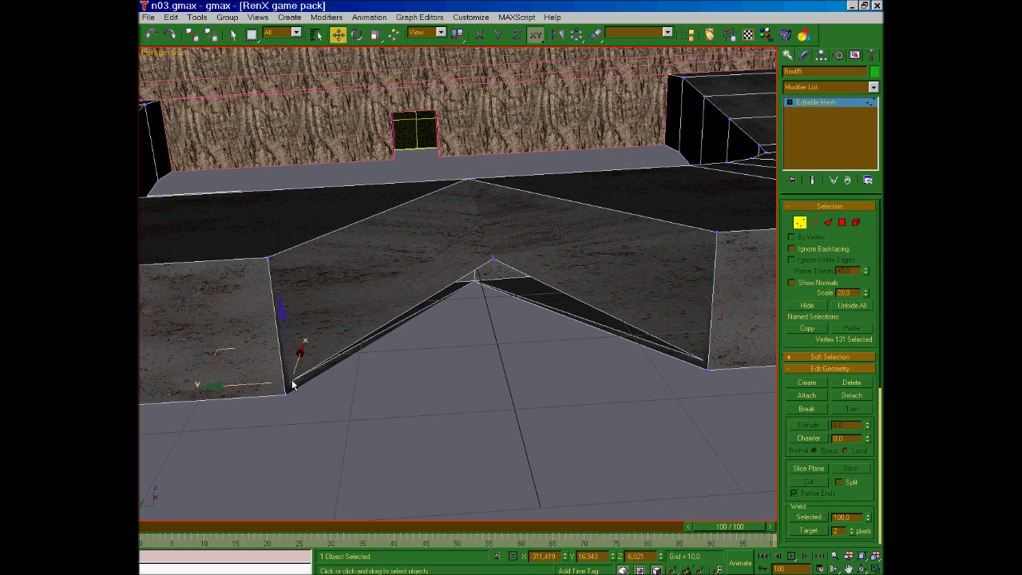
{"action": "left_click", "coordinate": [701, 359], "text": "ctrl"}
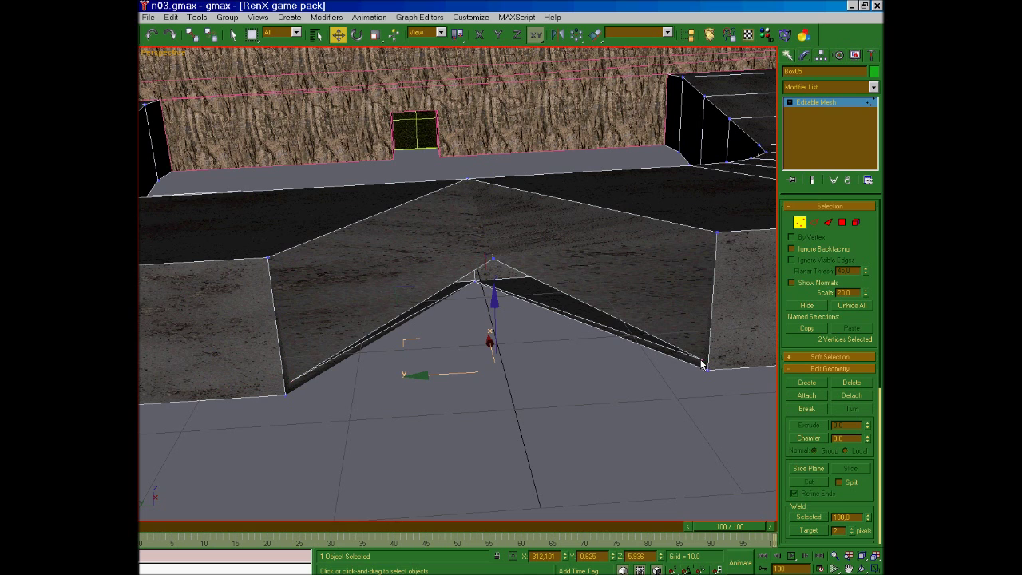
{"action": "left_click", "coordinate": [817, 518]}
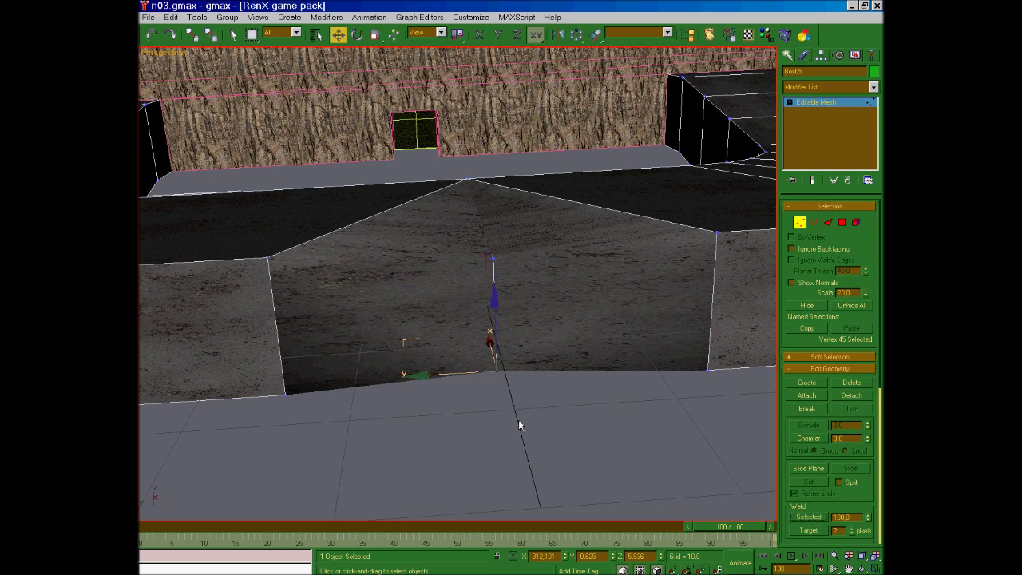
- Weld the outer bottom and outer top corner vertex pairs on the side of the tunnel ends facing away from the arena
{"action": "left_click", "coordinate": [287, 395]}
{"action": "left_click", "coordinate": [708, 369], "text": "ctrl"}
{"action": "left_click", "coordinate": [797, 516]}
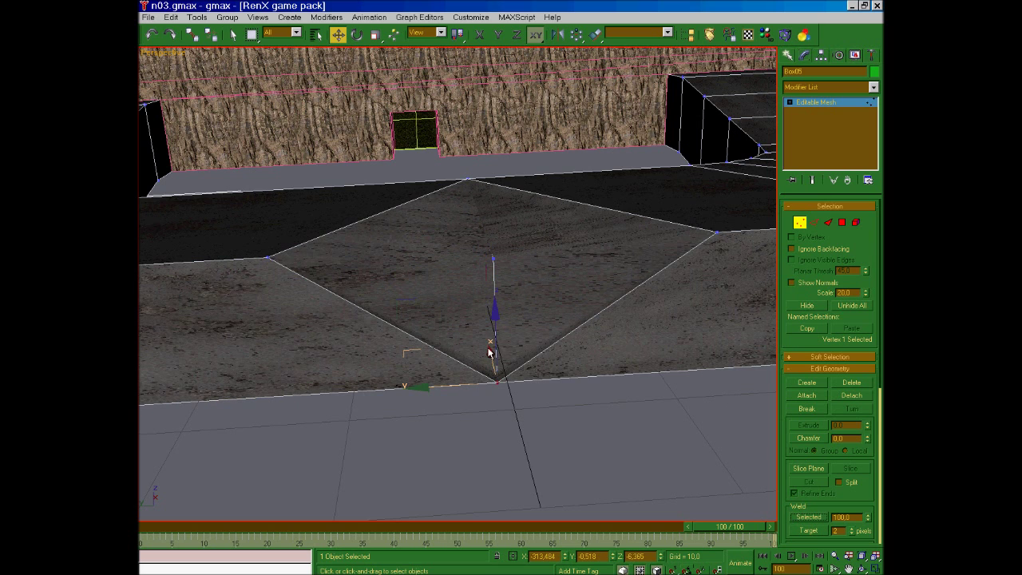
{"action": "left_click", "coordinate": [271, 261]}
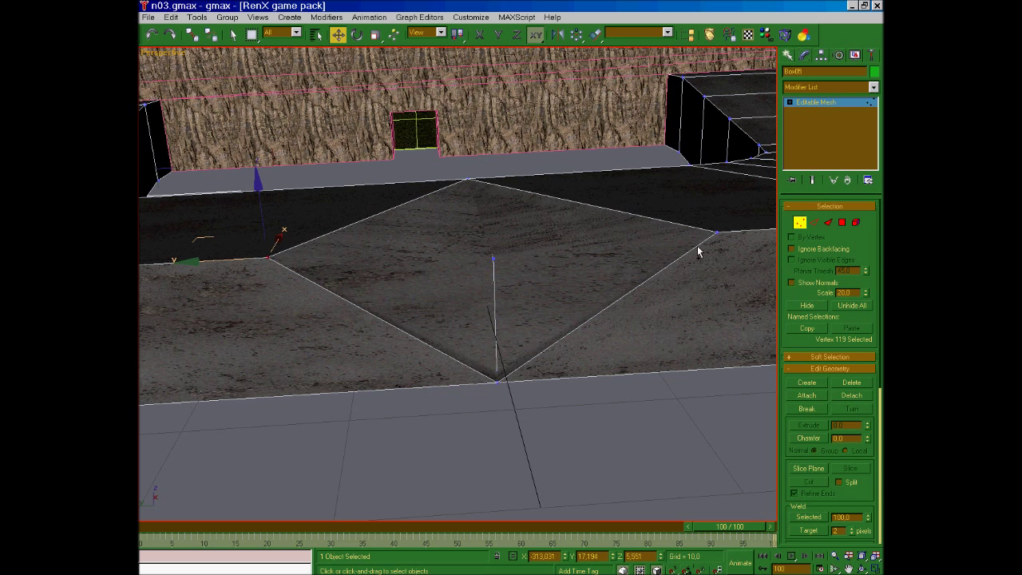
{"action": "left_click", "coordinate": [715, 231], "text": "ctrl"}
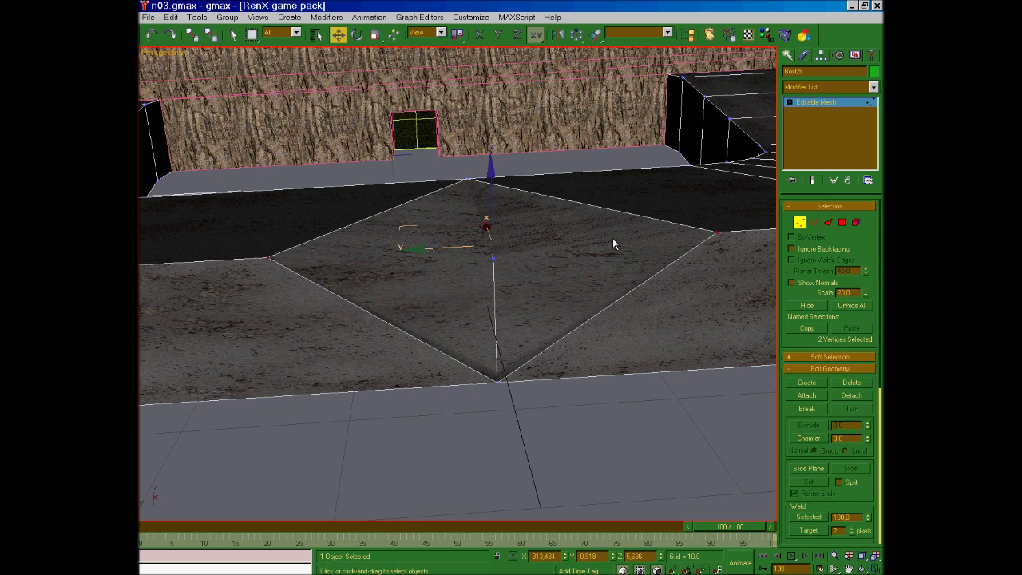
{"action": "left_click", "coordinate": [814, 517]}
- Examine the welded joint and the interior of the joined tunnel from several angles
{"action": "left_click", "coordinate": [861, 567]}
{"action": "left_click_drag", "start_coordinate": [383, 292], "coordinate": [520, 307]}
{"action": "left_click", "coordinate": [848, 569]}
{"action": "left_click_drag", "start_coordinate": [506, 247], "coordinate": [528, 317]}
{"action": "left_click", "coordinate": [834, 555]}
{"action": "left_click_drag", "start_coordinate": [692, 429], "coordinate": [659, 409]}
{"action": "left_click", "coordinate": [848, 568]}
{"action": "left_click_drag", "start_coordinate": [591, 424], "coordinate": [630, 356]}
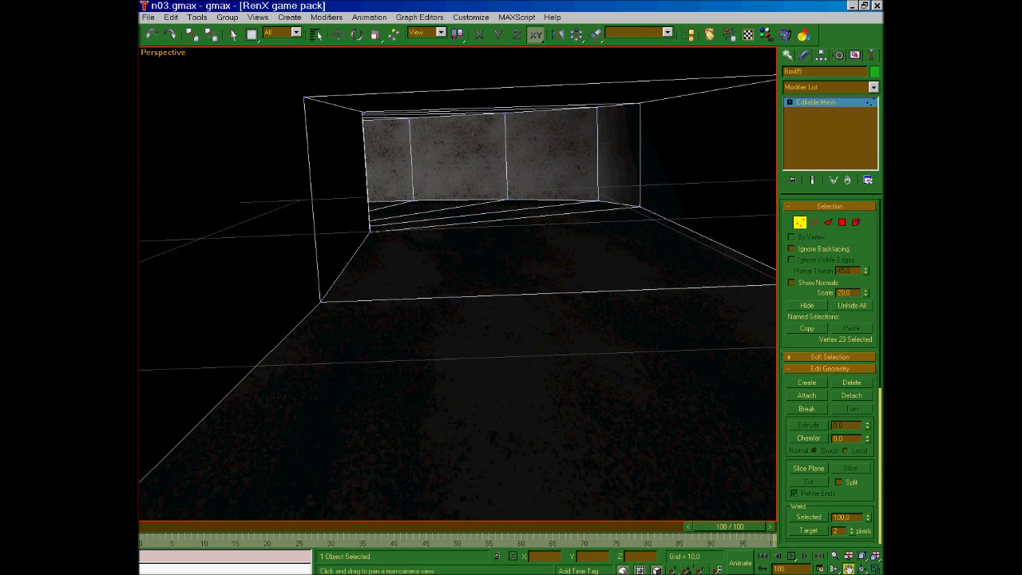
- Switch to Kladblok and replace the existing note with "Looks pretty good ,no?"
{"action": "key", "text": "alt+Tab"}
{"action": "left_click_drag", "start_coordinate": [554, 107], "coordinate": [169, 108]}
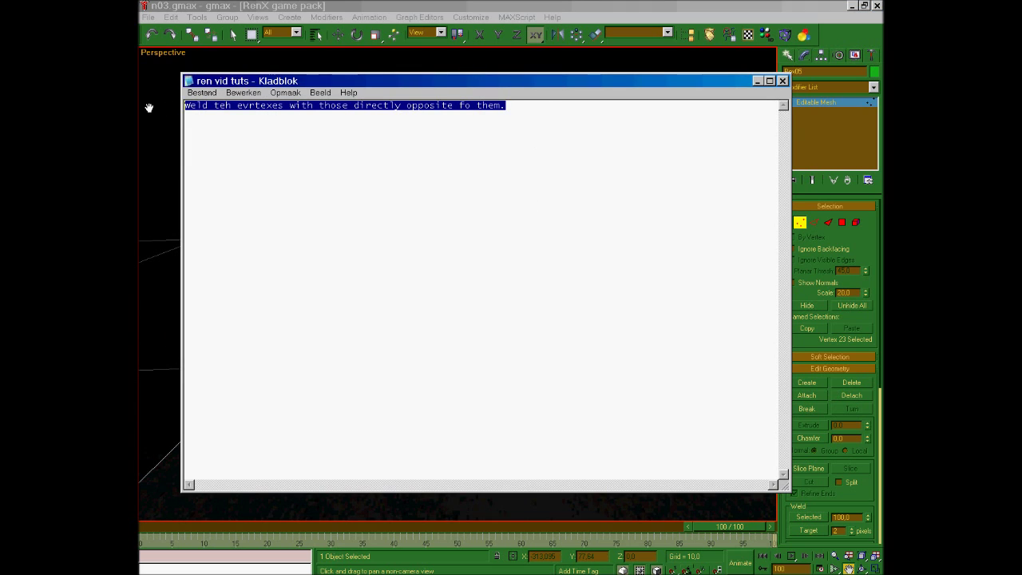
{"action": "type", "text": "Looks"}
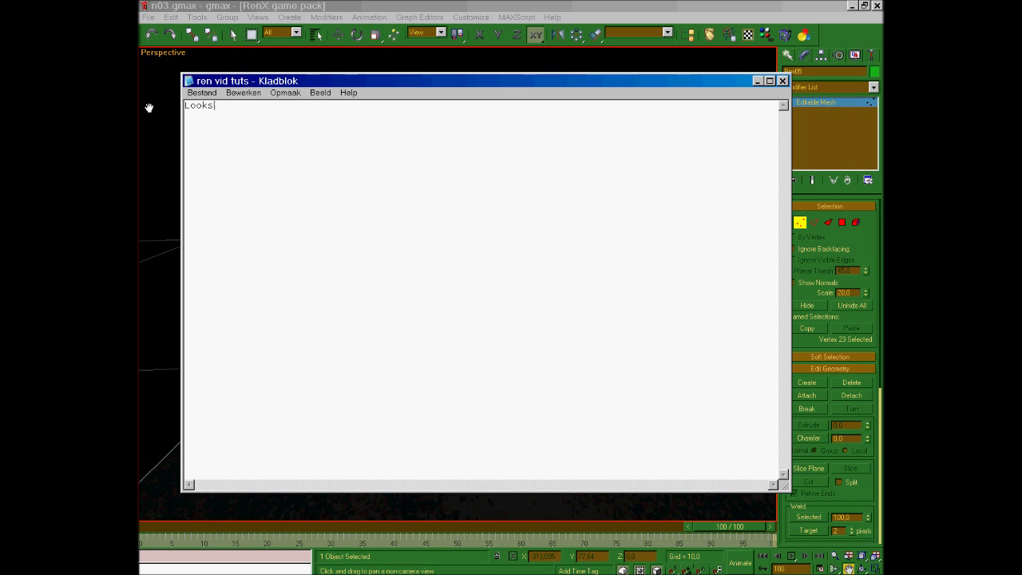
{"action": "type", "text": " pretty good ,no?"}
- Replace the Kladblok note with "Lets look at it in LE again." and return to gmax
{"action": "key", "text": "BackSpace"}
{"action": "key", "text": "BackSpace"}
{"action": "key", "text": "BackSpace"}
{"action": "key", "text": "BackSpace"}
{"action": "key", "text": "BackSpace"}
{"action": "key", "text": "BackSpace"}
{"action": "key", "text": "BackSpace"}
{"action": "key", "text": "BackSpace"}
{"action": "key", "text": "BackSpace"}
{"action": "key", "text": "BackSpace"}
{"action": "key", "text": "BackSpace"}
{"action": "key", "text": "BackSpace"}
{"action": "key", "text": "BackSpace"}
{"action": "key", "text": "BackSpace"}
{"action": "key", "text": "BackSpace"}
{"action": "key", "text": "BackSpace"}
{"action": "key", "text": "BackSpace"}
{"action": "key", "text": "BackSpace"}
{"action": "key", "text": "BackSpace"}
{"action": "key", "text": "BackSpace"}
{"action": "type", "text": "Lets look at"}
{"action": "left_click", "coordinate": [317, 31]}
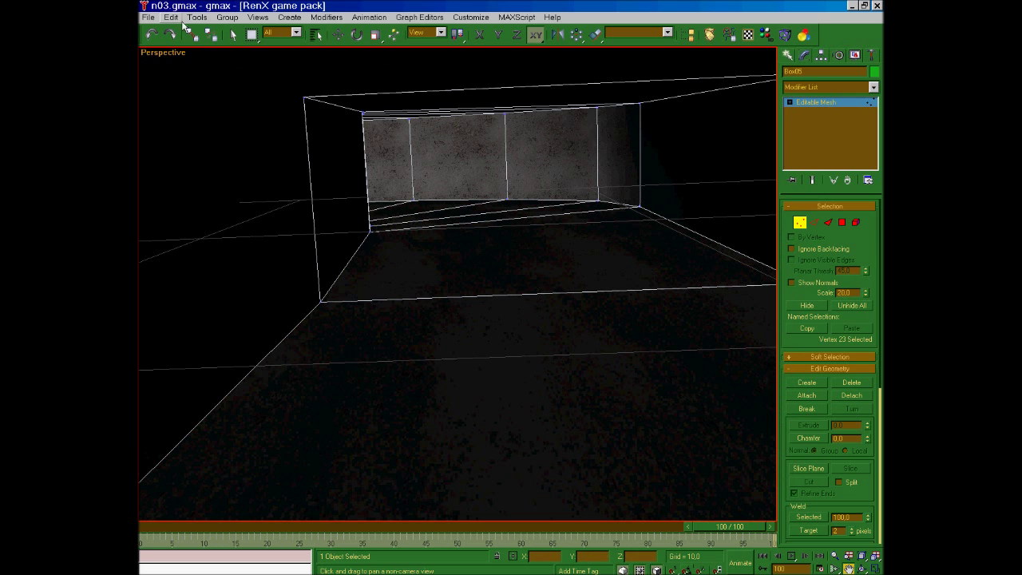
- Save the scene and export it over the existing n03 W3D file as Renegade Terrain with smoothed vertex normals across meshes
{"action": "left_click", "coordinate": [148, 17]}
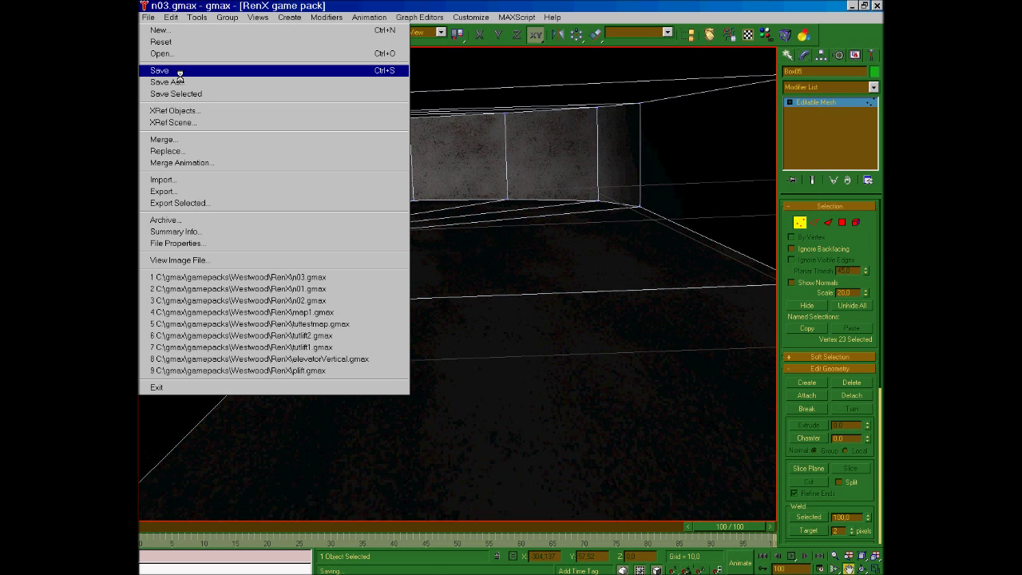
{"action": "left_click", "coordinate": [180, 75]}
{"action": "left_click", "coordinate": [148, 17]}
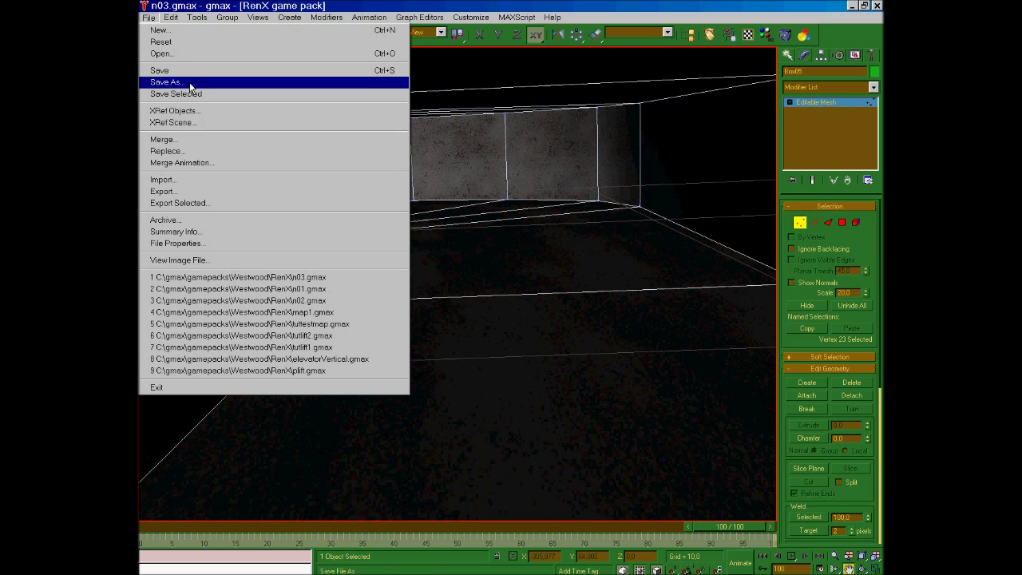
{"action": "left_click", "coordinate": [204, 192]}
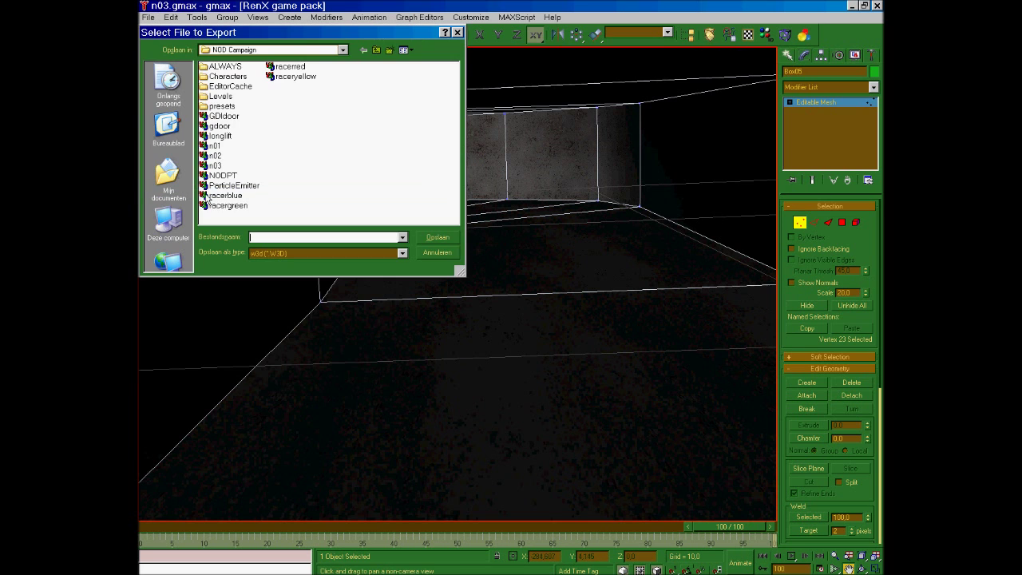
{"action": "left_click", "coordinate": [215, 165]}
{"action": "left_click", "coordinate": [436, 237]}
{"action": "left_click", "coordinate": [488, 323]}
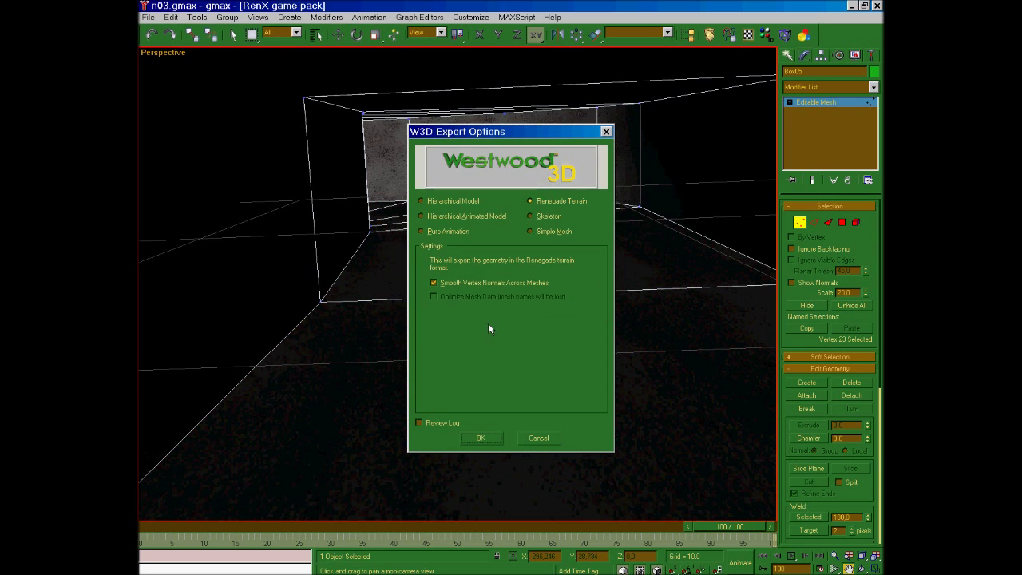
{"action": "left_click", "coordinate": [481, 438]}
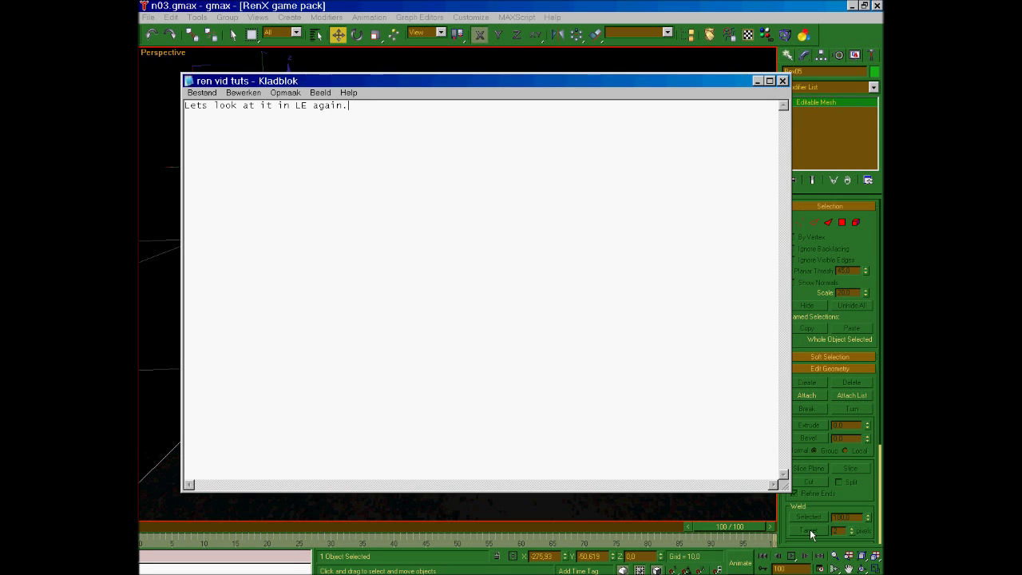
- Switch to Commando Level Editor and start a new level without saving the untitled one
{"action": "left_click", "coordinate": [798, 573]}
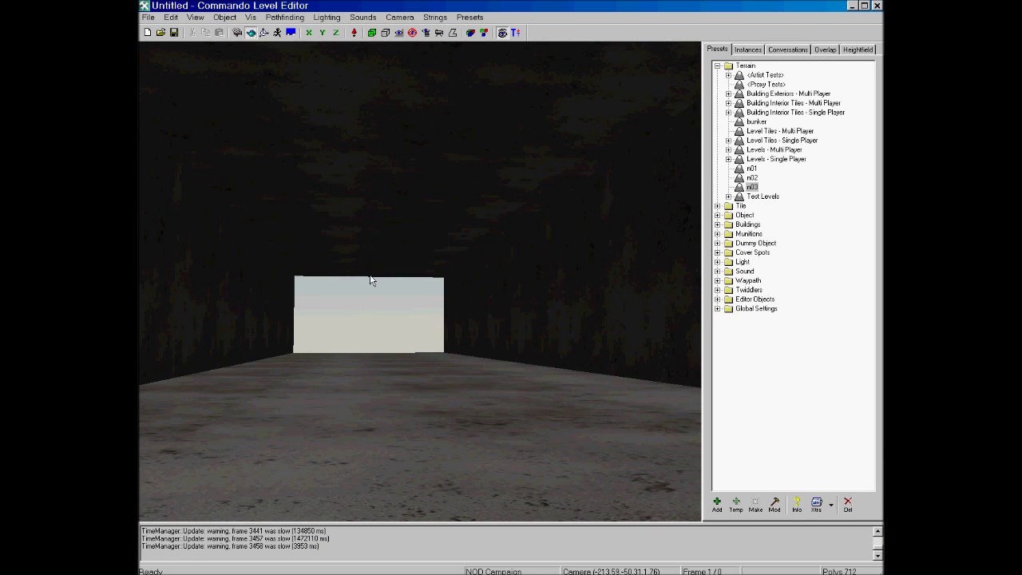
{"action": "left_click", "coordinate": [148, 17]}
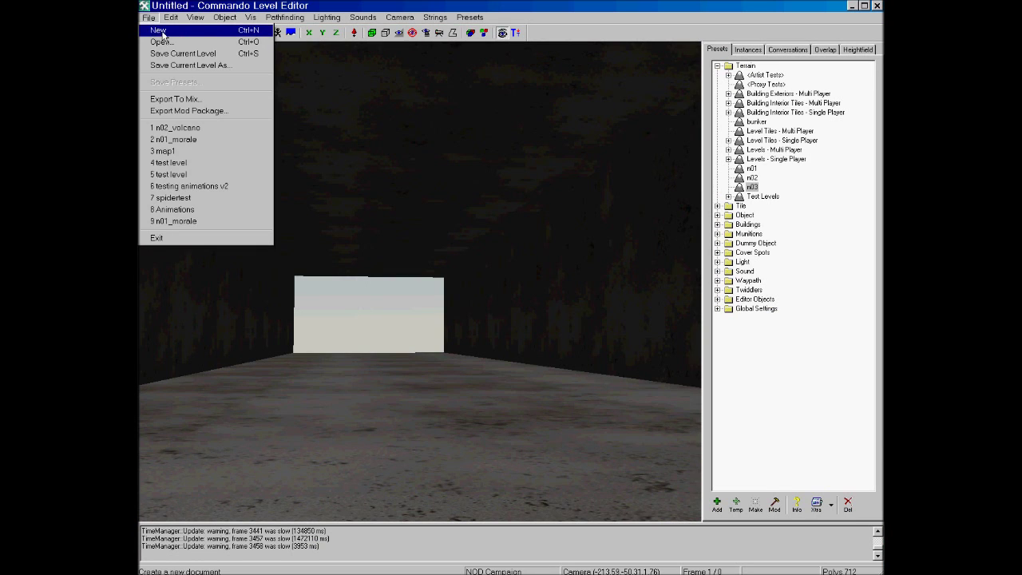
{"action": "left_click", "coordinate": [160, 31]}
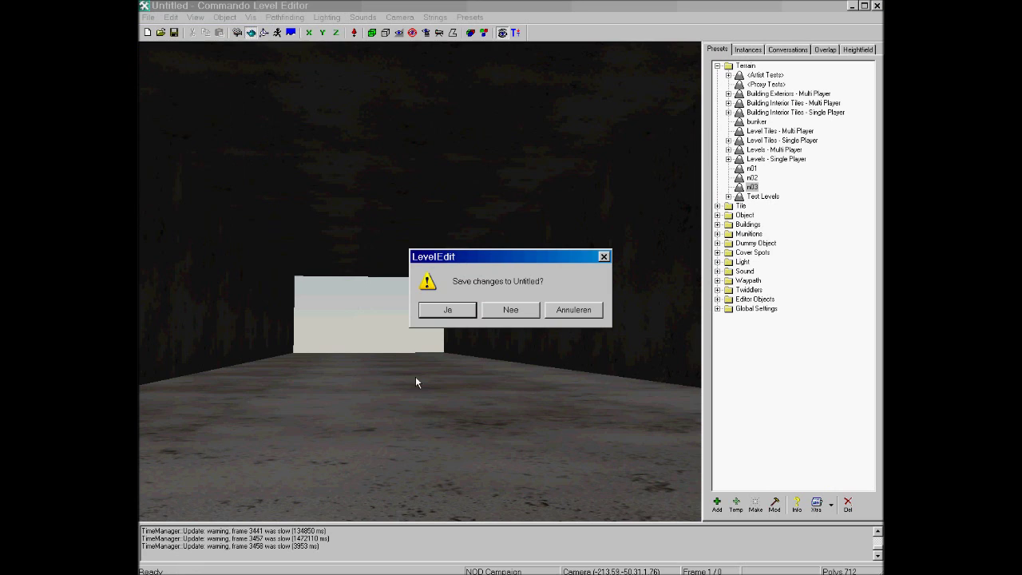
{"action": "left_click", "coordinate": [496, 312]}
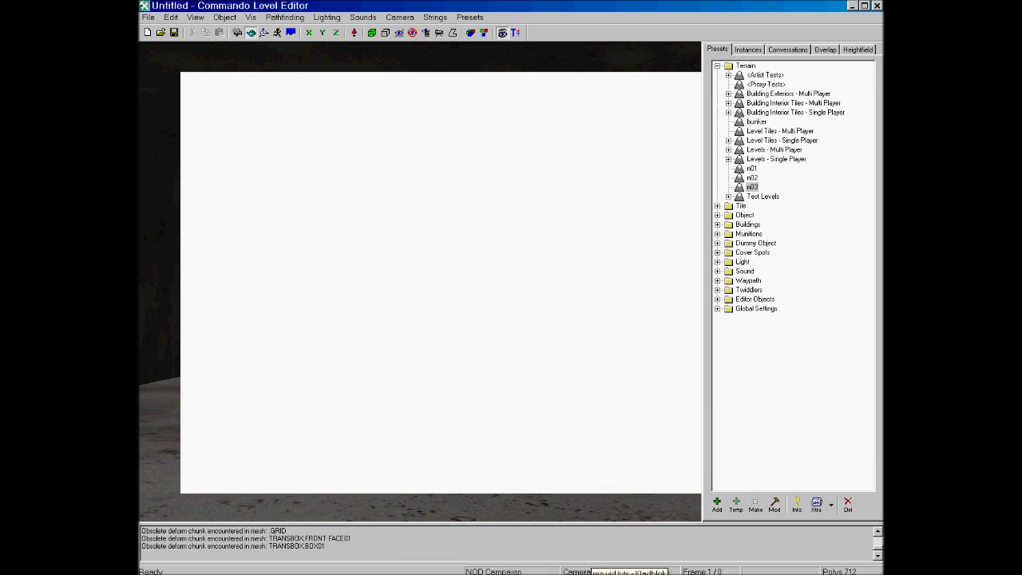
- Switch to Kladblok and replace the note with "(we need to refresh the model/LE as we just re-exported it."
{"action": "left_click", "coordinate": [591, 574]}
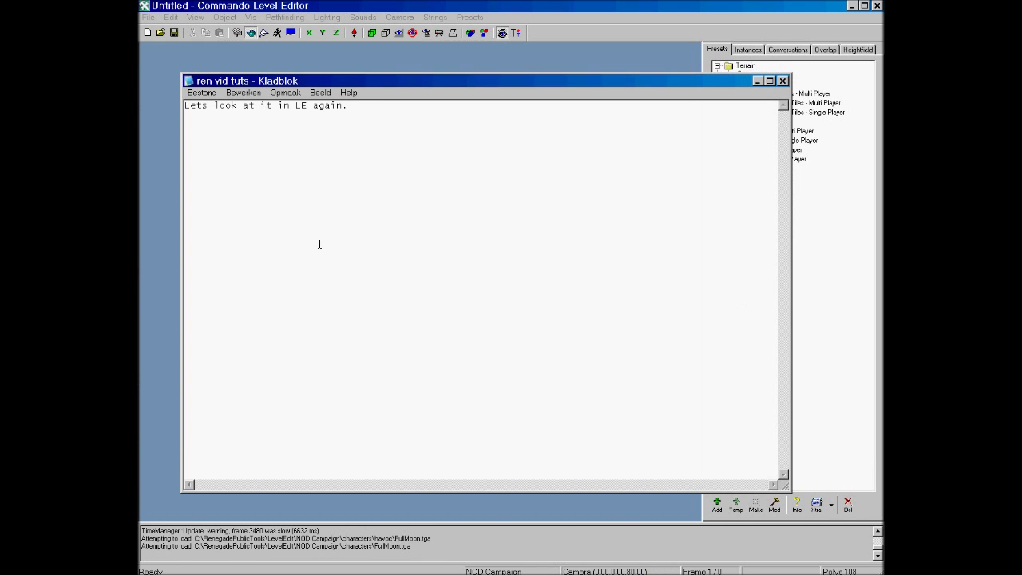
{"action": "left_click_drag", "start_coordinate": [358, 107], "coordinate": [139, 112]}
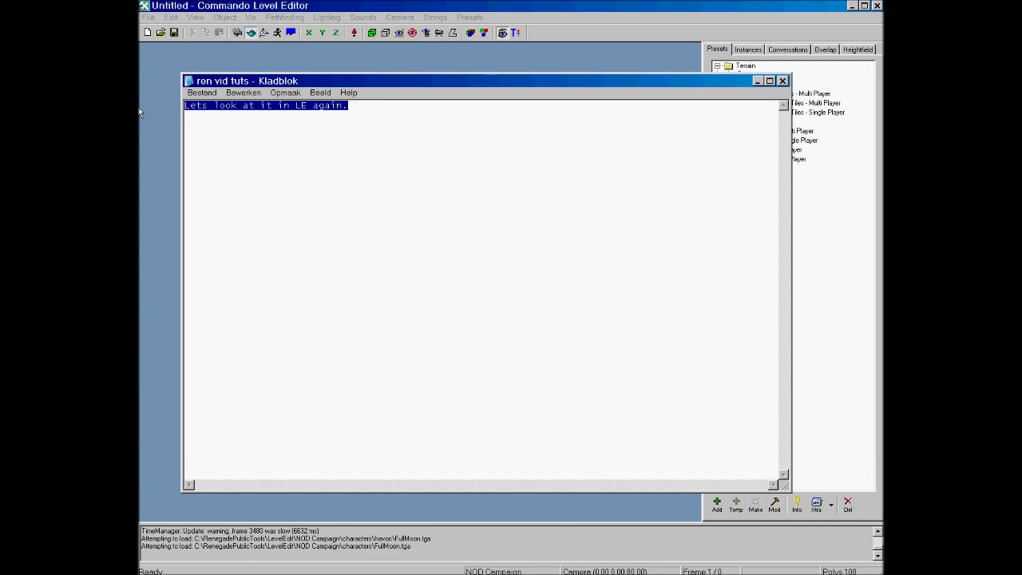
{"action": "type", "text": "(we need to refresh the mno"}
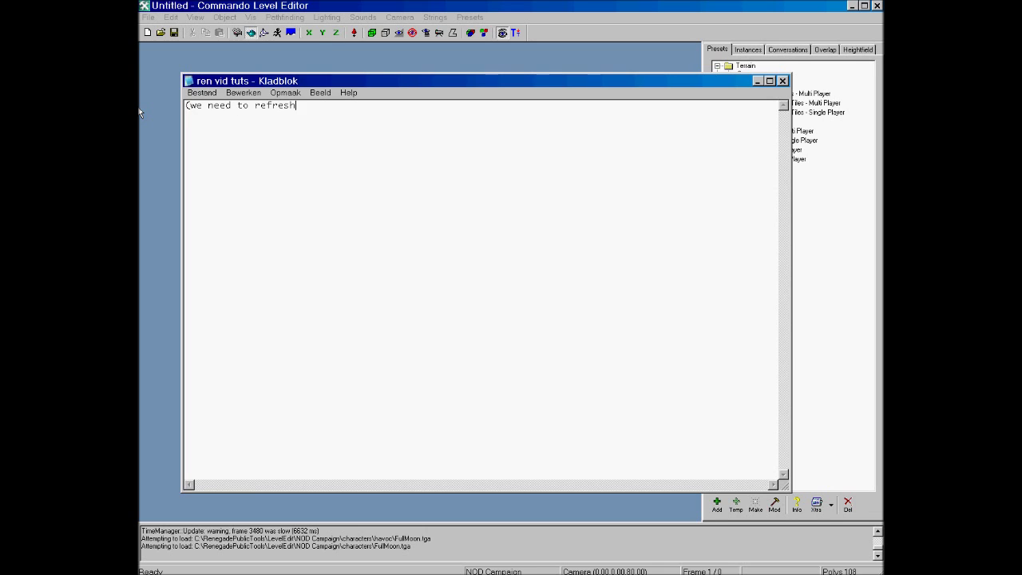
{"action": "key", "text": "BackSpace"}
{"action": "key", "text": "BackSpace"}
{"action": "type", "text": "odel as we just re-exp"}
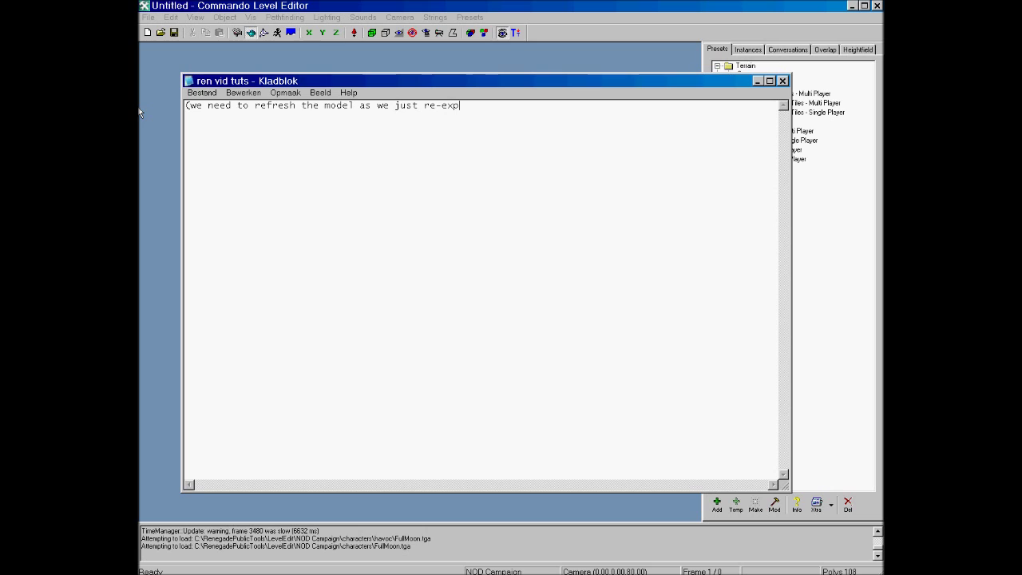
{"action": "type", "text": "orte/LE"}
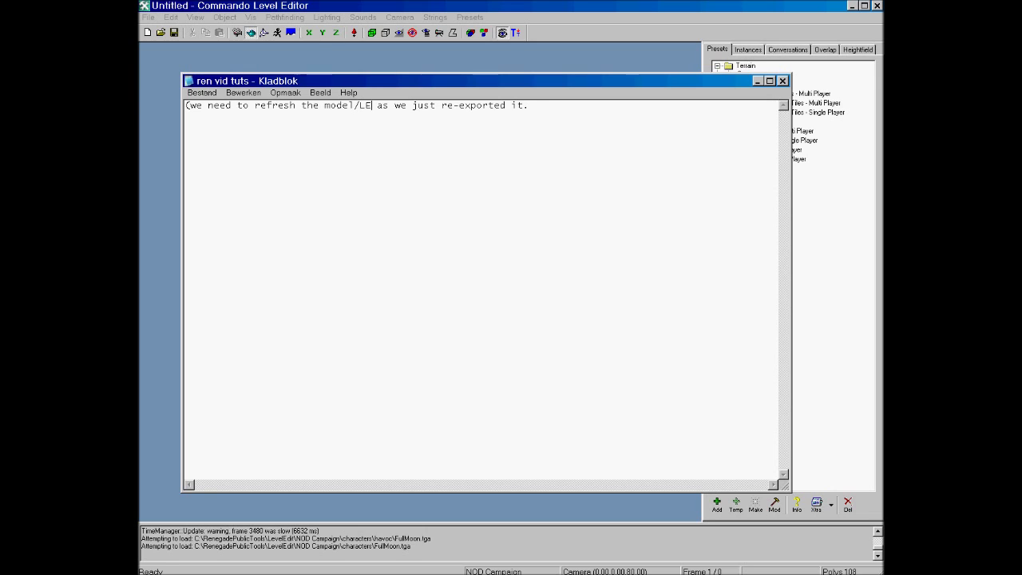
- Append "and thus choose new and then either make ur map again or load the mission ur working on)" to the note
{"action": "type", "text": "and thus choose new and then either ma"}
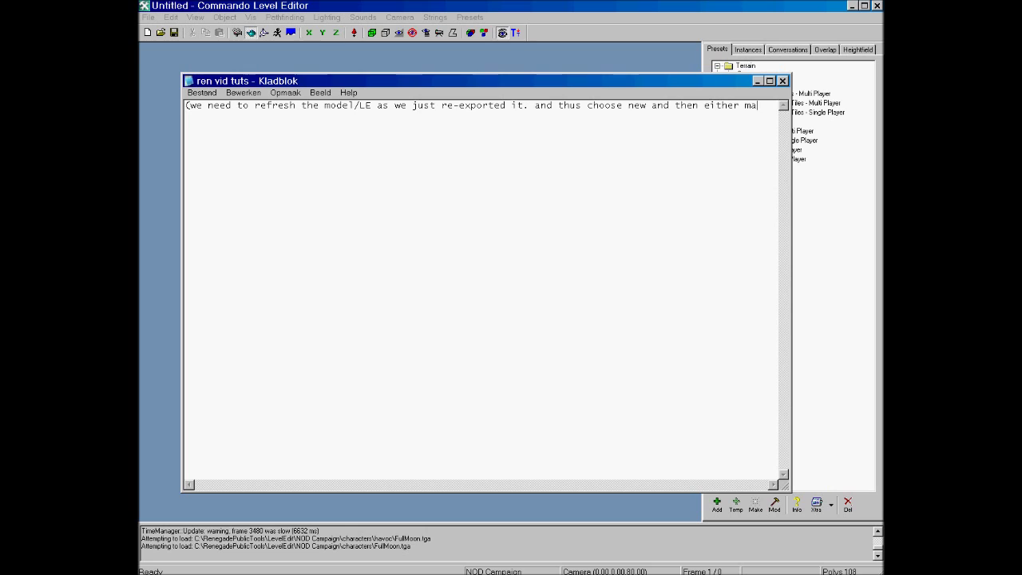
{"action": "type", "text": "ke ur map again or load the mission ur workin"}
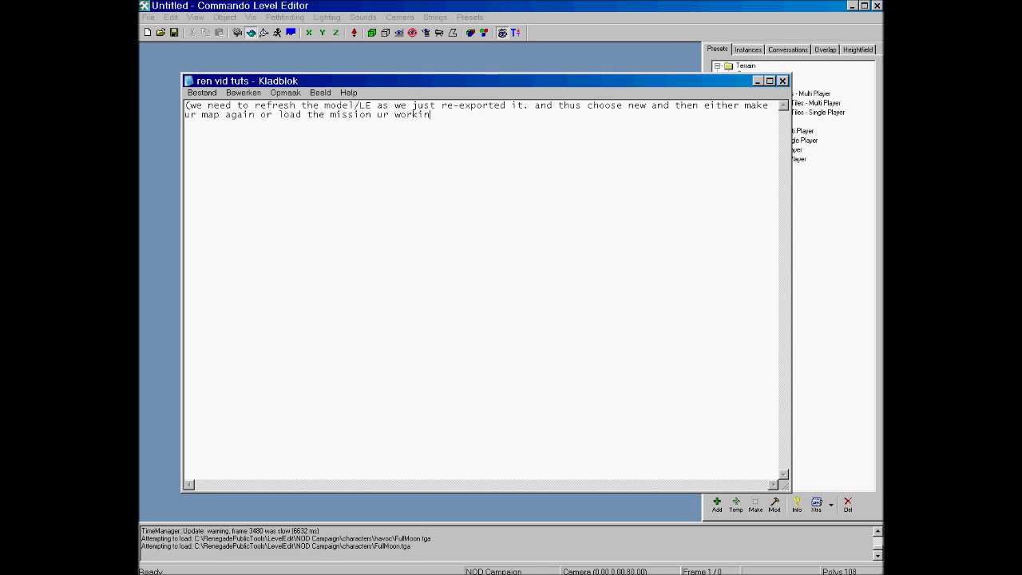
{"action": "type", "text": "g on)"}
- Insert ". As I'm still making the terrain and there's no mission" before the note's closing parenthesis, followed by a line break
{"action": "key", "text": "Left"}
{"action": "key", "text": "Left"}
{"action": "type", "text": ". As i"}
{"action": "key", "text": "BackSpace"}
{"action": "type", "text": "I'm still making the terrain and there"}
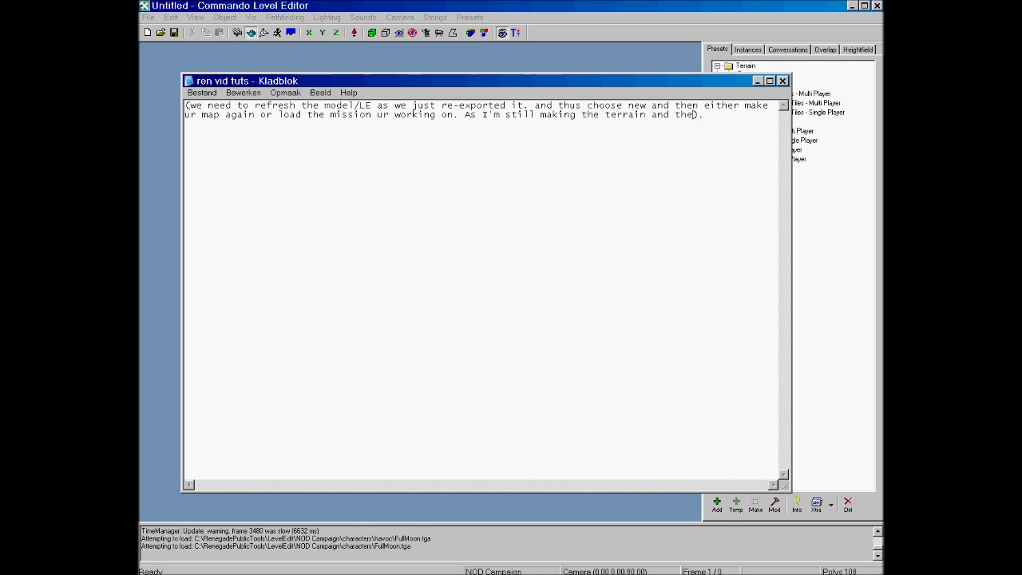
{"action": "type", "text": "'s no mission"}
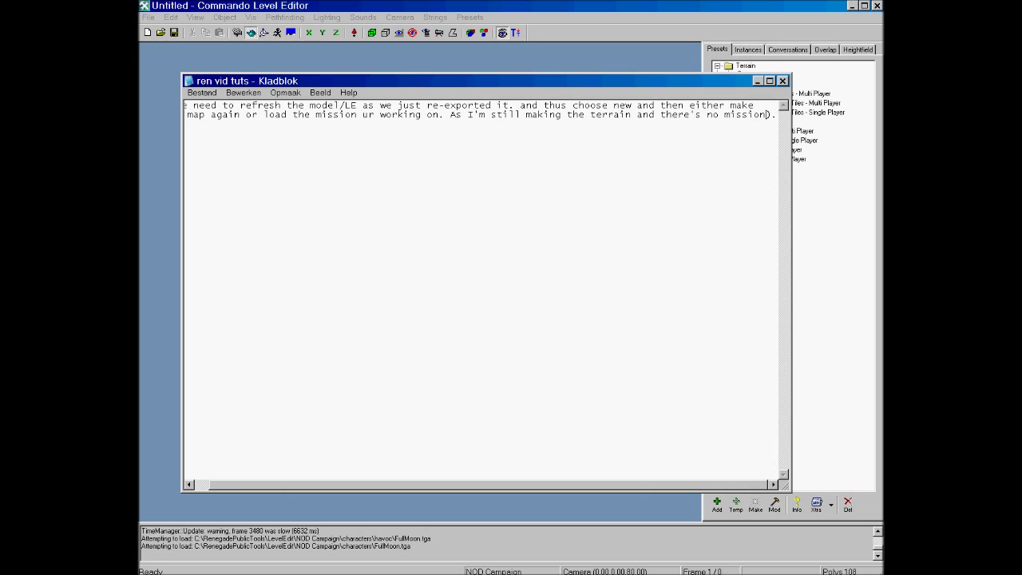
{"action": "key", "text": "Return"}
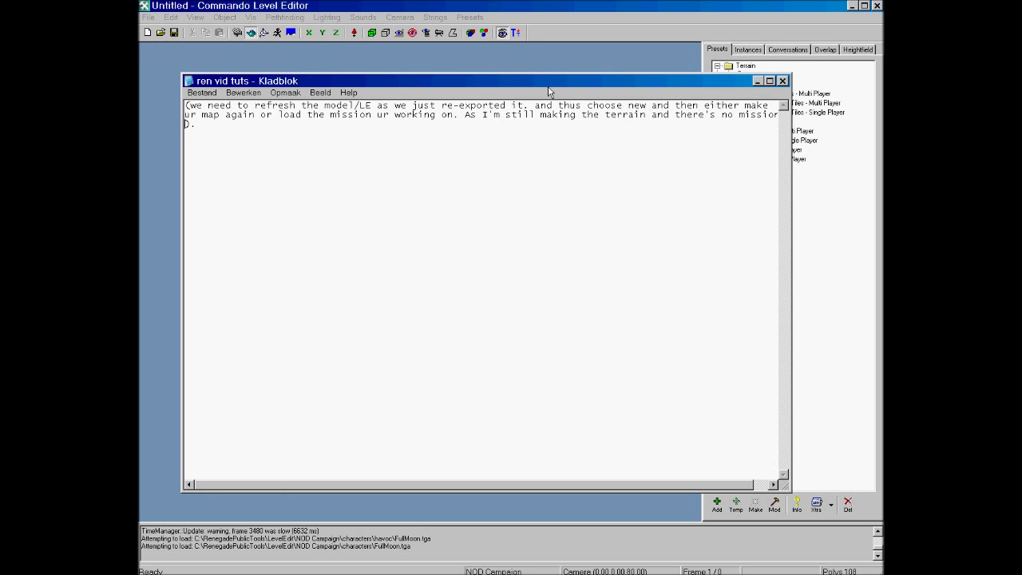